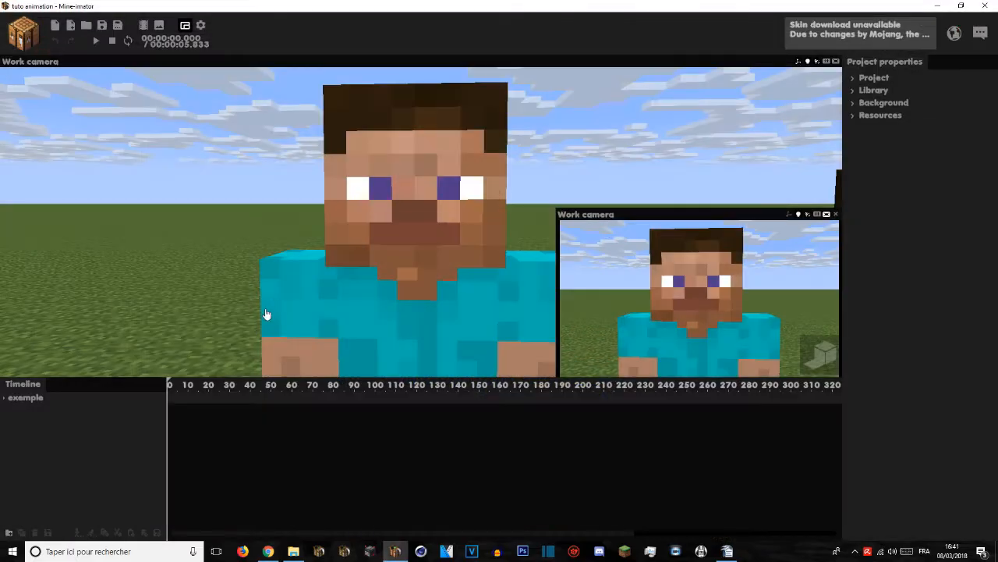
# Step: Move the work camera back from the character and play the example walking animation
pyautogui.moveTo(282, 287)
pyautogui.mouseDown(button='right')
pyautogui.moveTo(288, 273)
pyautogui.moveTo(284, 312)
pyautogui.moveTo(283, 283)
pyautogui.moveTo(292, 295)
pyautogui.moveTo(312, 279)
pyautogui.moveTo(312, 311)
pyautogui.moveTo(314, 297)
pyautogui.moveTo(283, 286)
pyautogui.mouseUp(button='right')
pyautogui.press('s')
pyautogui.press('w')
pyautogui.press('s')
pyautogui.press('w')
pyautogui.press('s')
pyautogui.press('s')
pyautogui.press('space')
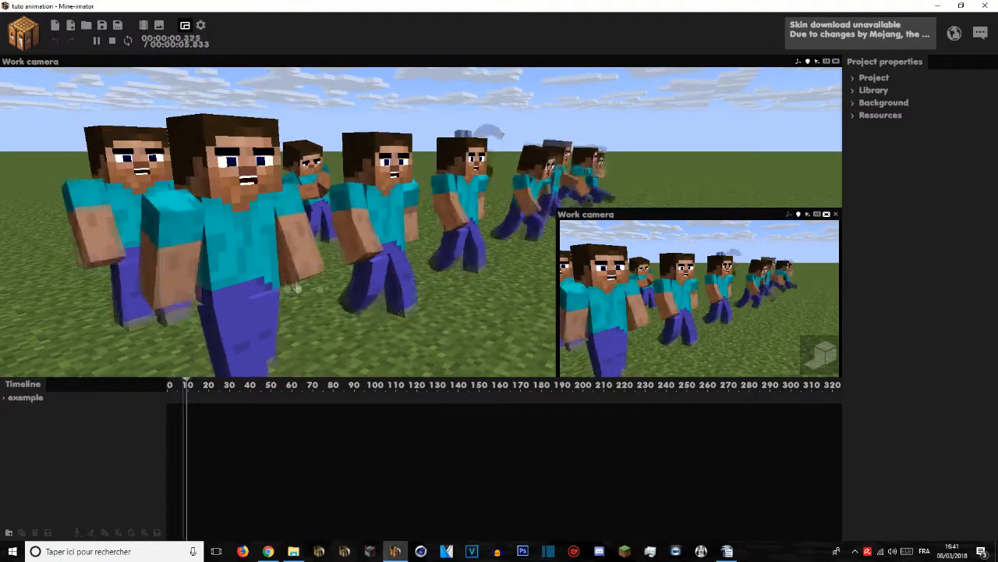
pyautogui.press('space')
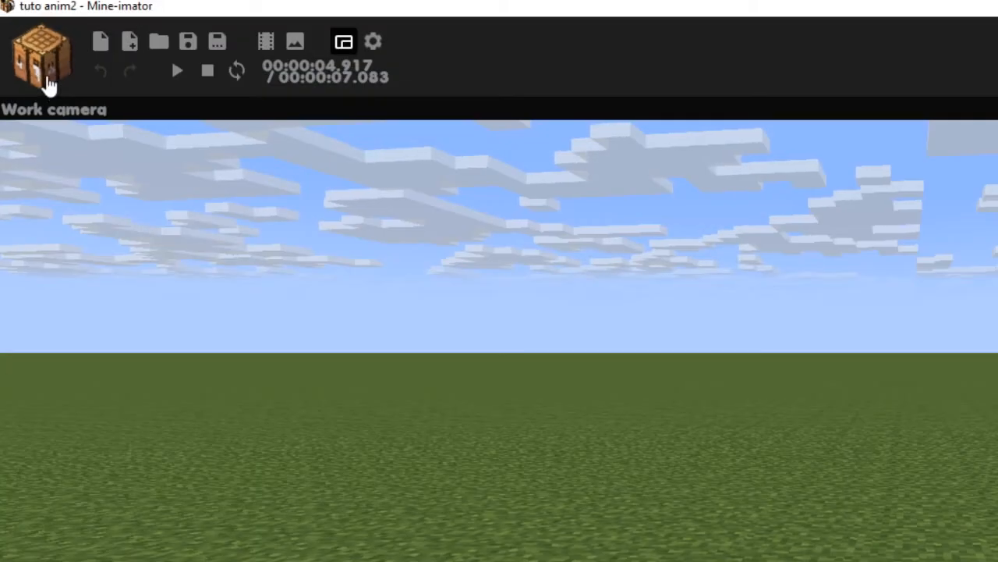
pyautogui.click(26, 41)
pyautogui.click(130, 41)
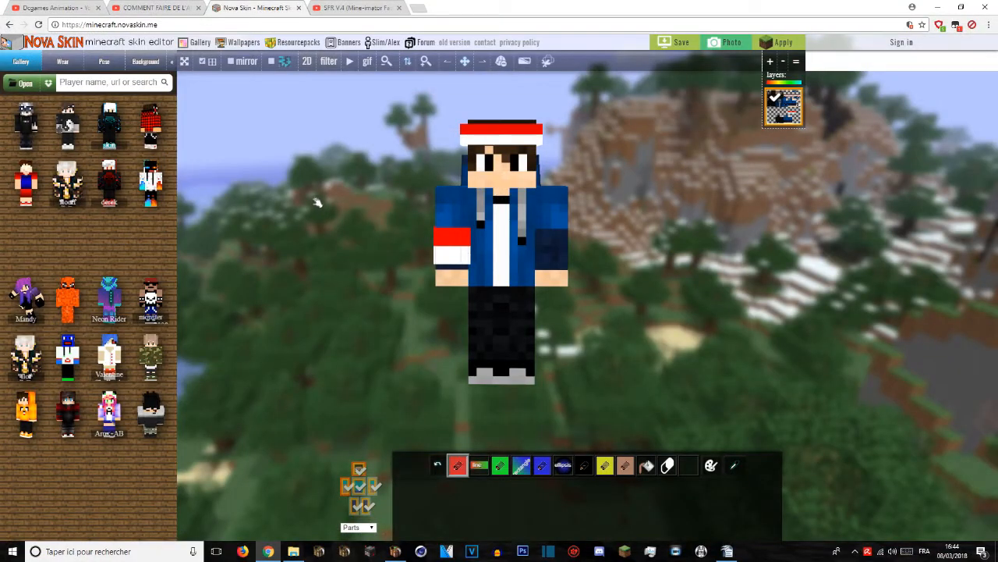
# Step: Browse the Nova Skin gallery and load the skin with the red jacket and blue trousers into the editor
pyautogui.moveTo(301, 221)
pyautogui.mouseDown()
pyautogui.moveTo(320, 234)
pyautogui.moveTo(311, 223)
pyautogui.mouseUp()
pyautogui.scroll(-10, 124, 226)
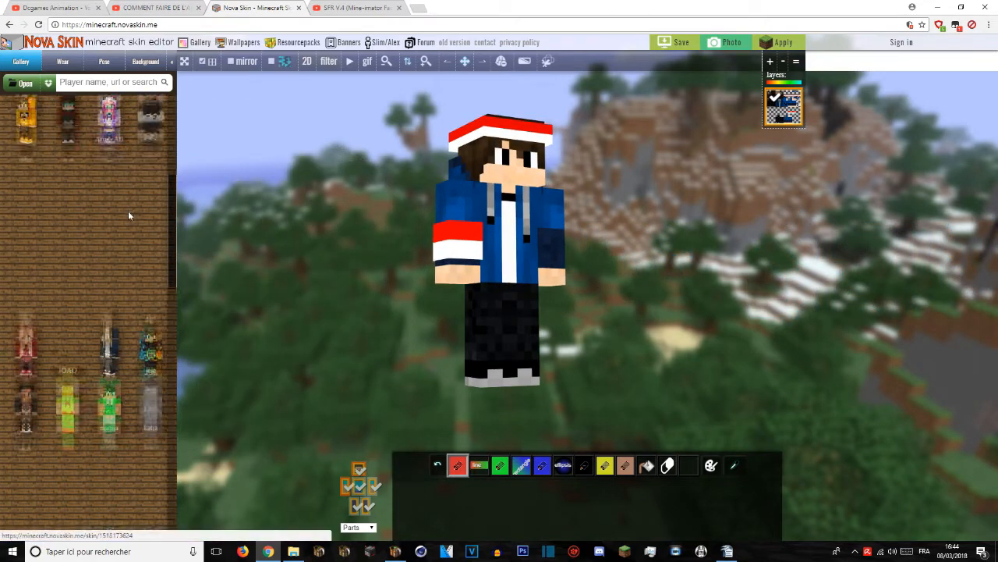
pyautogui.scroll(-3, 125, 221)
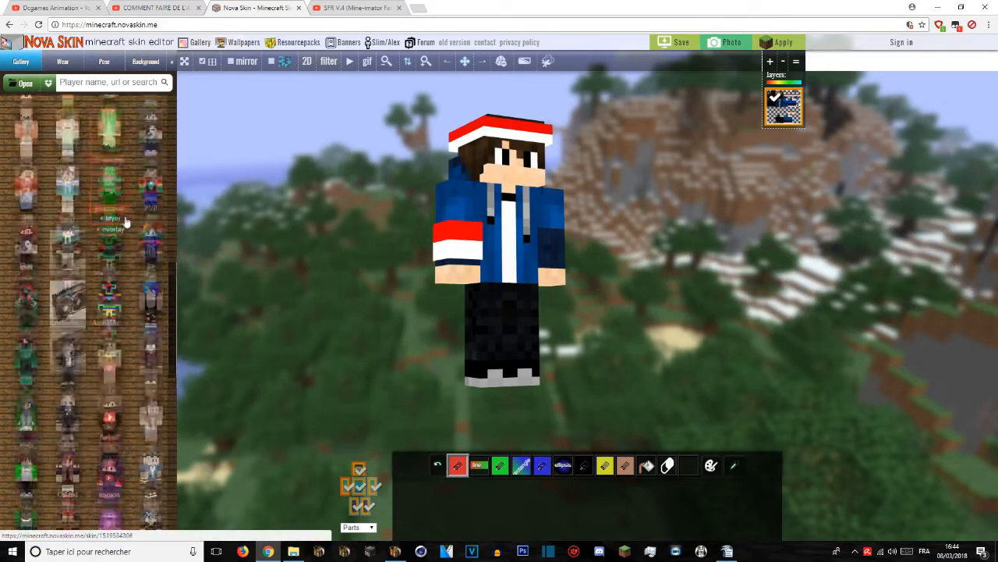
pyautogui.click(109, 156)
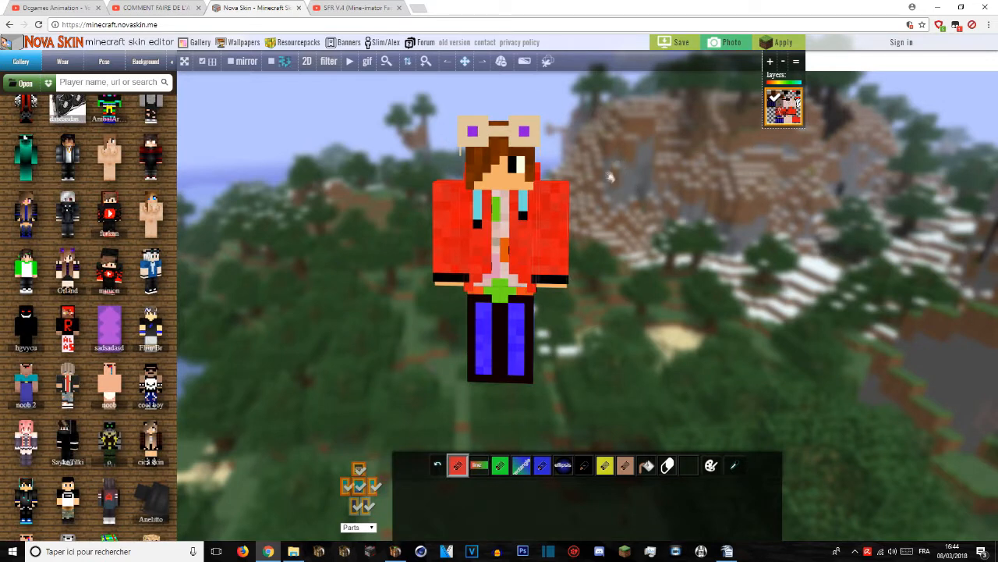
# Step: Hide the skin's hat overlay and paint over the eye with the face's skin colour
pyautogui.scroll(2, 613, 178)
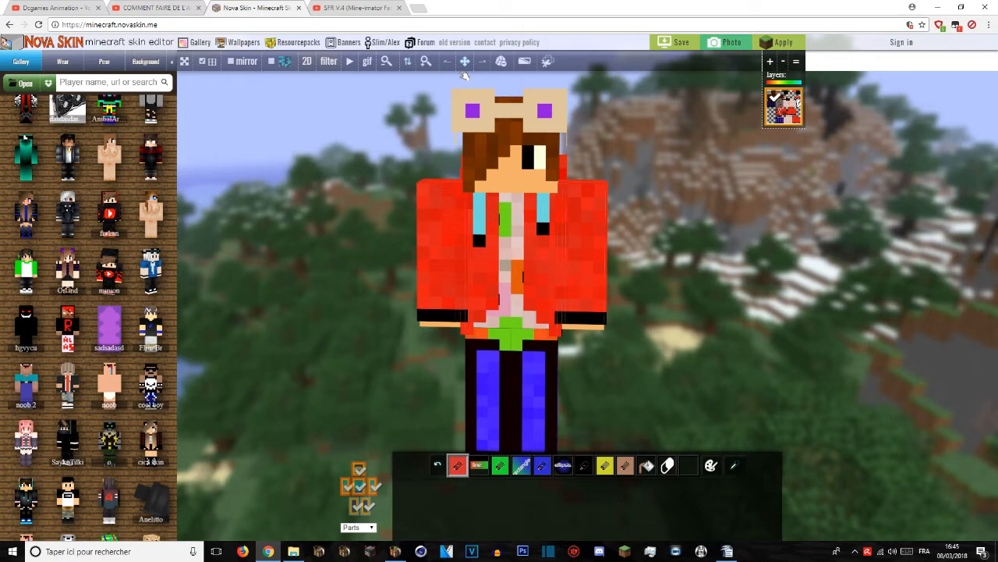
pyautogui.moveTo(464, 61); pyautogui.dragTo(461, 110)
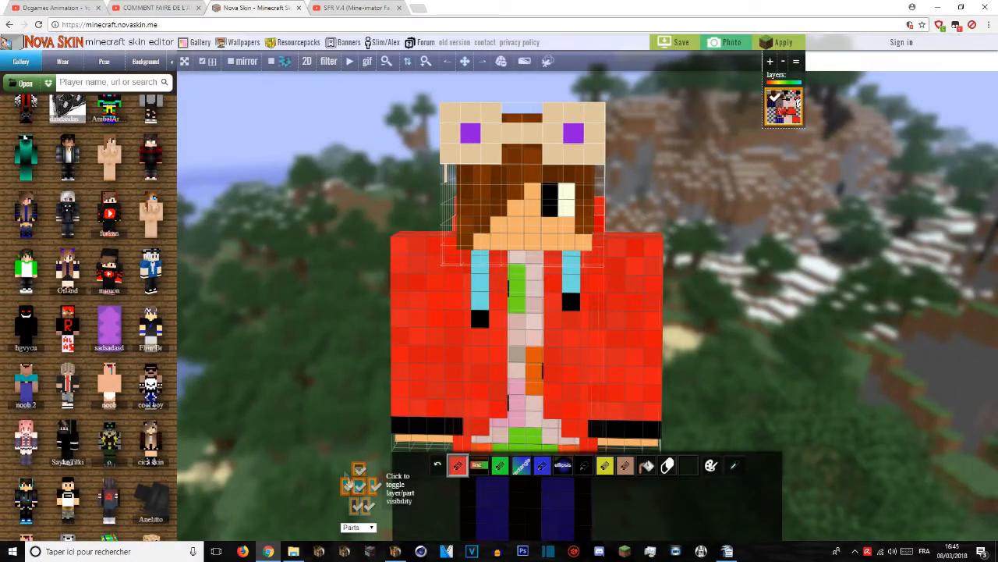
pyautogui.click(358, 468)
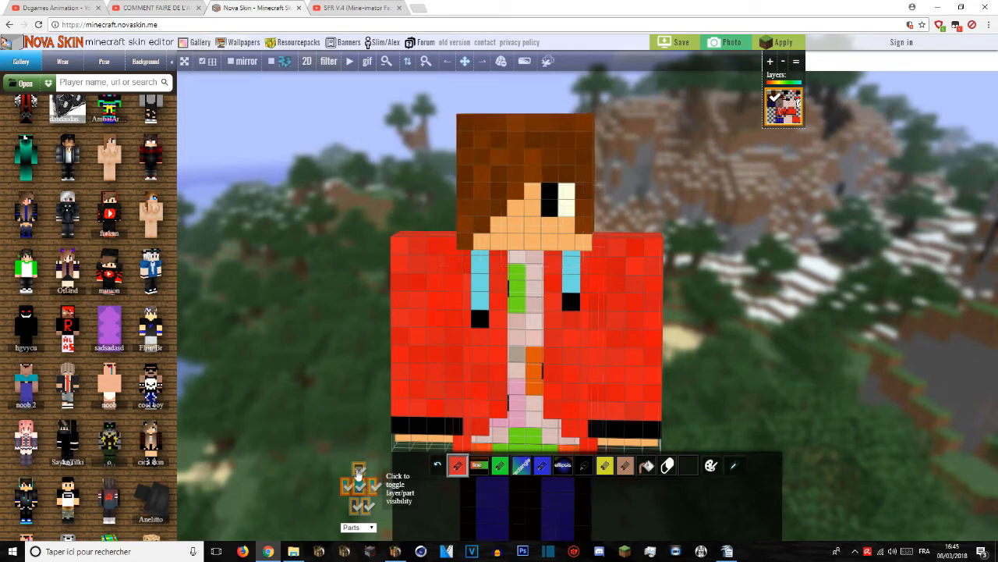
pyautogui.moveTo(568, 185)
pyautogui.mouseDown()
pyautogui.moveTo(556, 199)
pyautogui.moveTo(576, 195)
pyautogui.mouseUp()
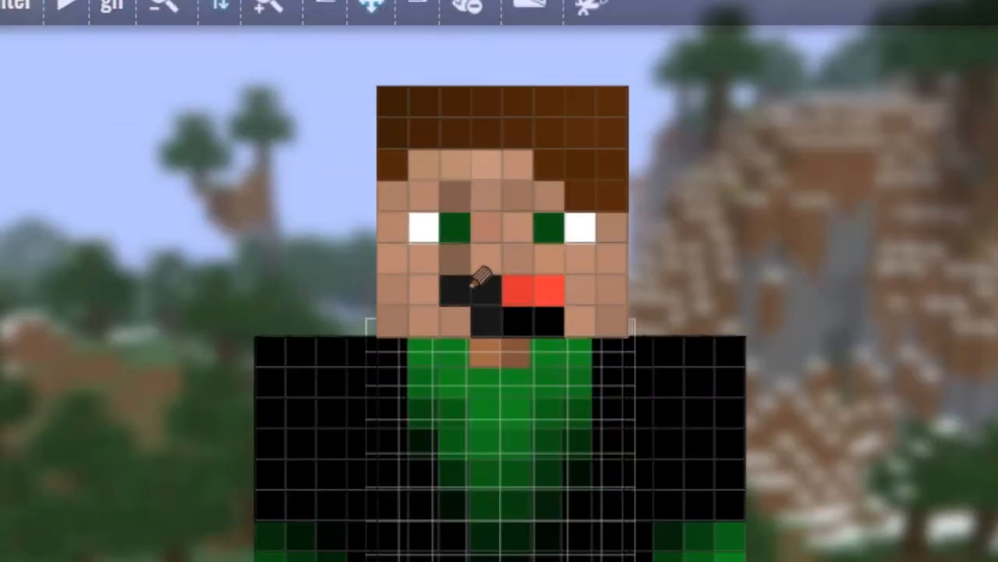
pyautogui.moveTo(474, 273)
pyautogui.mouseDown()
pyautogui.moveTo(497, 295)
pyautogui.moveTo(517, 292)
pyautogui.moveTo(550, 316)
pyautogui.mouseUp()
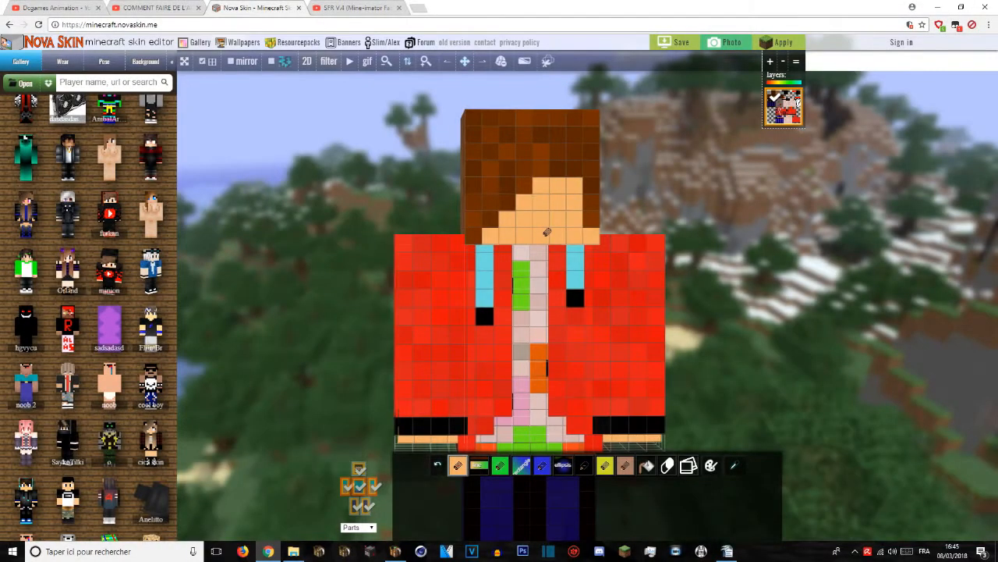
# Step: Save the edited skin texture as a PNG image, creating a new folder for it inside the tuto anim > animation folder
pyautogui.click(676, 42)
pyautogui.rightClick(365, 273)
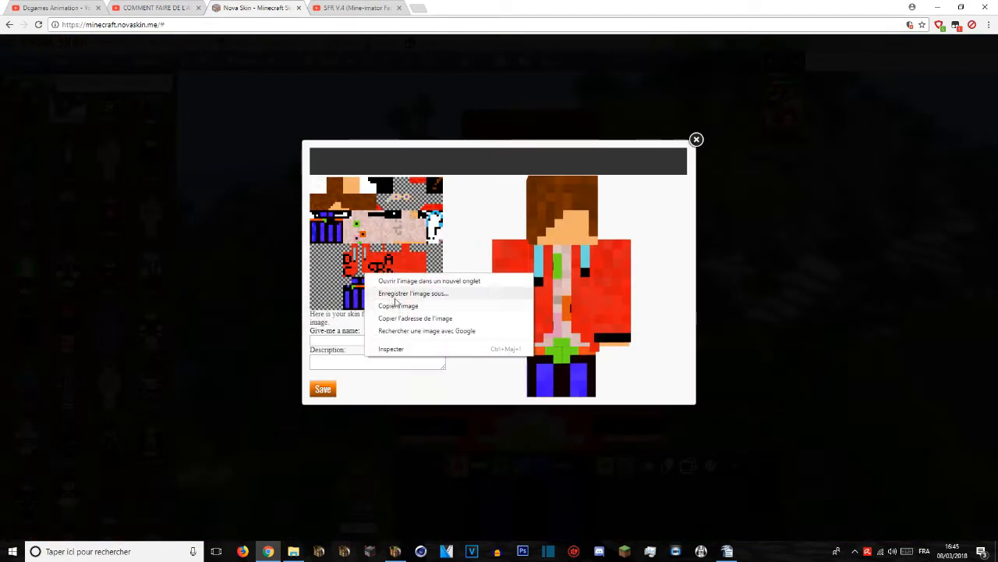
pyautogui.click(390, 294)
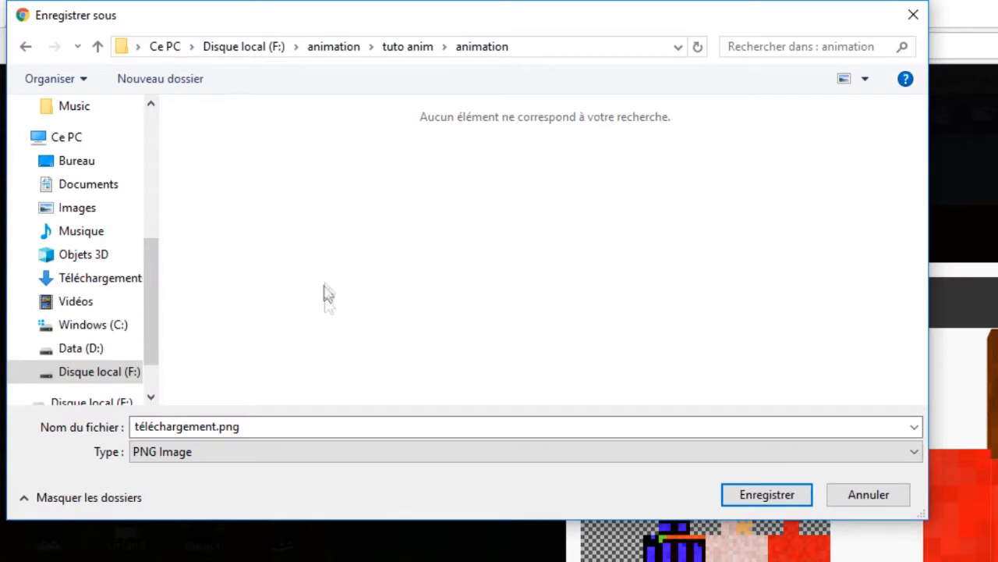
pyautogui.rightClick(290, 207)
pyautogui.moveTo(383, 439)
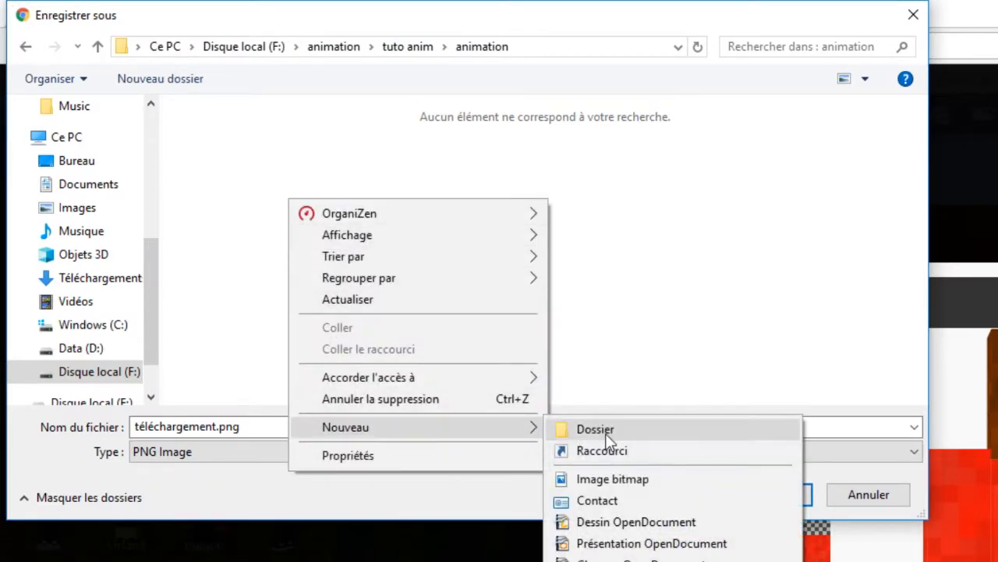
pyautogui.click(605, 430)
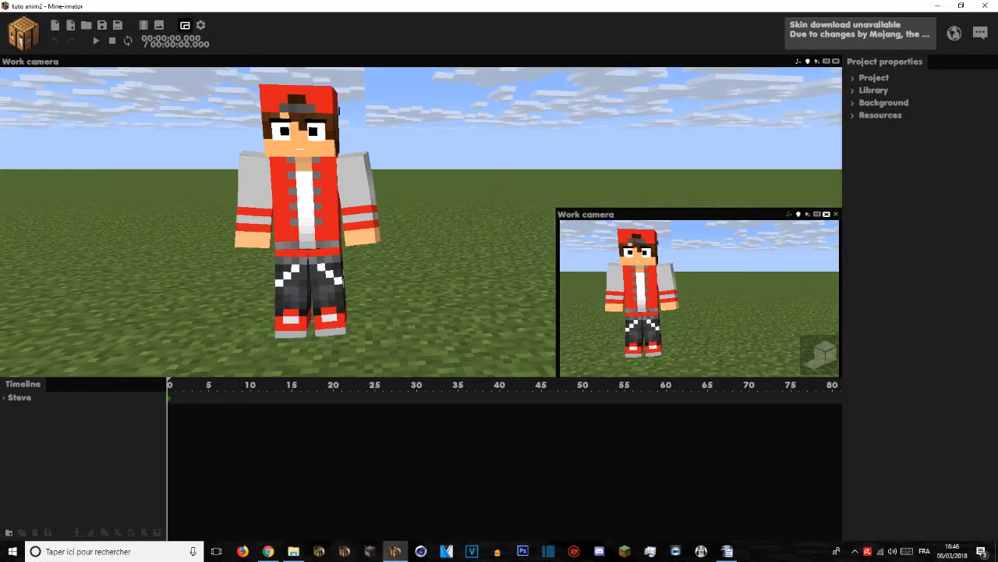
# Step: Switch to Mine-imator and create a Human character of the Steve variant, using the saved dcgames.png as its skin
pyautogui.click(24, 39)
pyautogui.click(27, 78)
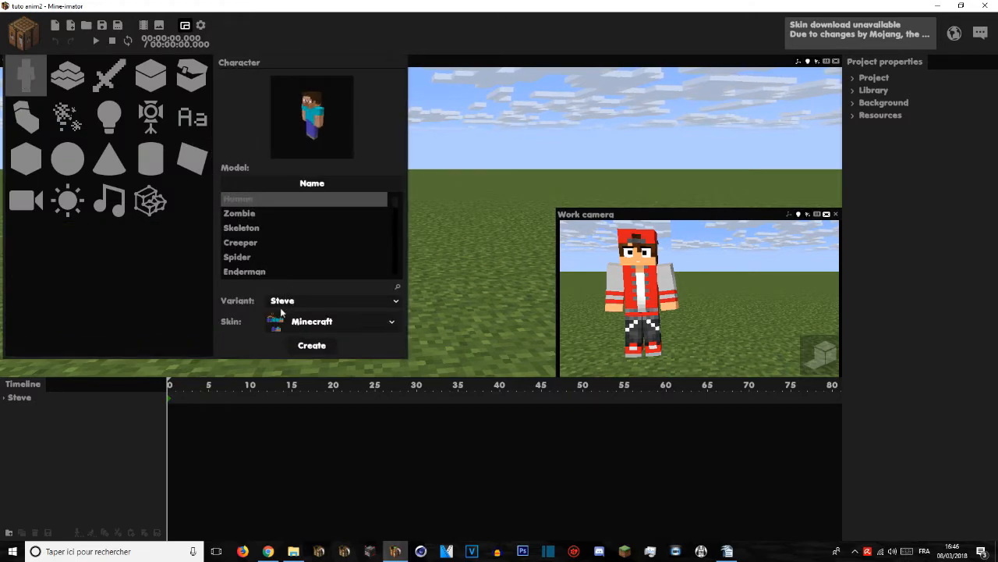
pyautogui.click(277, 326)
pyautogui.click(305, 342)
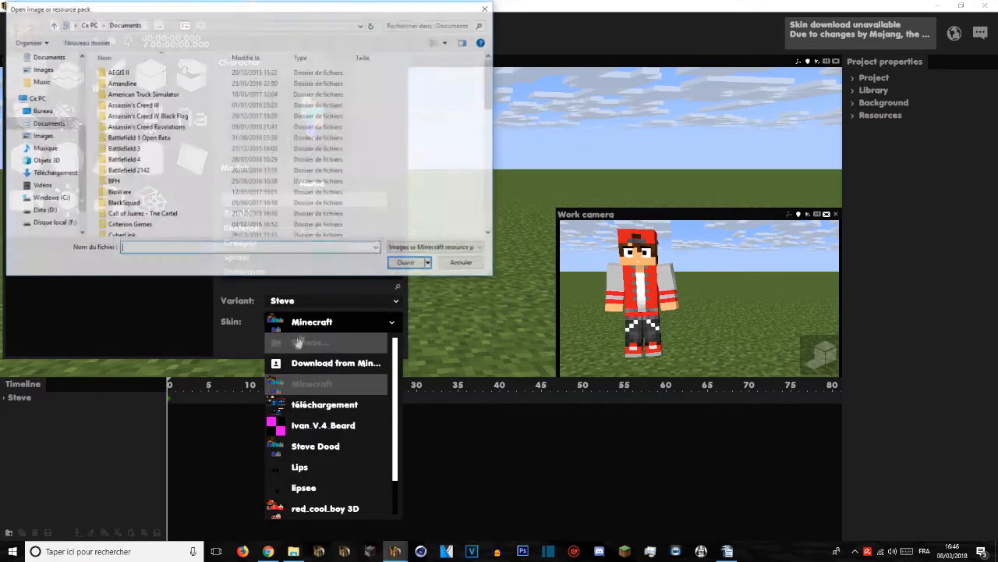
pyautogui.click(100, 26)
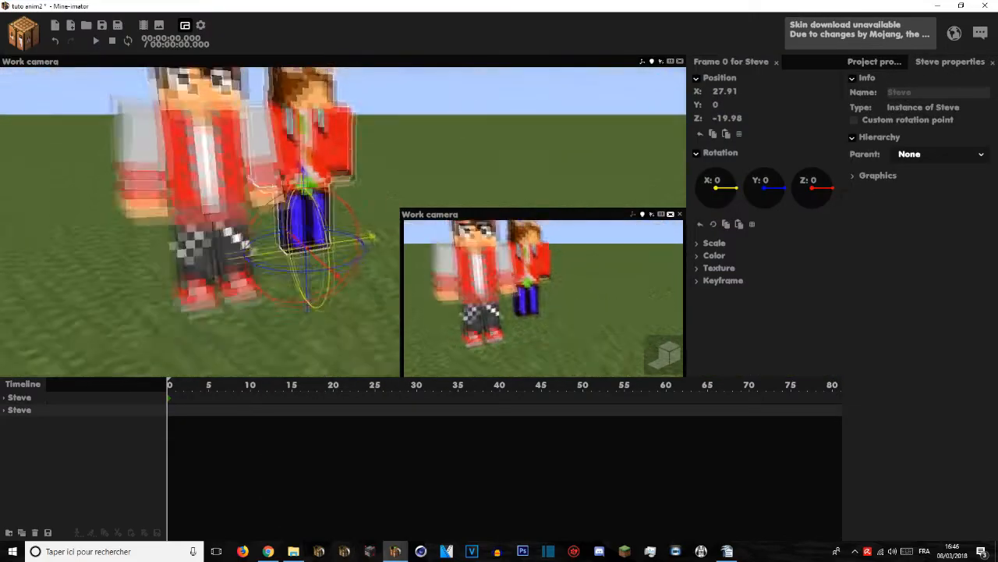
# Step: Move the new character beside the first one, to about X 34, Z -4, and save the project
pyautogui.moveTo(370, 321); pyautogui.dragTo(384, 334)
pyautogui.moveTo(347, 273); pyautogui.dragTo(314, 271)
pyautogui.moveTo(319, 312); pyautogui.dragTo(360, 318)
pyautogui.moveTo(304, 308); pyautogui.dragTo(262, 296)
pyautogui.moveTo(188, 101); pyautogui.dragTo(142, 99, button='right')
pyautogui.hotkey('ctrl', 's')
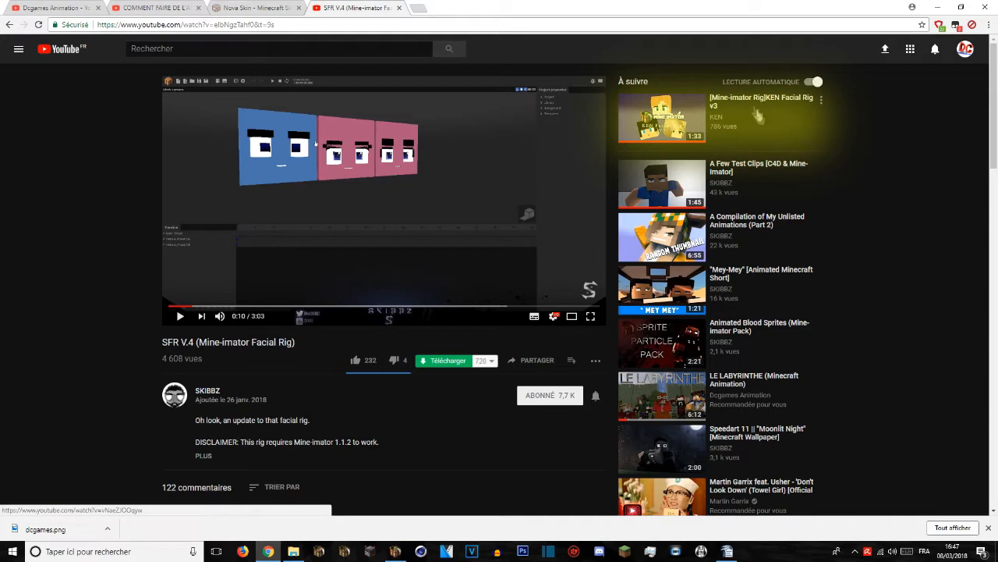
# Step: Download the SFR V.4 facial rig through the MediaFire link in its YouTube video description and open the zip archive
pyautogui.scroll(-1, 334, 278)
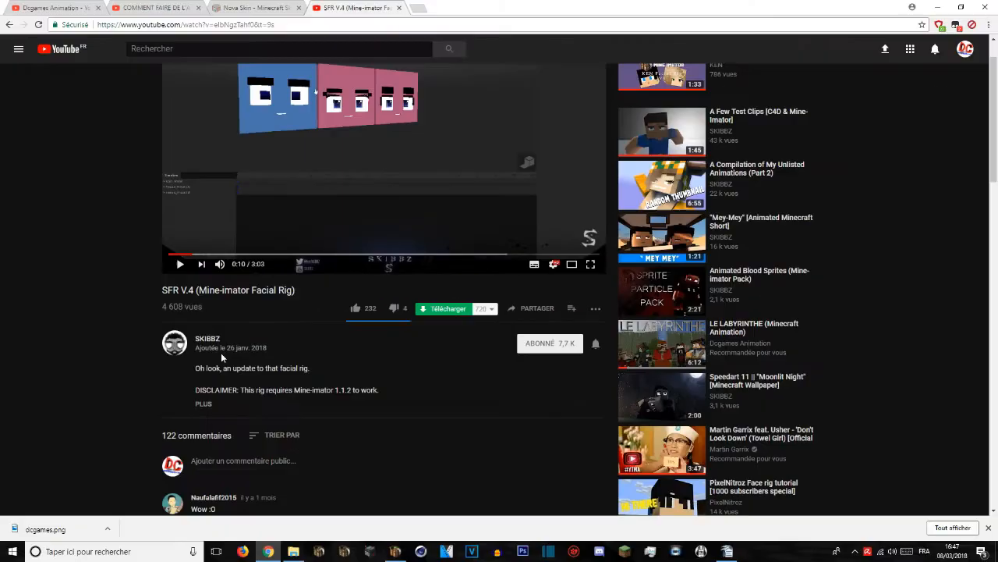
pyautogui.scroll(-2, 219, 343)
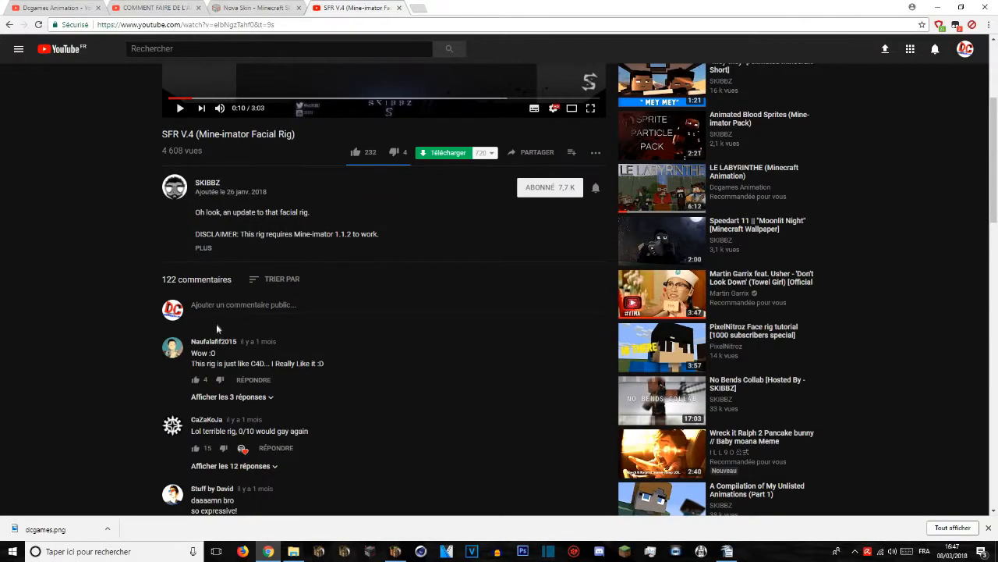
pyautogui.click(203, 248)
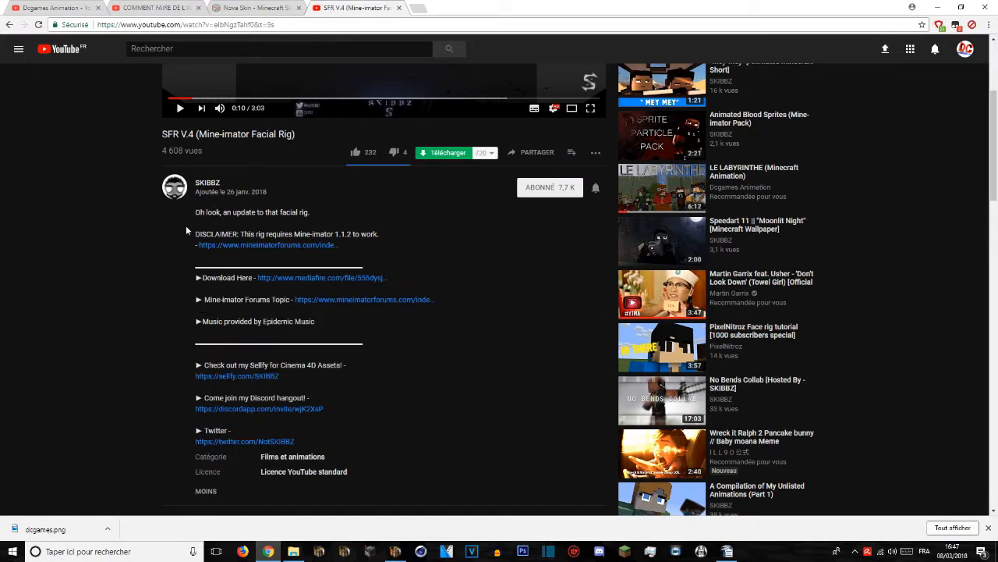
pyautogui.middleClick(272, 279)
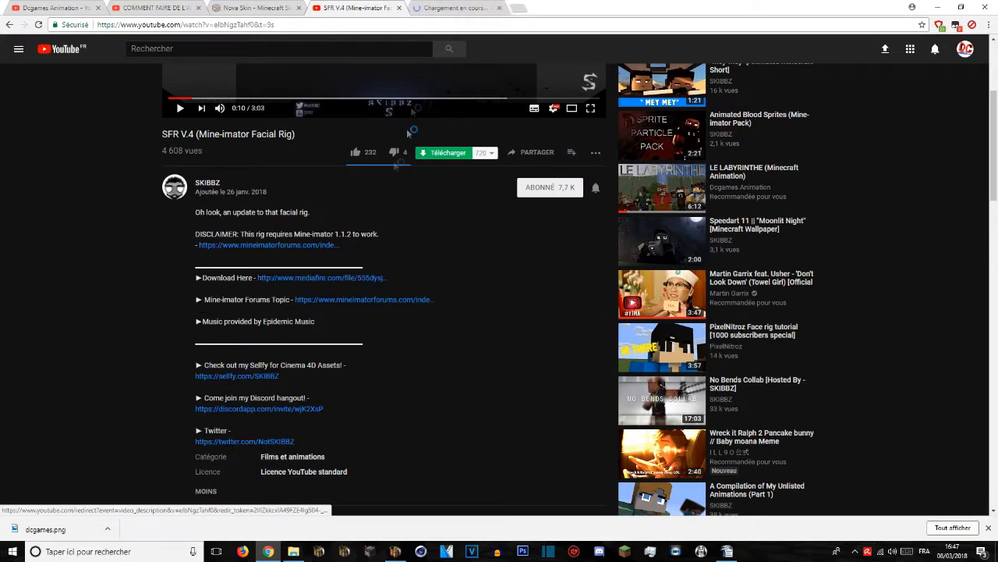
pyautogui.click(462, 7)
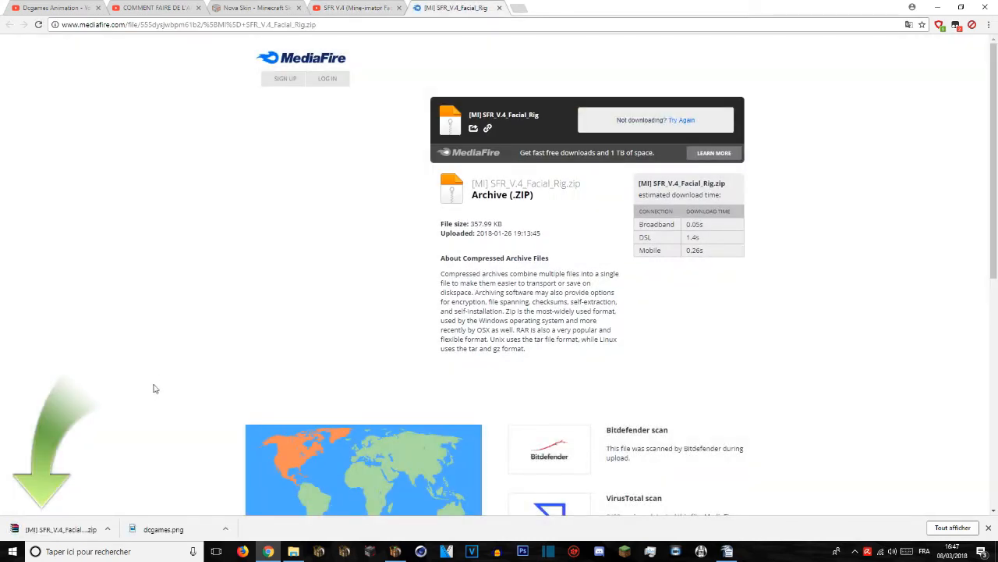
pyautogui.click(79, 528)
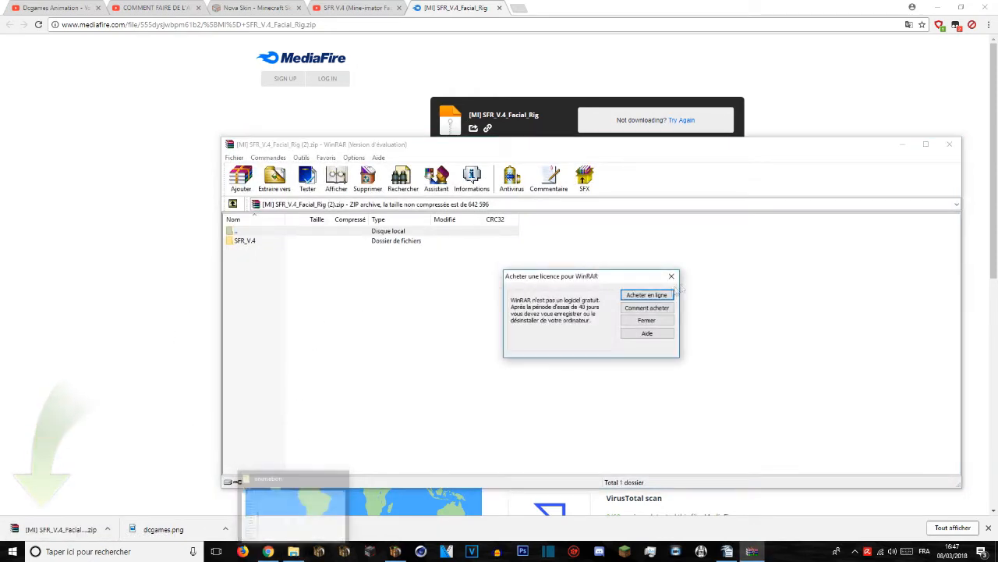
pyautogui.click(671, 277)
# Step: Switch to File Explorer, create a folder named objets in the animation folder and open it
pyautogui.click(293, 552)
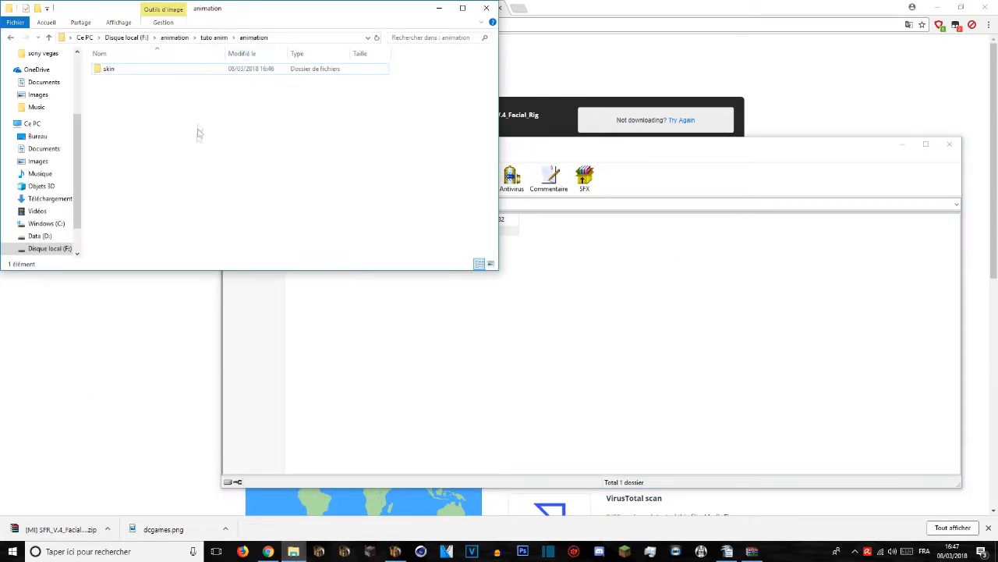
pyautogui.rightClick(132, 163)
pyautogui.moveTo(234, 292)
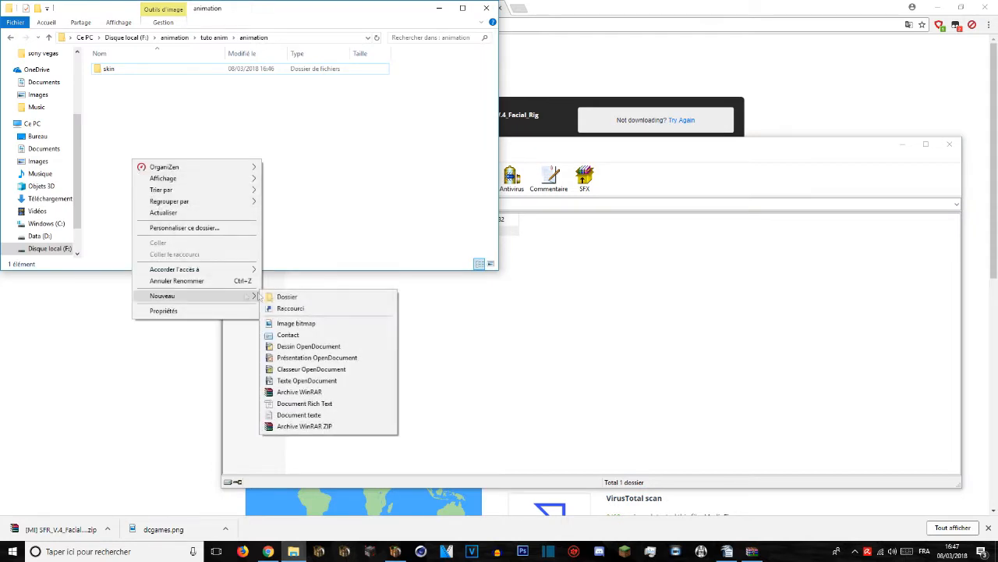
pyautogui.click(281, 297)
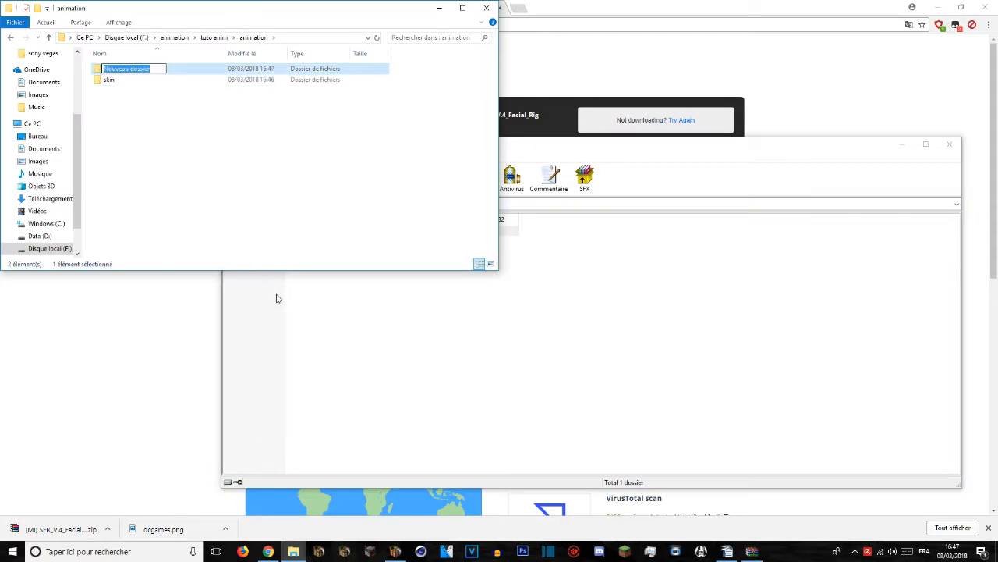
pyautogui.write('ob')
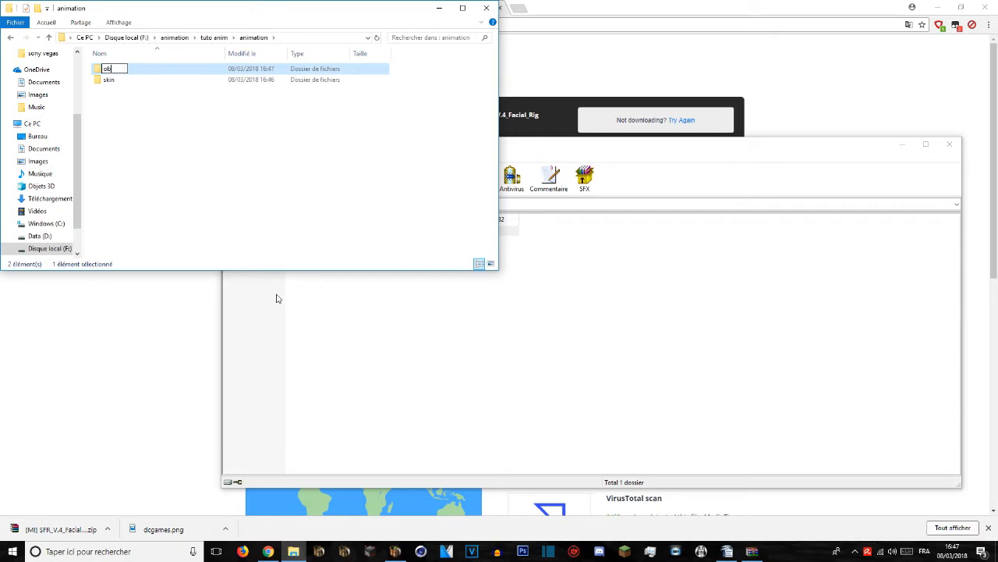
pyautogui.write('jets')
pyautogui.press('Return')
pyautogui.press('Return')
# Step: Extract the SFR_V.4 folder from the WinRAR archive into the objets folder and close the archive
pyautogui.click(267, 326)
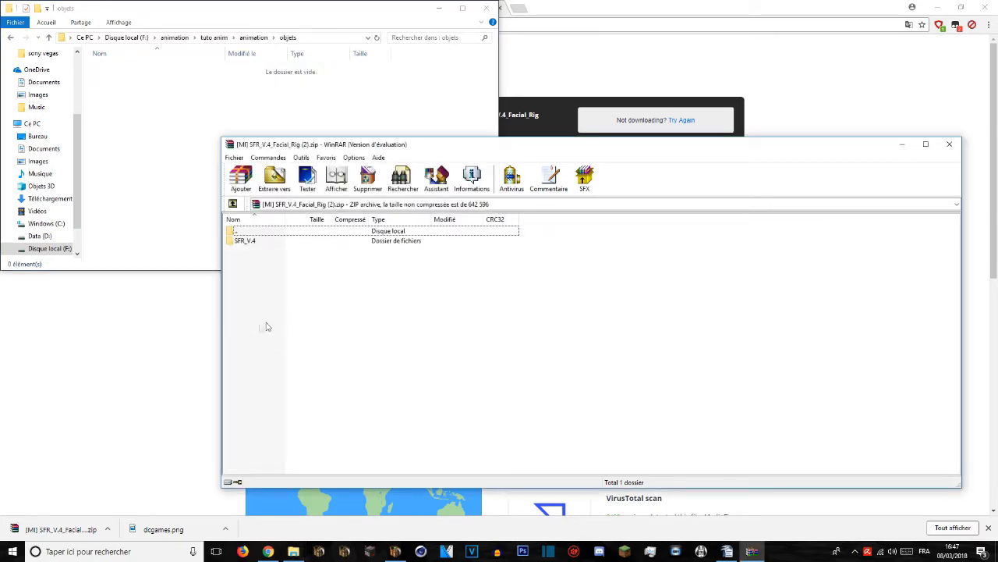
pyautogui.moveTo(246, 241); pyautogui.dragTo(131, 160)
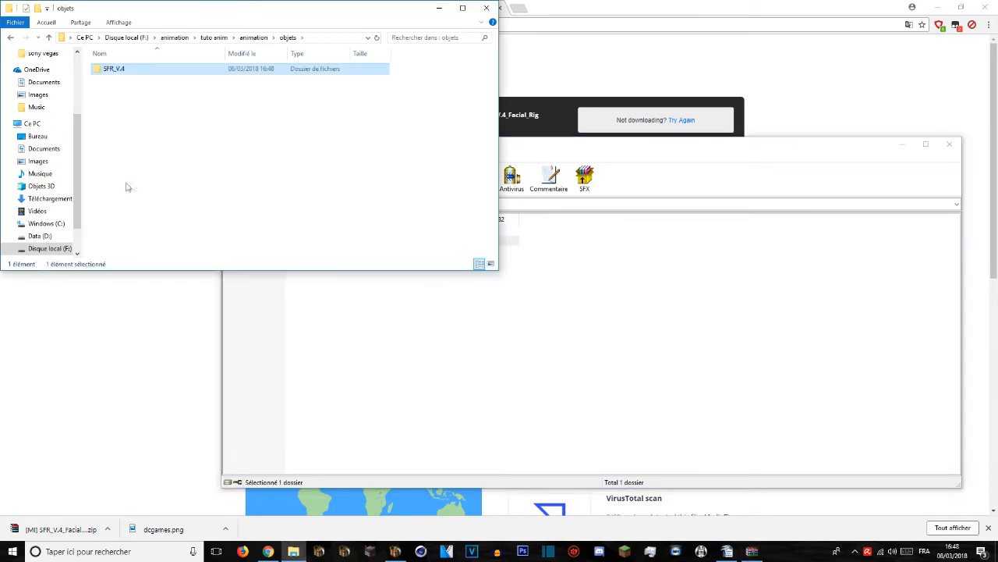
pyautogui.click(950, 143)
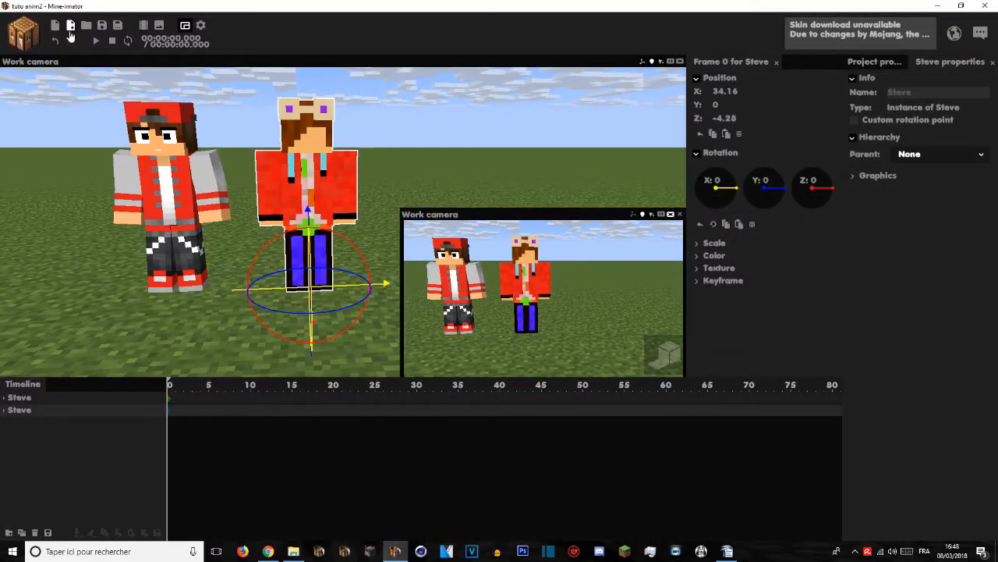
# Step: Import Male_Preset.miobject into the project from the Male_Preset folder of SFR_V.4 inside the objets folder
pyautogui.click(71, 27)
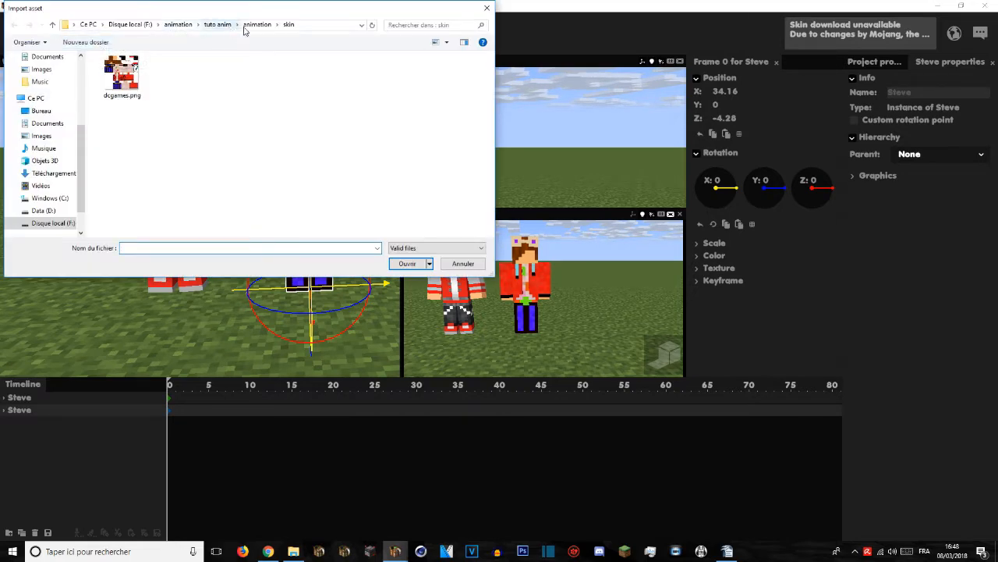
pyautogui.click(258, 25)
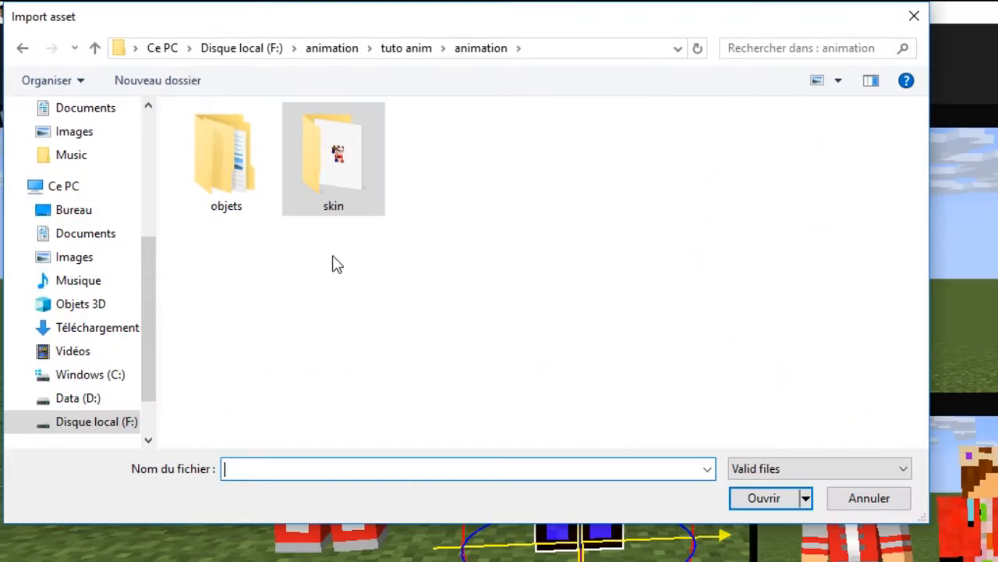
pyautogui.doubleClick(234, 159)
pyautogui.doubleClick(219, 146)
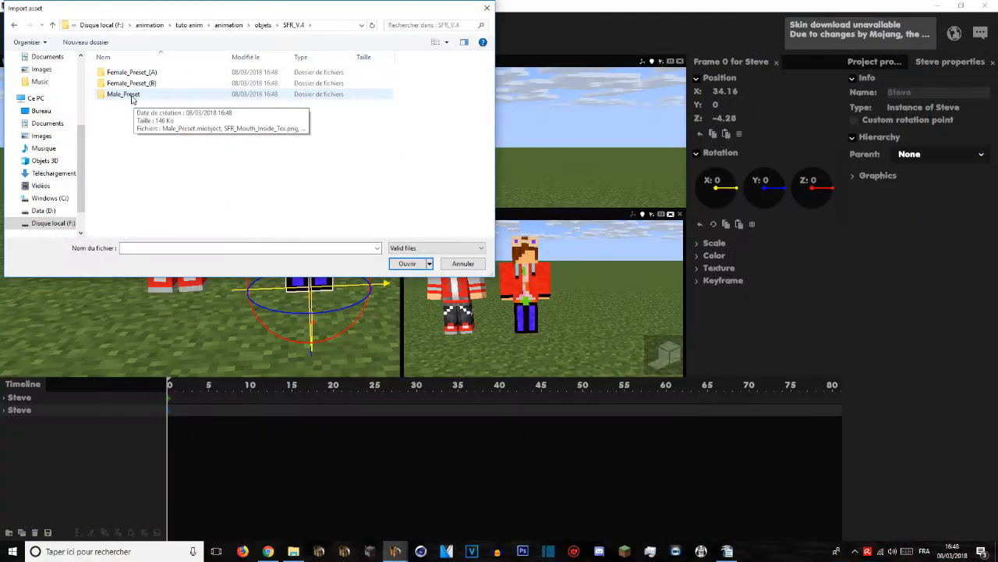
pyautogui.click(133, 98)
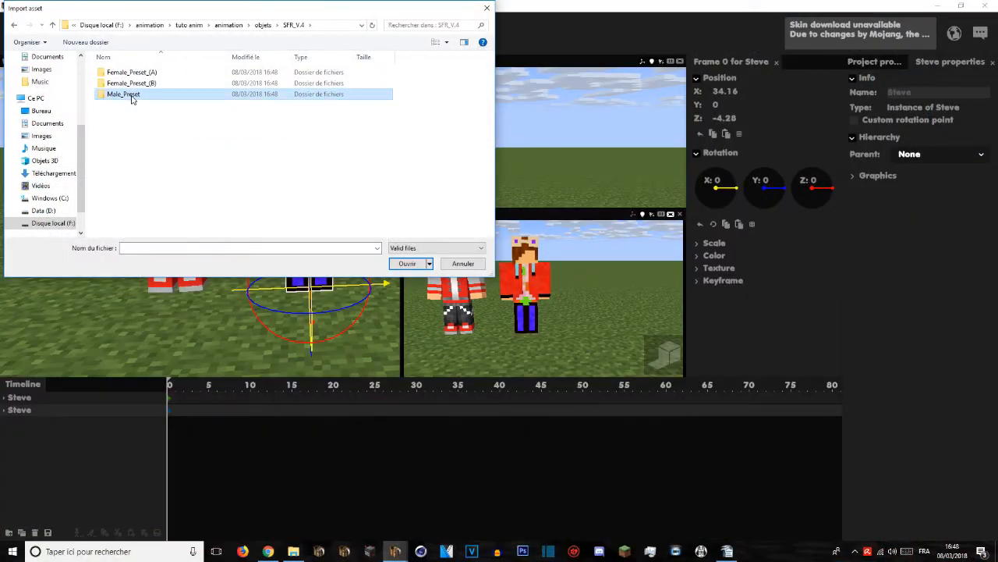
pyautogui.doubleClick(132, 99)
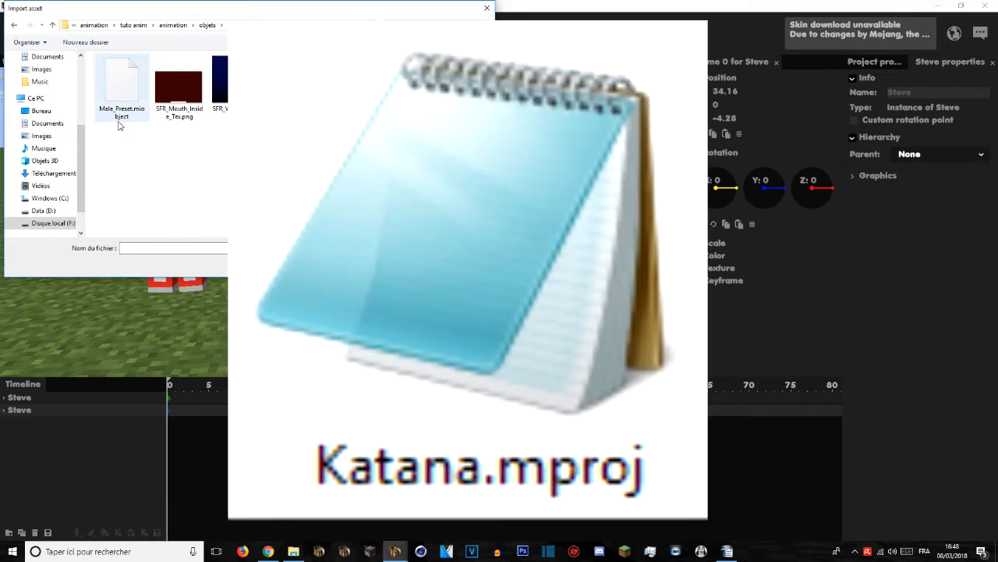
pyautogui.doubleClick(125, 115)
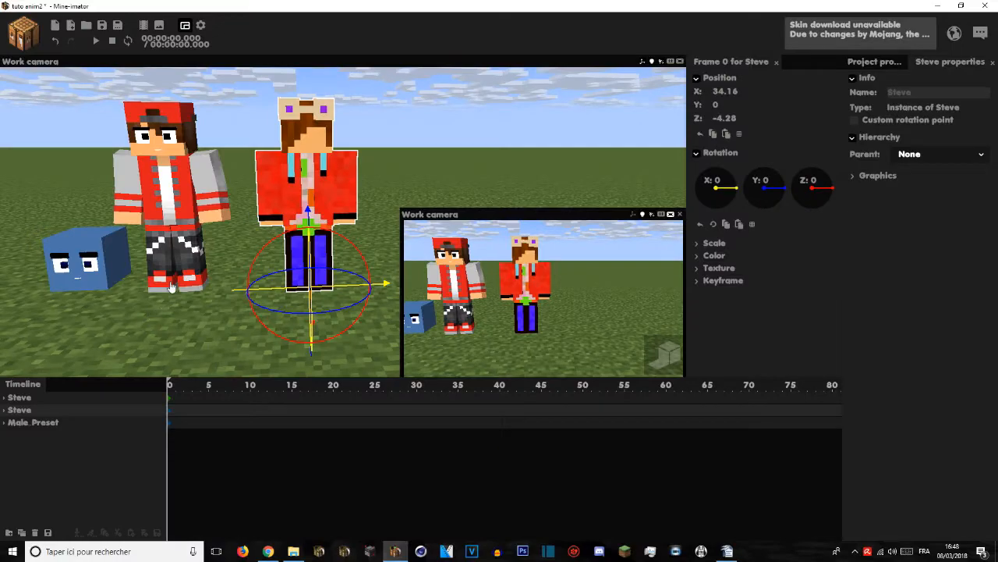
# Step: Move the SFR_Facial_Controls_V.4 folder from Male_Preset under the faceless Steve's Head and delete the leftover Male_Preset cube
pyautogui.press('w')
pyautogui.moveTo(172, 287); pyautogui.dragTo(171, 287, button='right')
pyautogui.press('s')
pyautogui.click(8, 422)
pyautogui.click(33, 426)
pyautogui.click(53, 440)
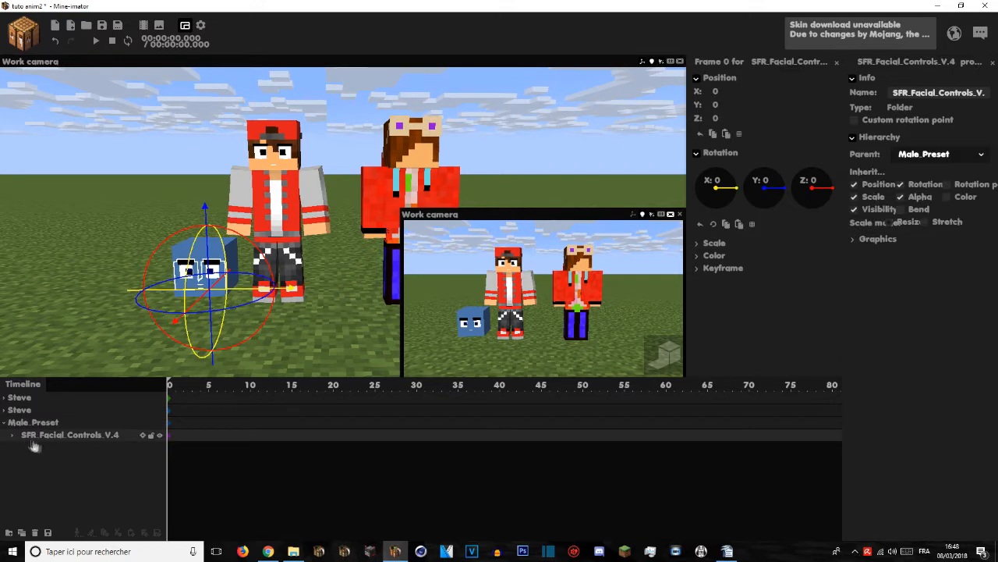
pyautogui.click(30, 411)
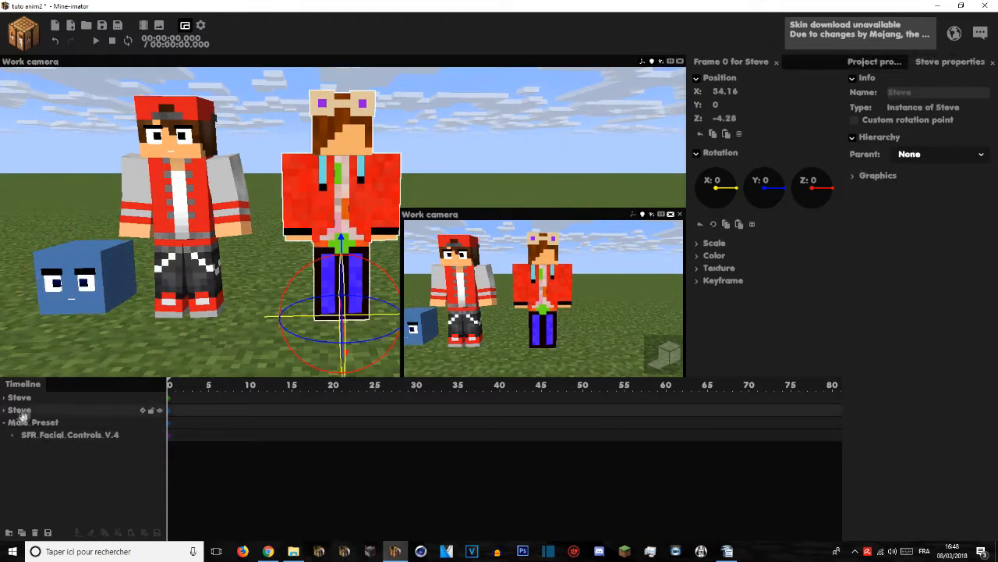
pyautogui.click(5, 410)
pyautogui.click(12, 422)
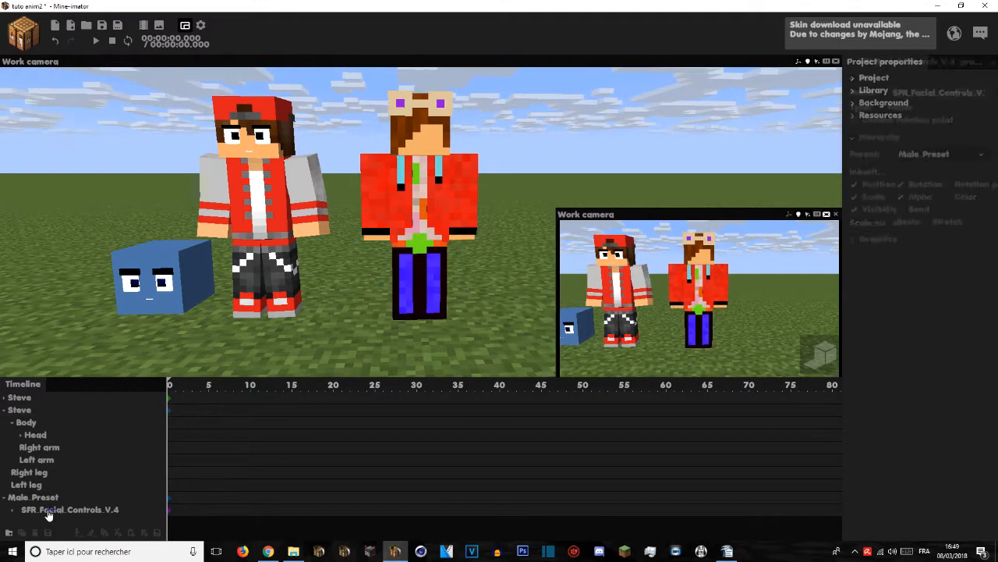
pyautogui.moveTo(56, 513); pyautogui.dragTo(55, 437)
pyautogui.press('f')
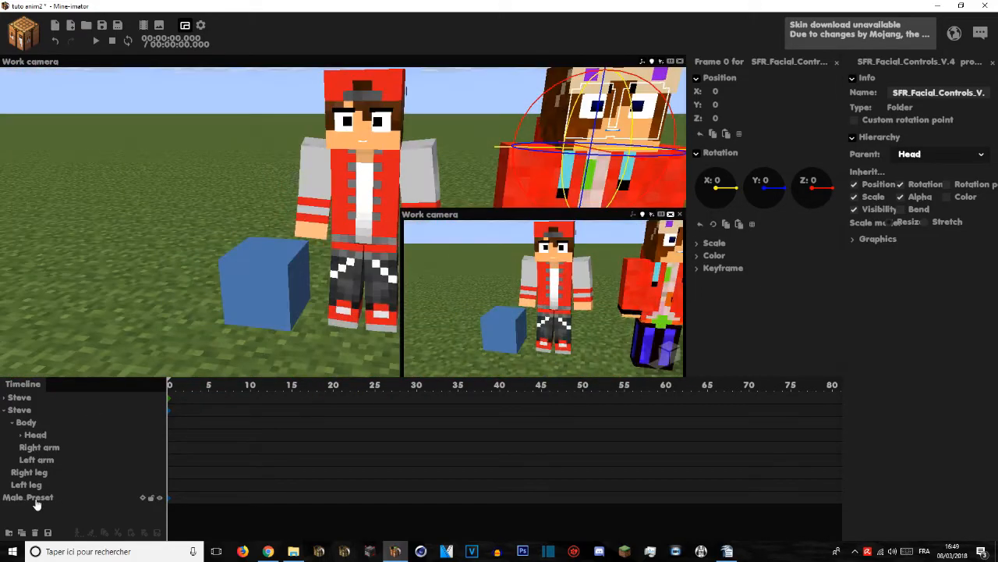
pyautogui.click(39, 499)
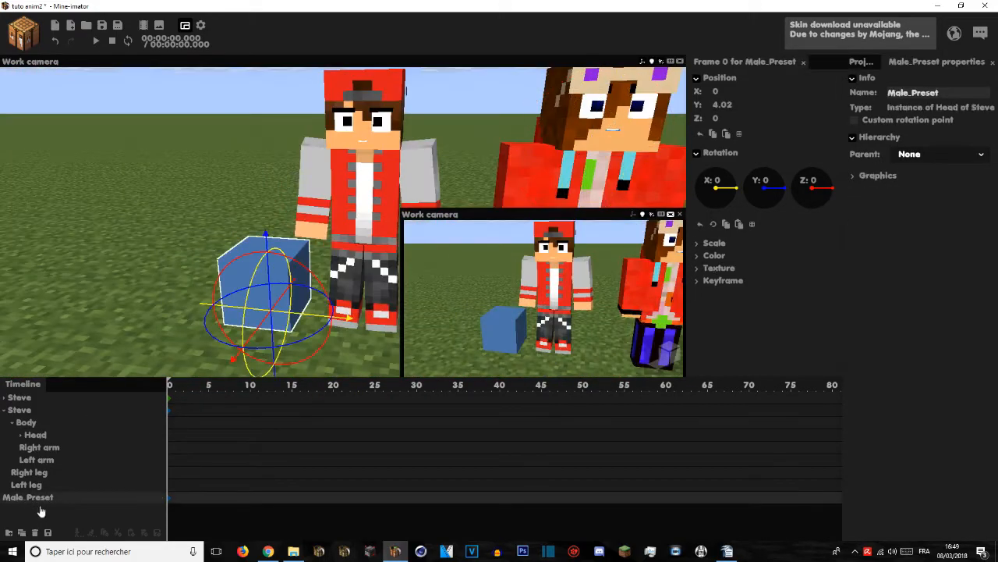
pyautogui.click(35, 533)
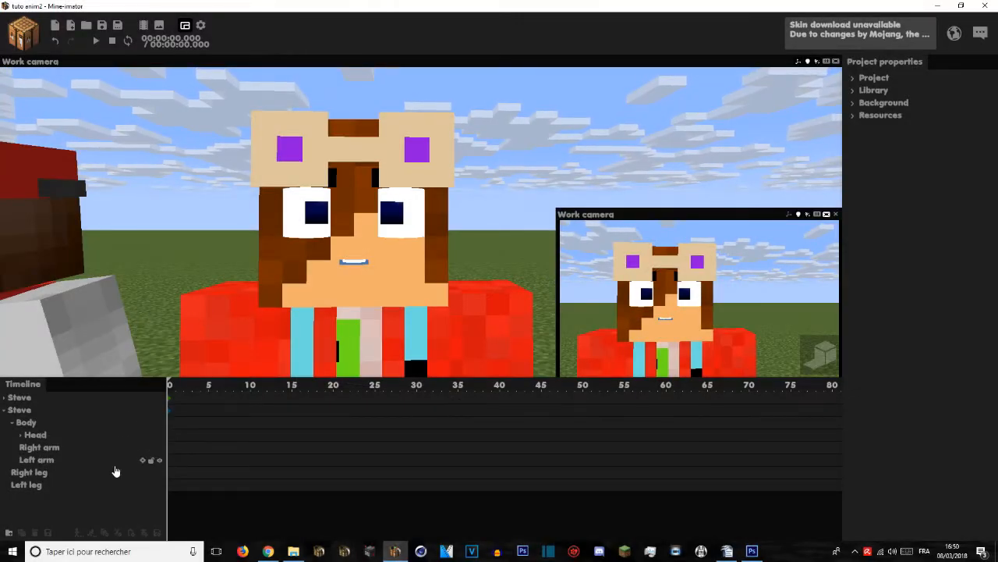
# Step: Lower the Mouth_Rig [ X Y ] folder inside the character's facial controls to about Y 1.62
pyautogui.click(19, 435)
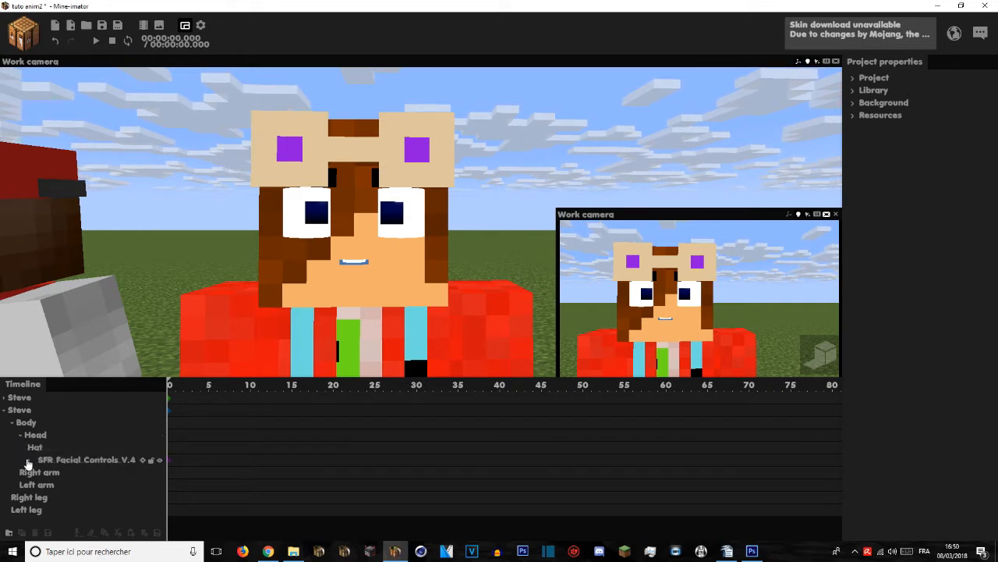
pyautogui.click(29, 461)
pyautogui.scroll(-1, 78, 491)
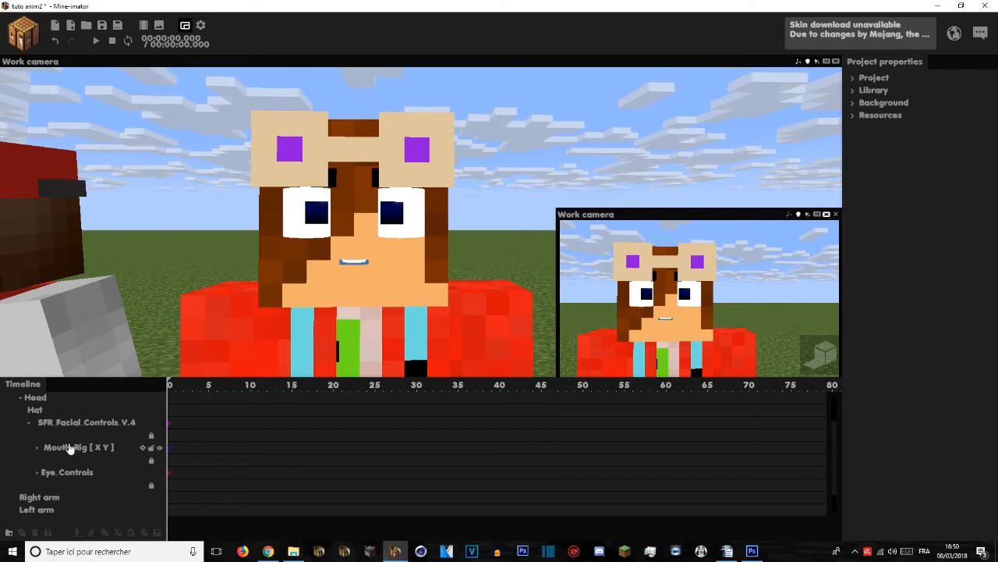
pyautogui.click(70, 449)
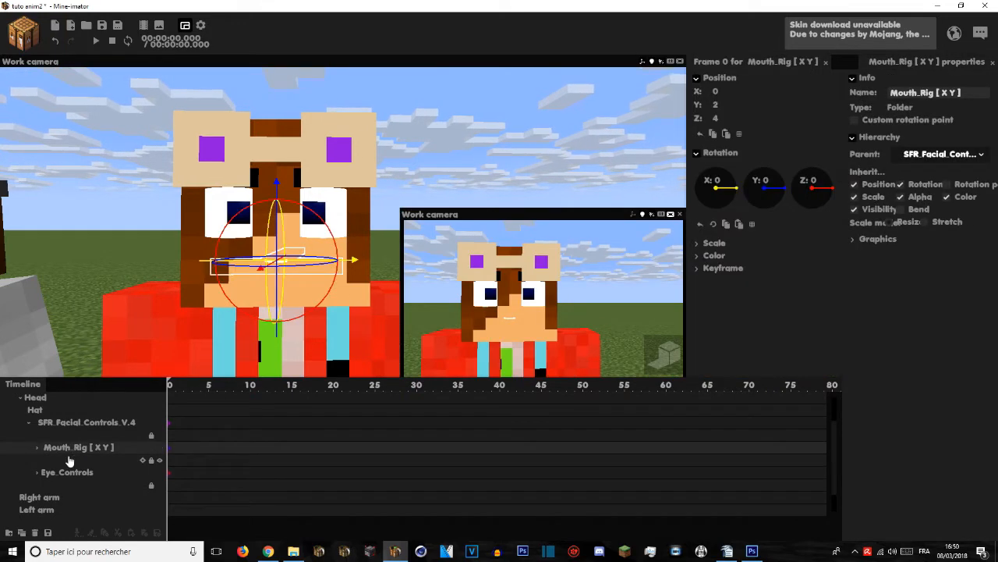
pyautogui.moveTo(275, 184)
pyautogui.mouseDown()
pyautogui.moveTo(273, 206)
pyautogui.moveTo(269, 191)
pyautogui.mouseUp()
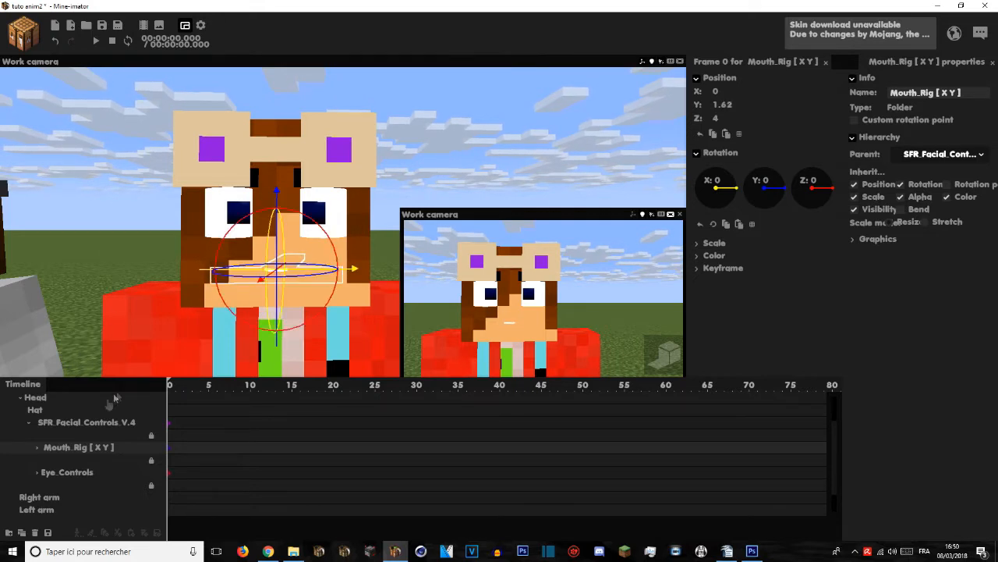
# Step: Lower the Eye_Controls folder to about Y -0.38 and save the project
pyautogui.click(67, 472)
pyautogui.moveTo(289, 230); pyautogui.dragTo(271, 225)
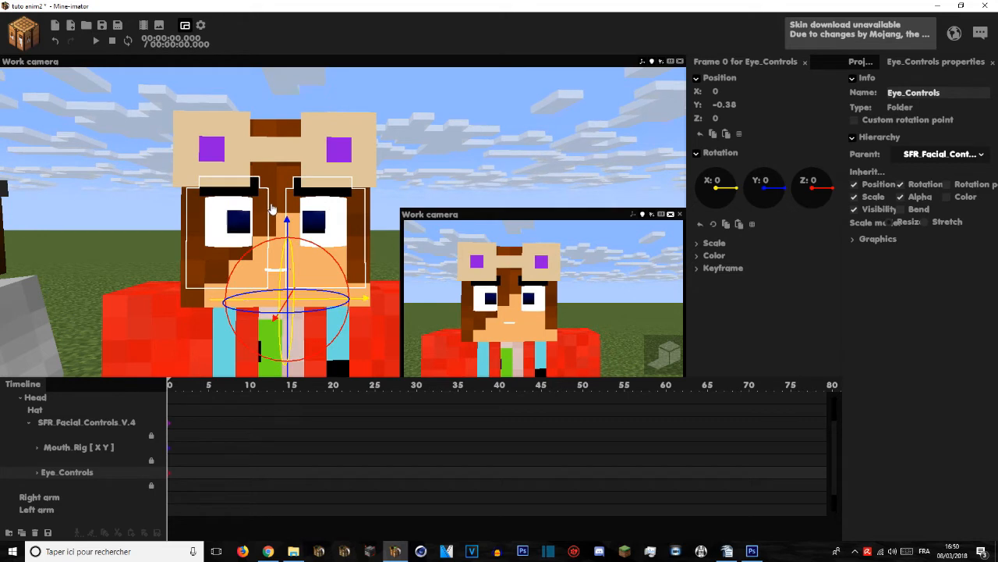
pyautogui.click(102, 25)
# Step: Try a small sideways shift of the Pupils folder inside Eye_Controls along X and undo it
pyautogui.click(37, 472)
pyautogui.scroll(-2, 37, 474)
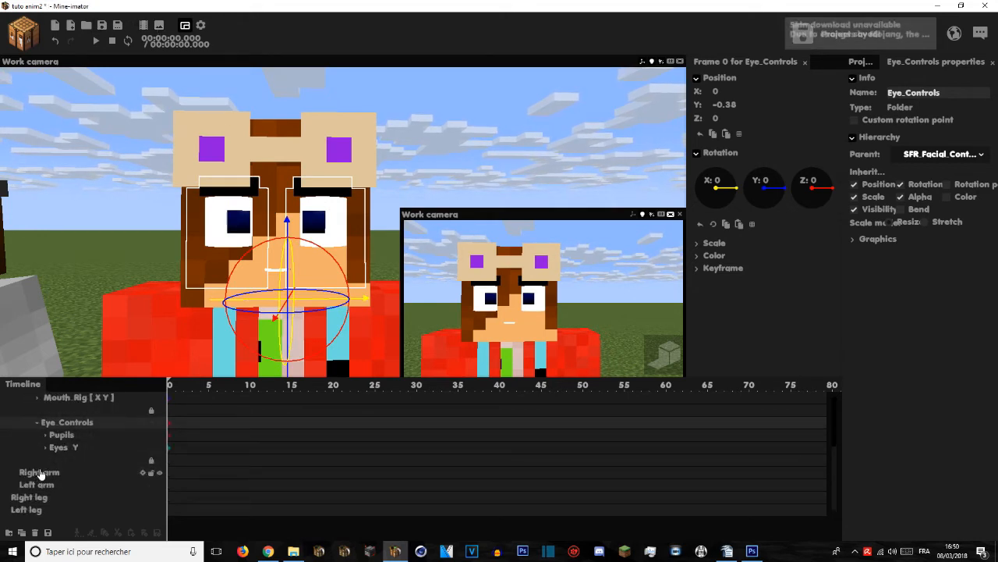
pyautogui.click(59, 438)
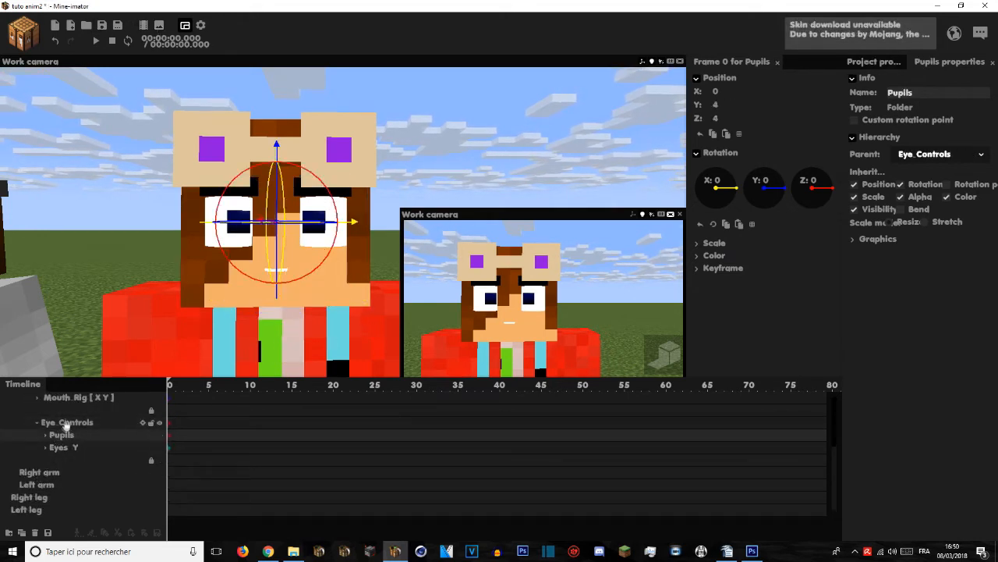
pyautogui.moveTo(353, 224); pyautogui.dragTo(338, 261)
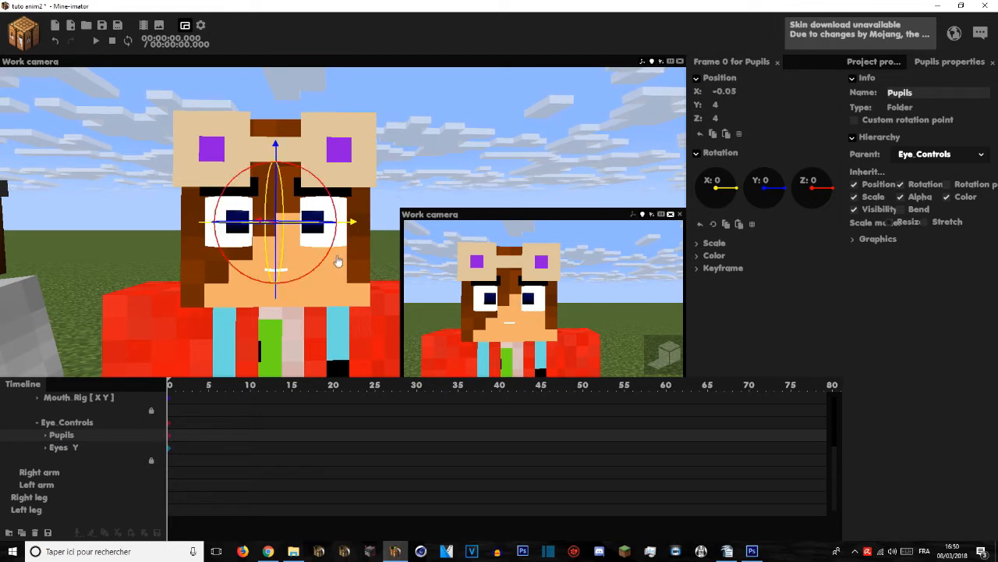
pyautogui.hotkey('ctrl', 'z')
# Step: Select both the L and R pupils in the Pupils folder and set their texture to None
pyautogui.click(44, 435)
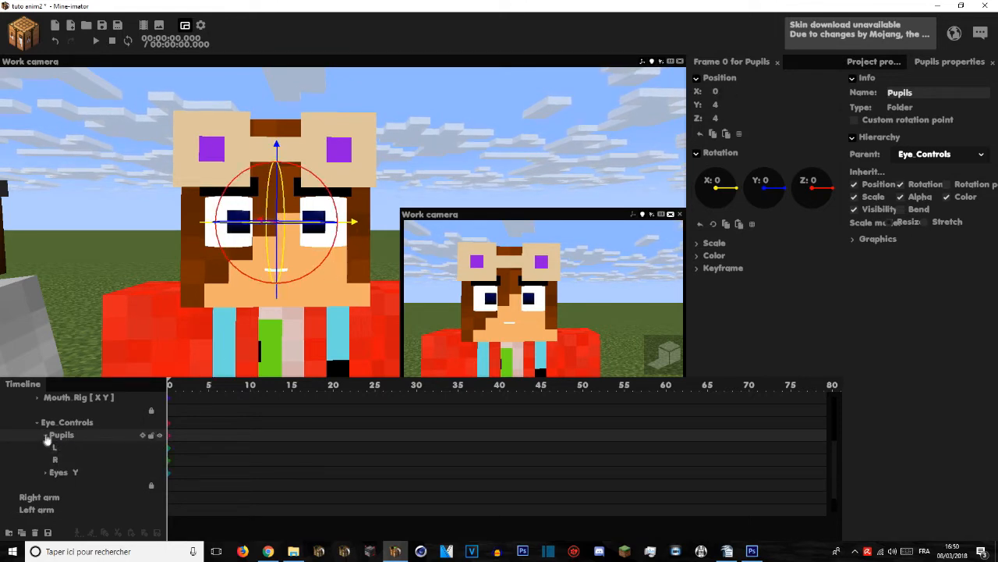
pyautogui.click(58, 450)
pyautogui.click(60, 460)
pyautogui.click(62, 463)
pyautogui.click(61, 460)
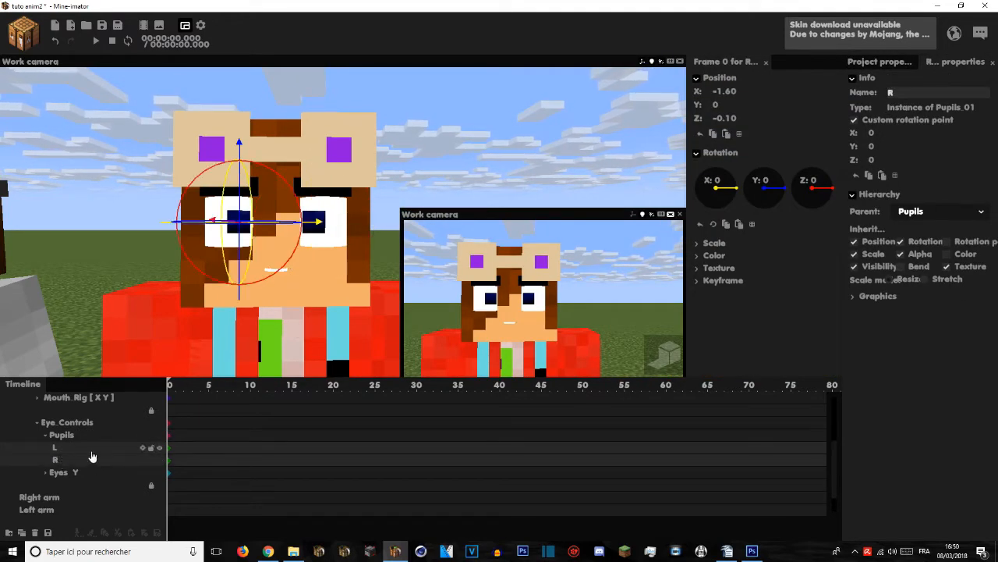
pyautogui.click(711, 269)
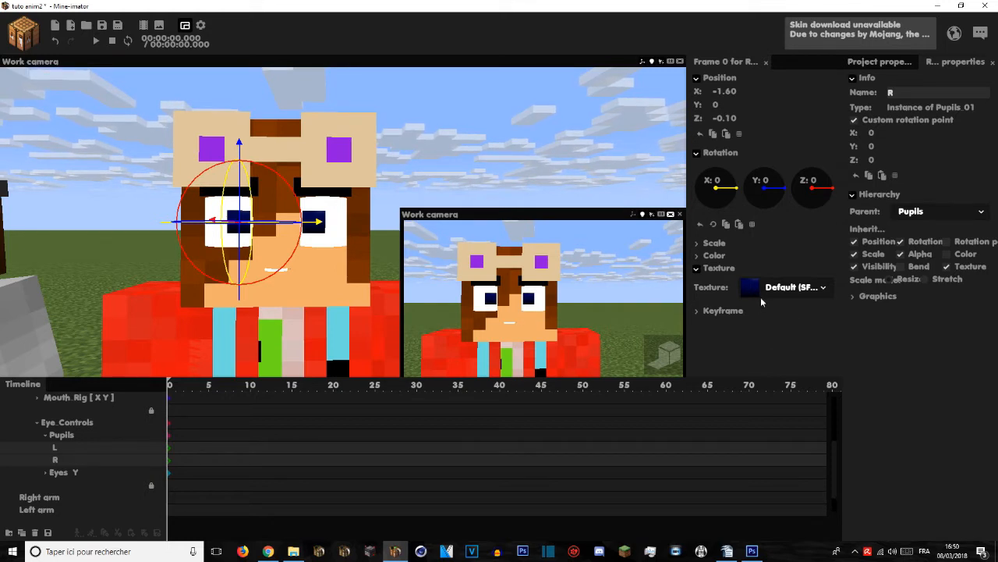
pyautogui.click(762, 290)
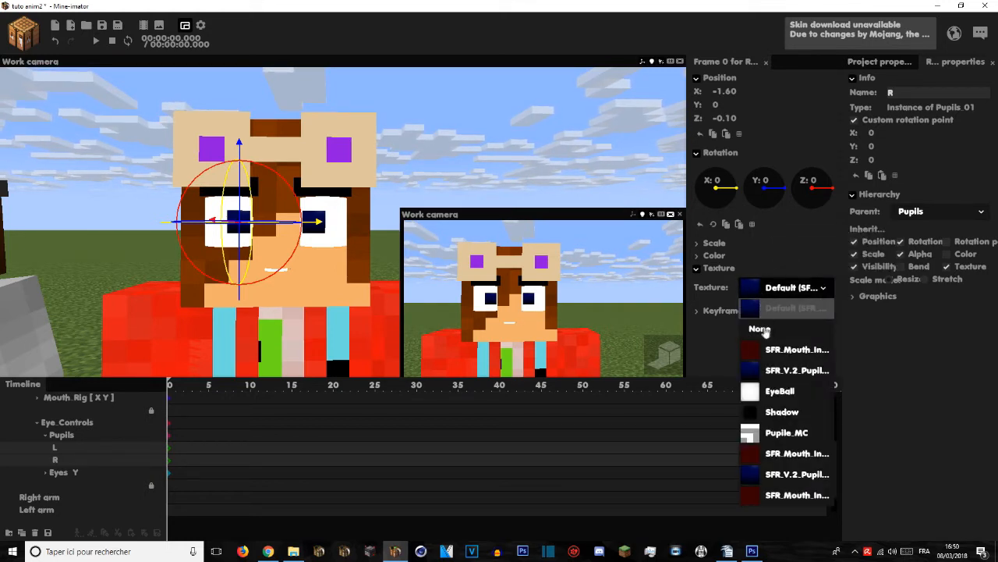
pyautogui.click(767, 330)
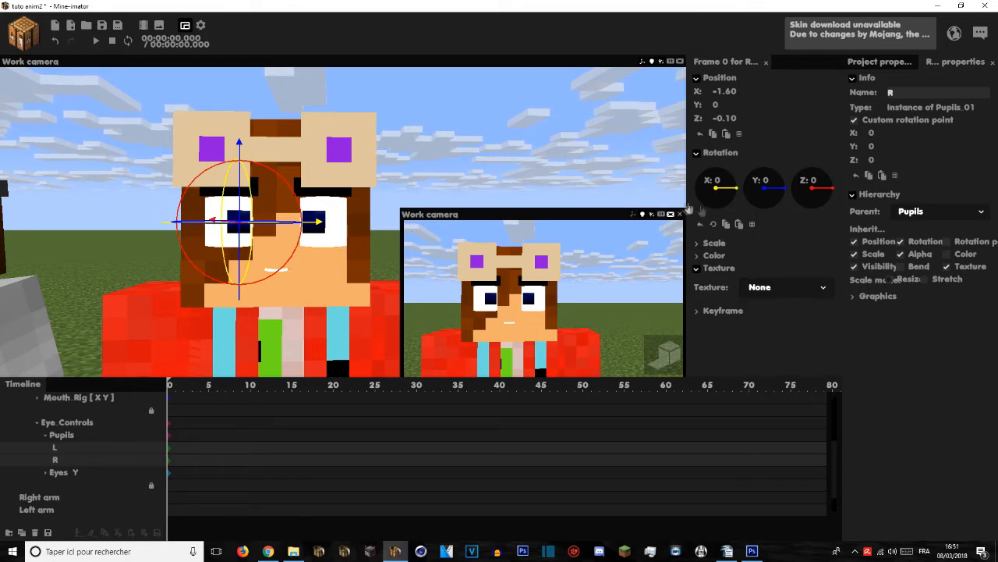
# Step: Set the mix percent of both pupils to 100% with black as the mix color
pyautogui.click(709, 256)
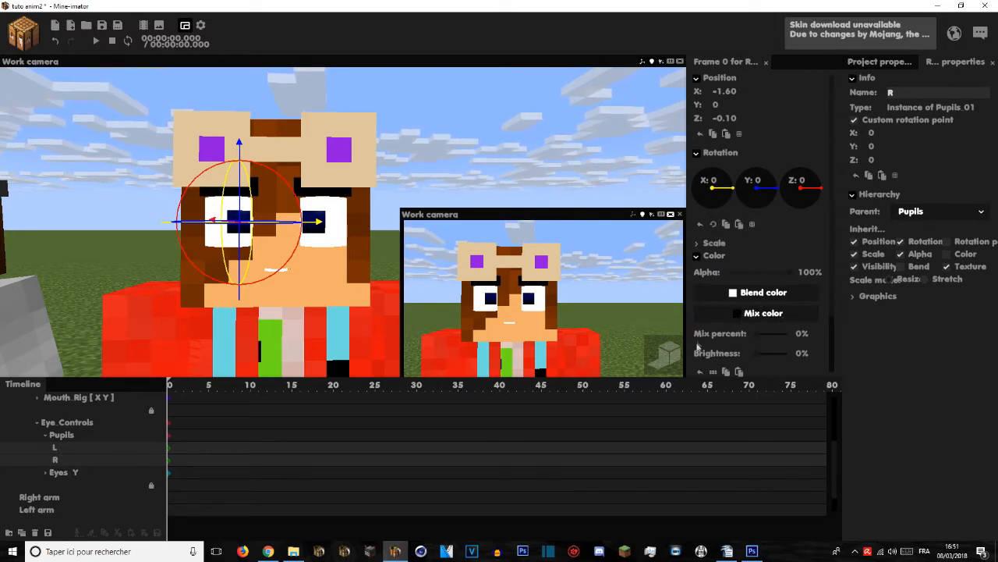
pyautogui.moveTo(769, 339); pyautogui.dragTo(822, 338)
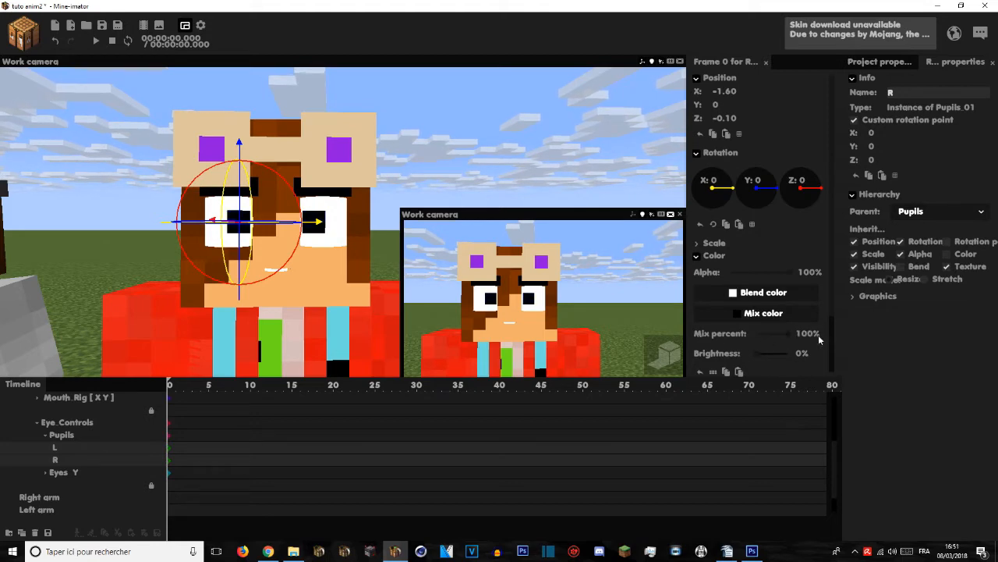
pyautogui.moveTo(343, 284)
pyautogui.mouseDown(button='right')
pyautogui.moveTo(281, 283)
pyautogui.moveTo(343, 284)
pyautogui.mouseUp(button='right')
pyautogui.press('s')
pyautogui.moveTo(550, 320); pyautogui.dragTo(550, 320, button='right')
pyautogui.press('w')
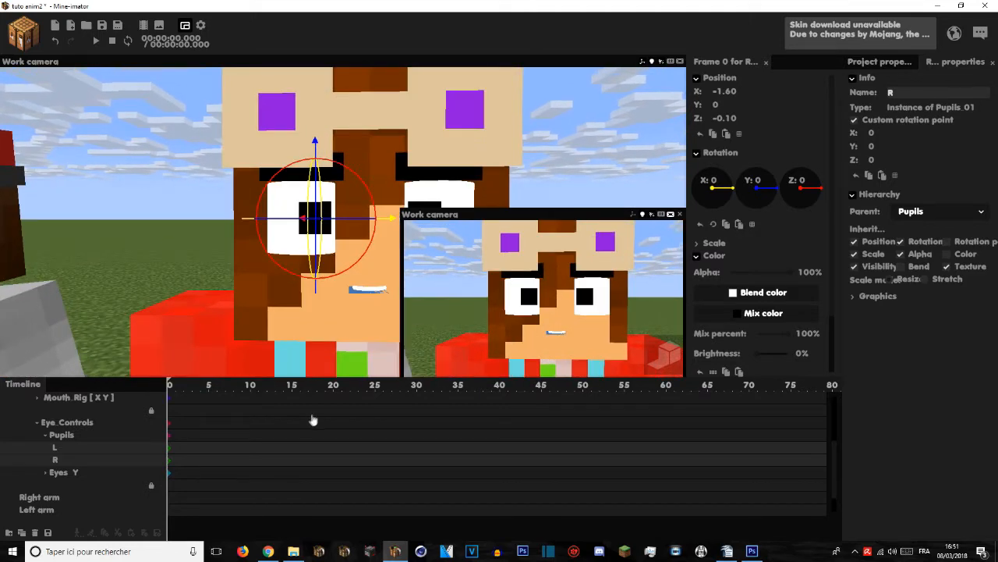
# Step: Delete the R pupil from the Pupils folder
pyautogui.click(100, 438)
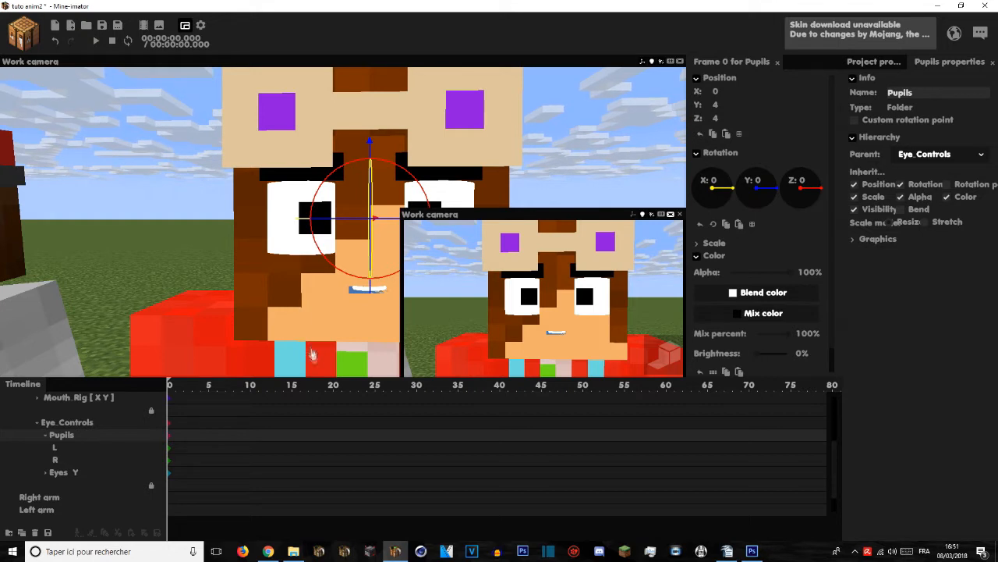
pyautogui.click(66, 451)
pyautogui.click(66, 460)
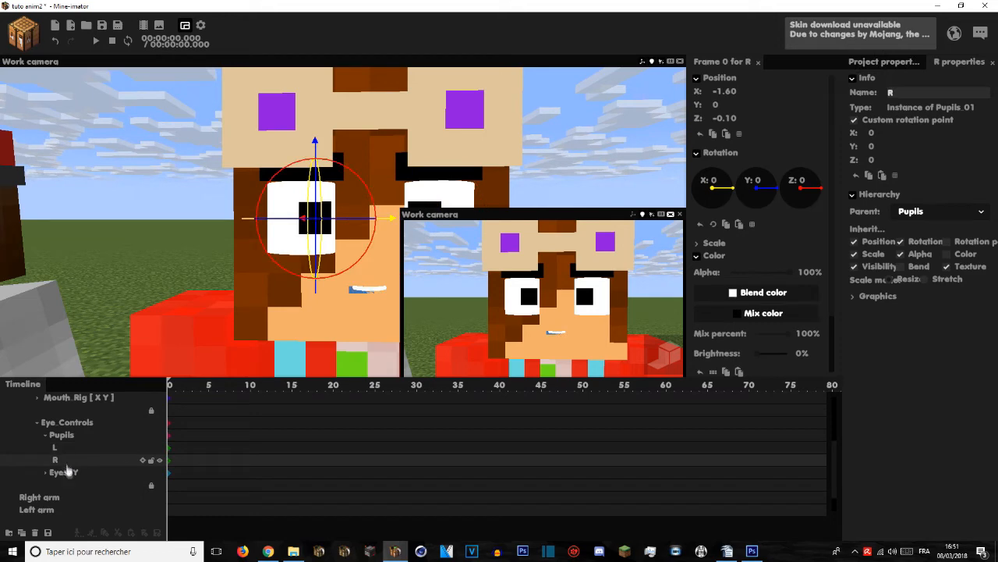
pyautogui.click(34, 533)
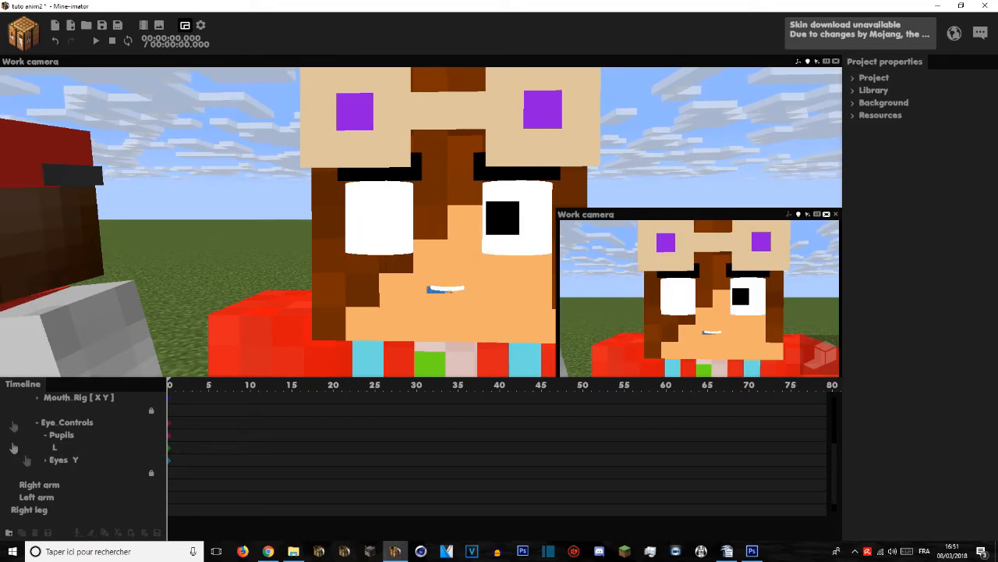
# Step: Delete the R.Wink item from the Eyes Y folder of the eye controls
pyautogui.click(49, 435)
pyautogui.click(46, 434)
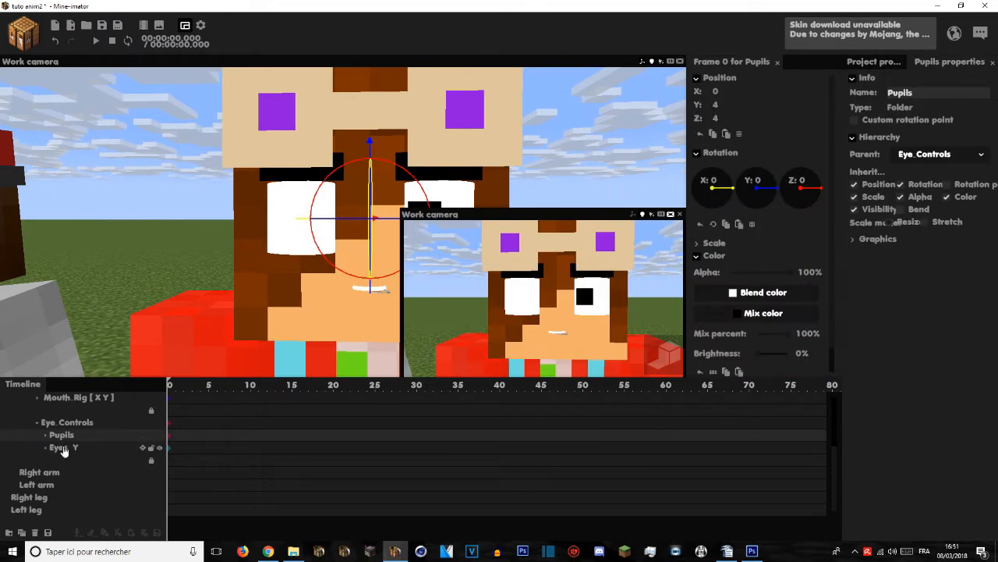
pyautogui.click(45, 448)
pyautogui.scroll(-1, 52, 457)
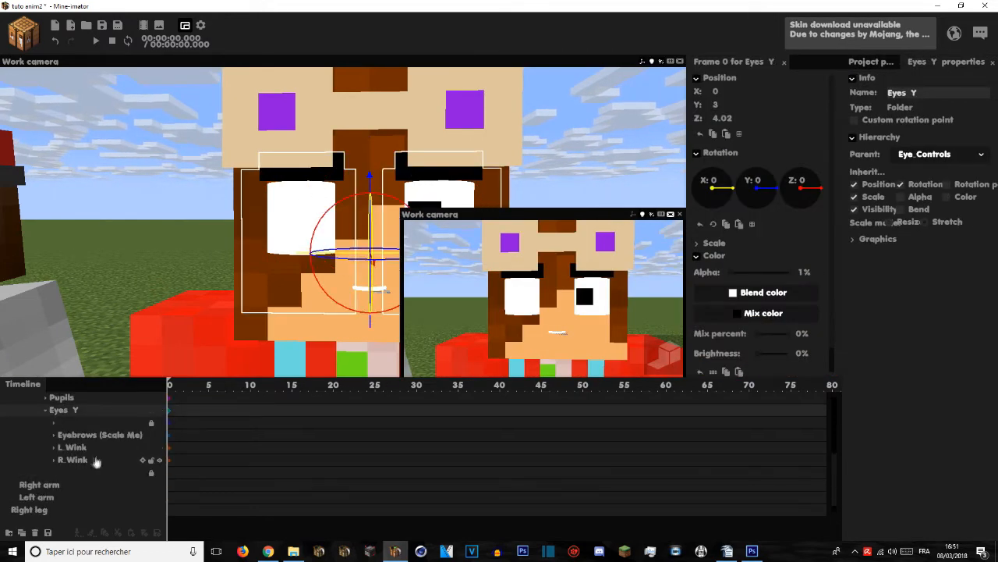
pyautogui.click(69, 461)
pyautogui.click(34, 532)
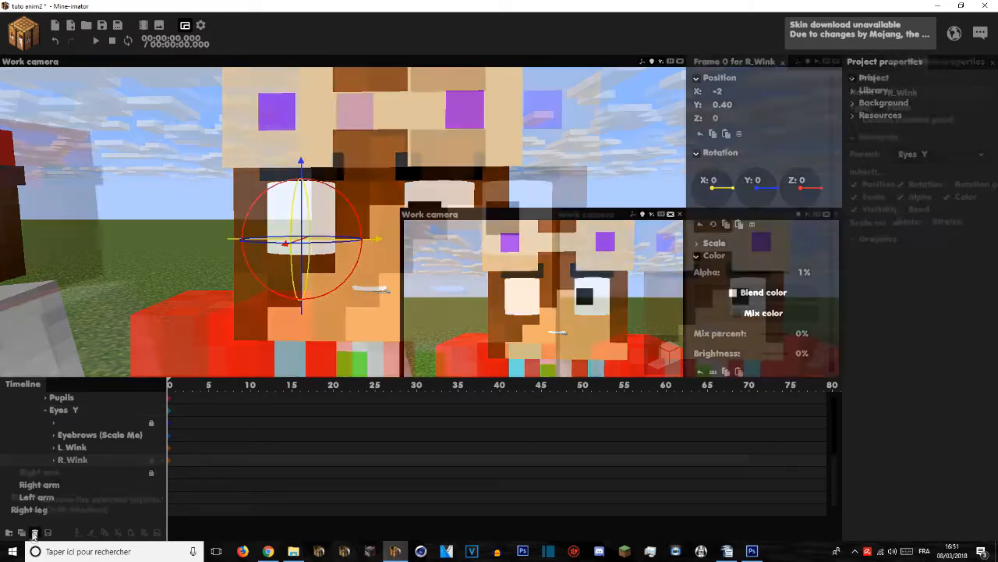
# Step: Delete the R eyebrow from the Eyebrows (Scale Me) folder
pyautogui.click(70, 436)
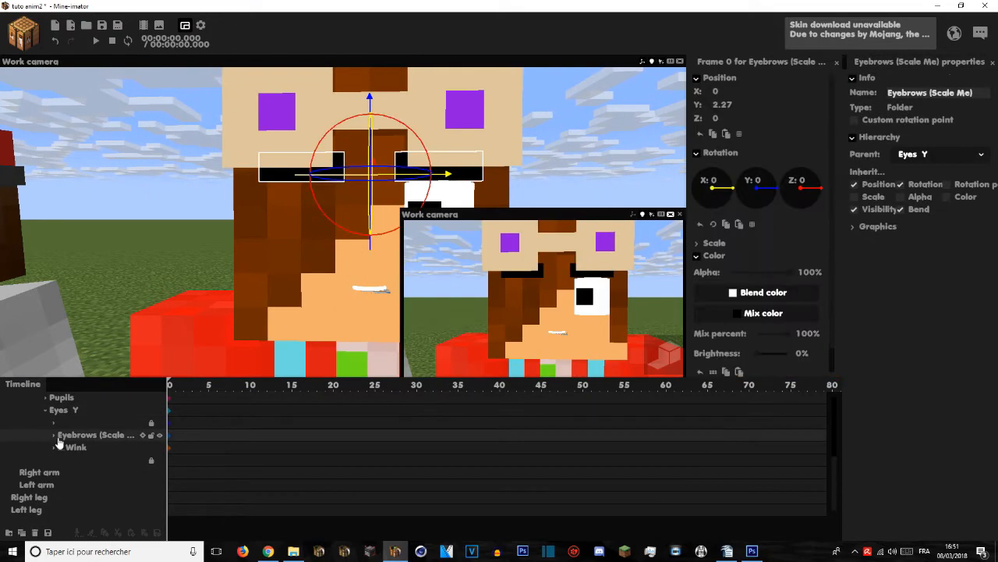
pyautogui.click(55, 436)
pyautogui.click(72, 458)
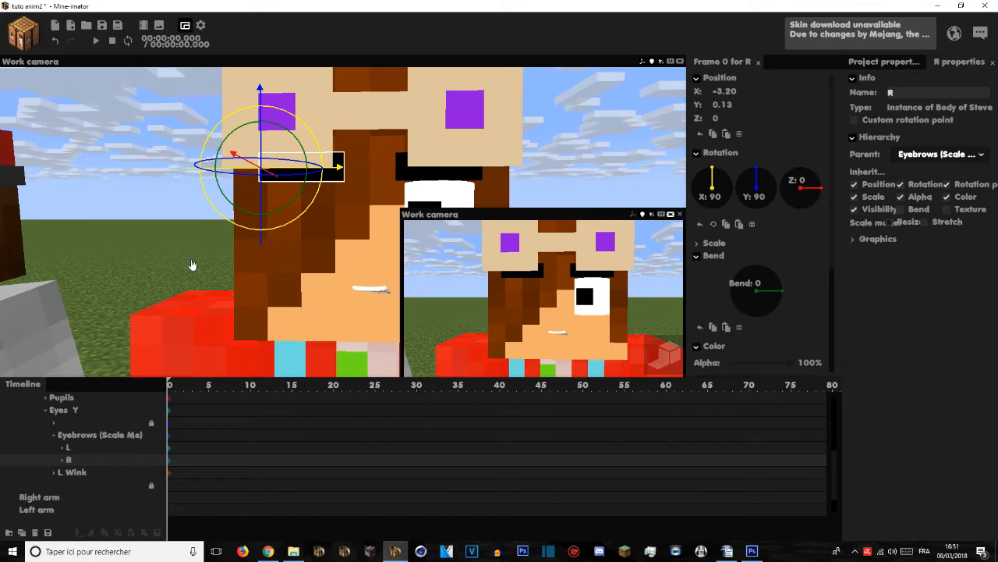
pyautogui.click(35, 532)
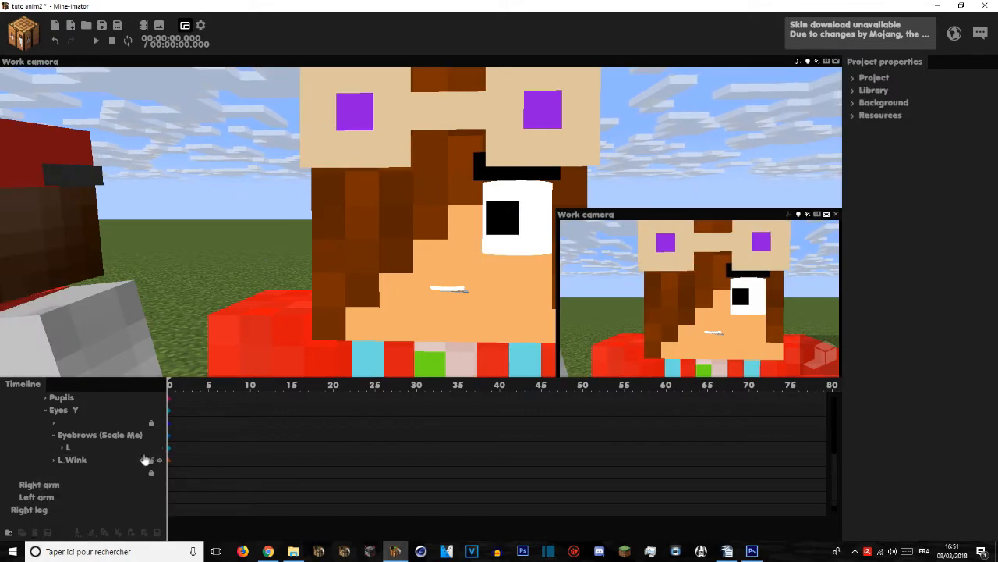
# Step: Lower the L.Wink folder so the remaining eye sits at a Y position of about -0.3
pyautogui.moveTo(179, 287); pyautogui.dragTo(194, 312, button='right')
pyautogui.click(75, 459)
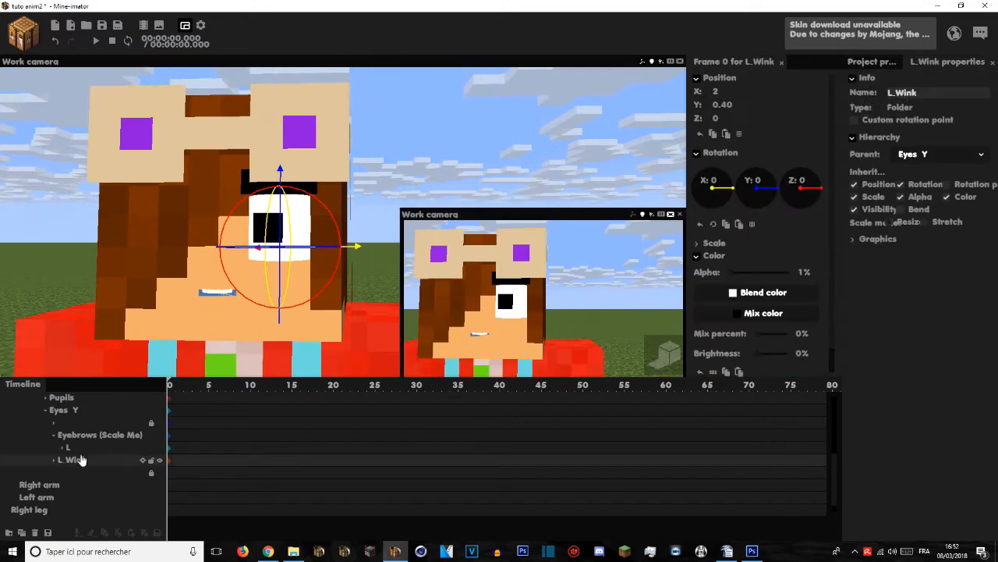
pyautogui.moveTo(279, 171); pyautogui.dragTo(280, 199)
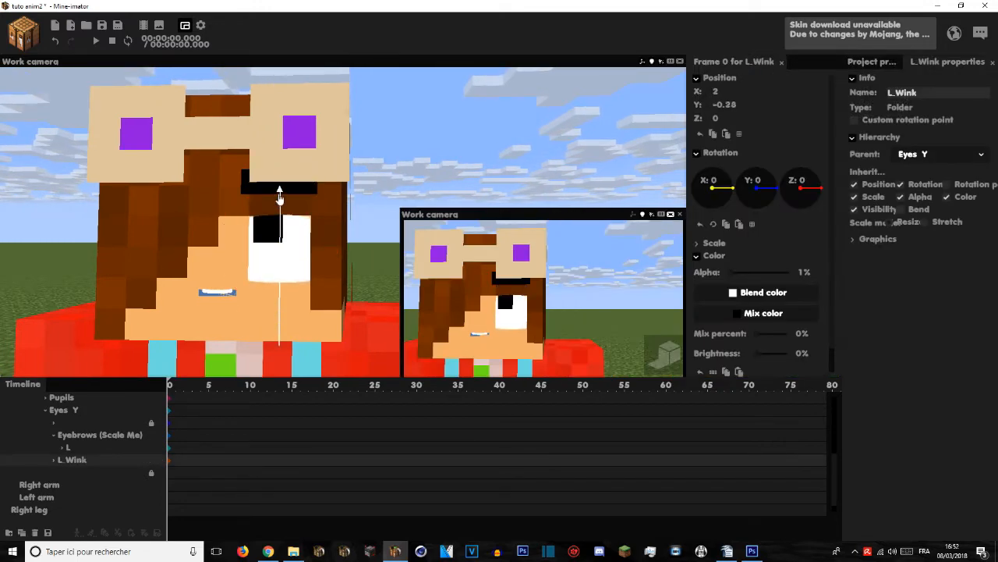
# Step: Lower the L pupil in the Pupils folder to a Y position of about -0.7, centering it in the white of the eye
pyautogui.click(74, 447)
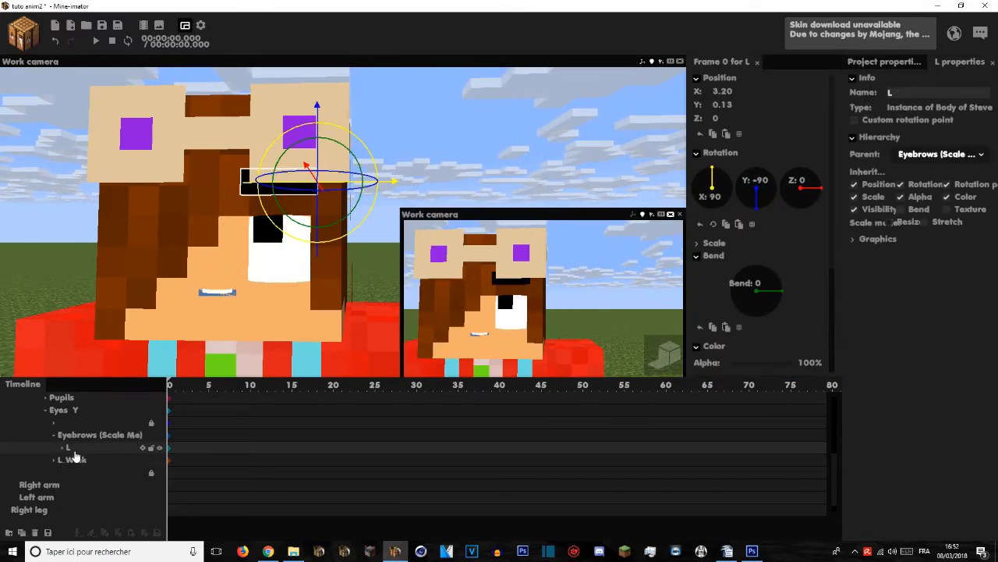
pyautogui.click(56, 421)
pyautogui.scroll(1, 53, 421)
pyautogui.click(46, 410)
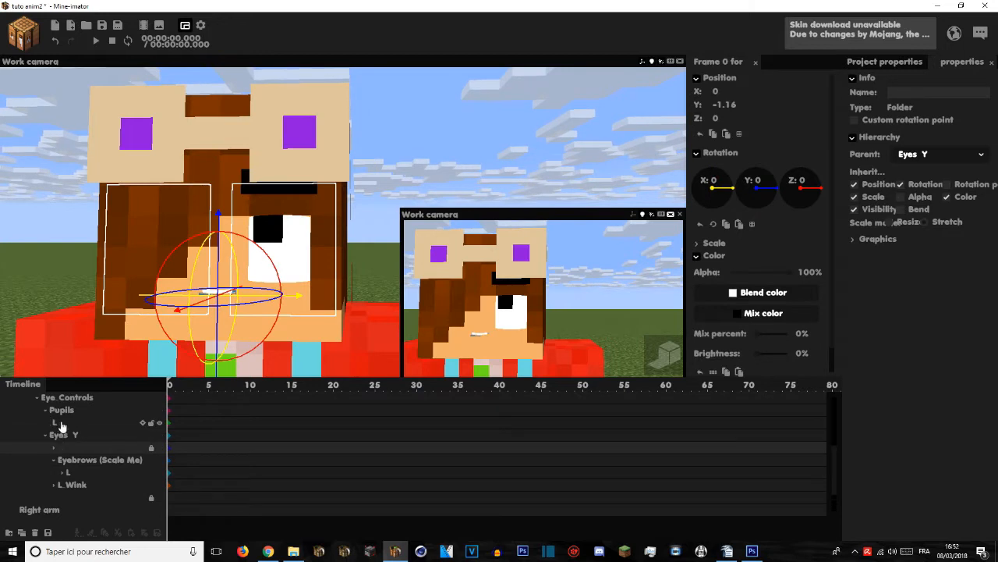
pyautogui.click(57, 422)
pyautogui.moveTo(269, 151); pyautogui.dragTo(268, 170)
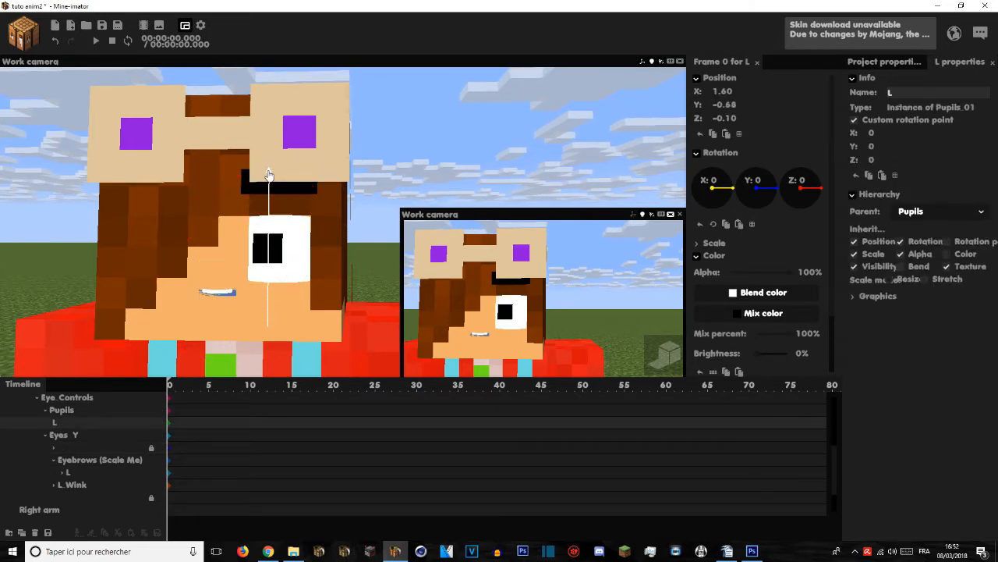
# Step: Lower the L eyebrow to a Y position of about -0.33, just above the eye, and scale it thinner
pyautogui.click(83, 473)
pyautogui.moveTo(315, 139); pyautogui.dragTo(317, 135)
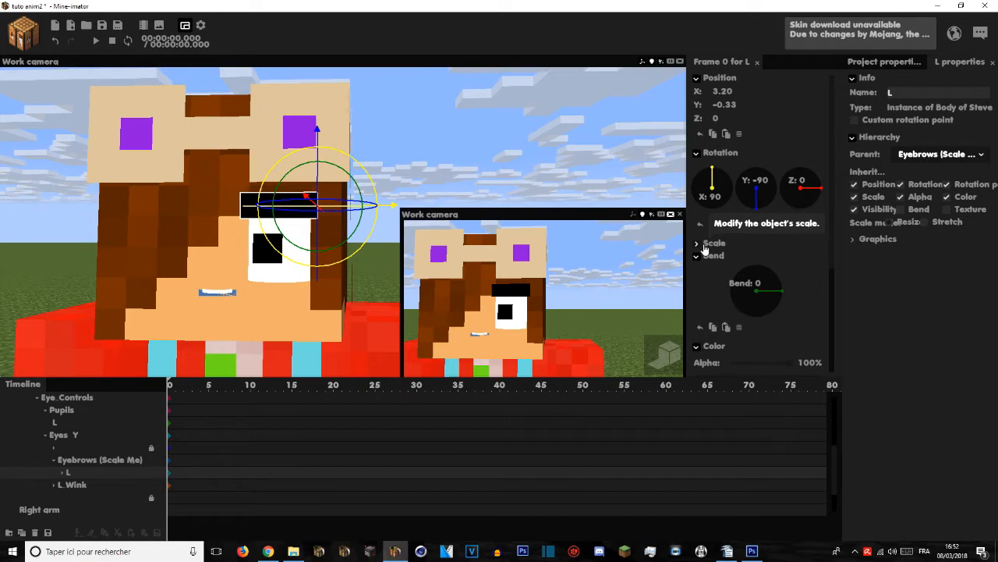
pyautogui.click(705, 245)
pyautogui.moveTo(722, 255); pyautogui.dragTo(731, 283)
pyautogui.moveTo(309, 159); pyautogui.dragTo(253, 147)
pyautogui.scroll(-3, 253, 146)
pyautogui.scroll(2, 51, 437)
# Step: Set the mix color of the mouth rig's Jaw to hex f3b169 and select the Mouth_Rig folder
pyautogui.click(50, 462)
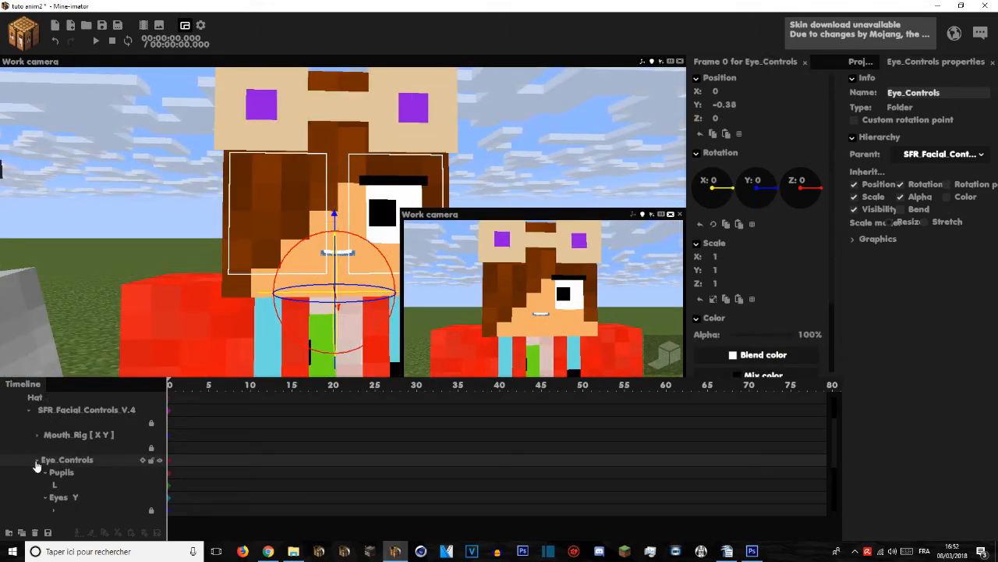
pyautogui.click(35, 462)
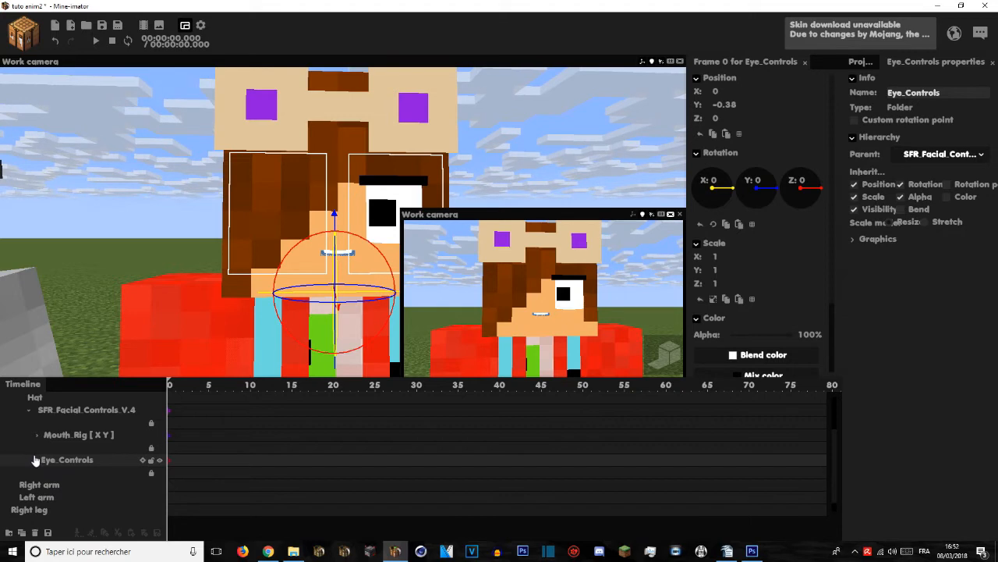
pyautogui.click(54, 437)
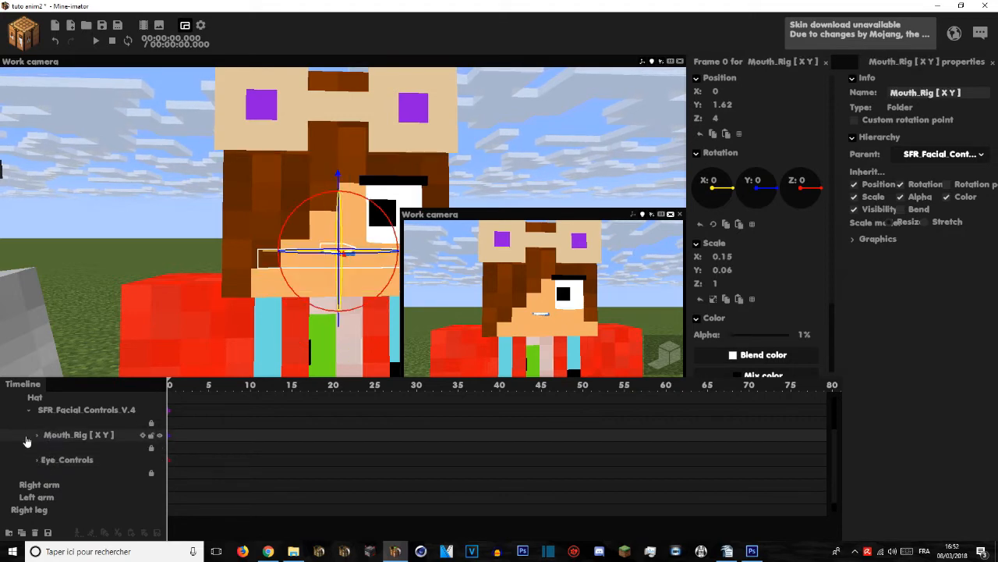
pyautogui.click(35, 437)
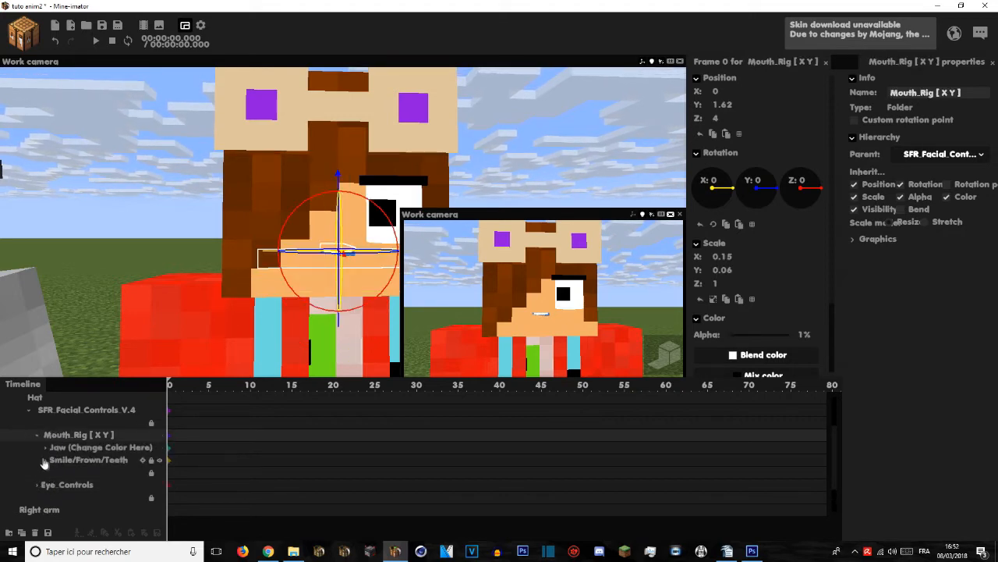
pyautogui.click(91, 447)
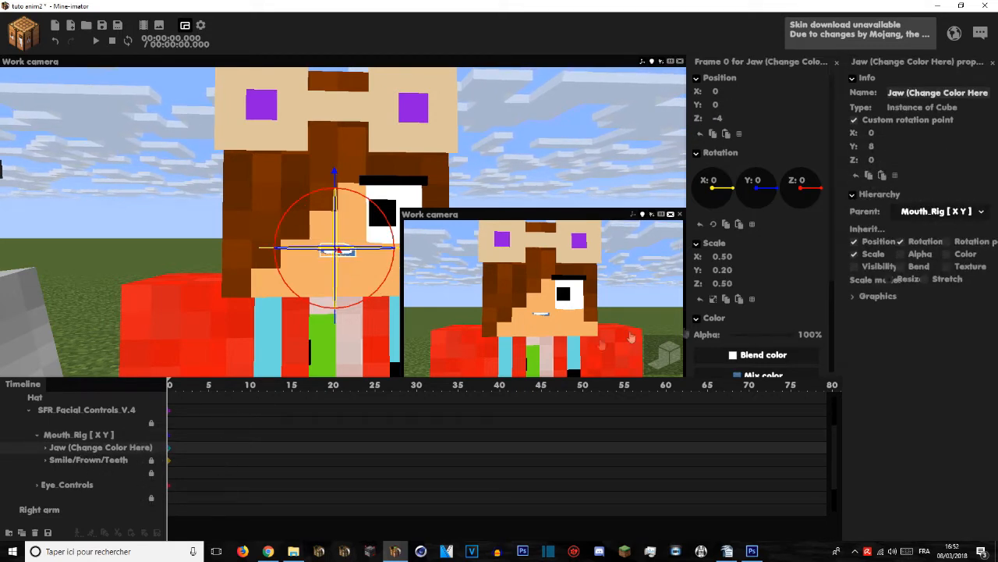
pyautogui.moveTo(837, 278); pyautogui.dragTo(835, 351)
pyautogui.moveTo(836, 351); pyautogui.dragTo(835, 349)
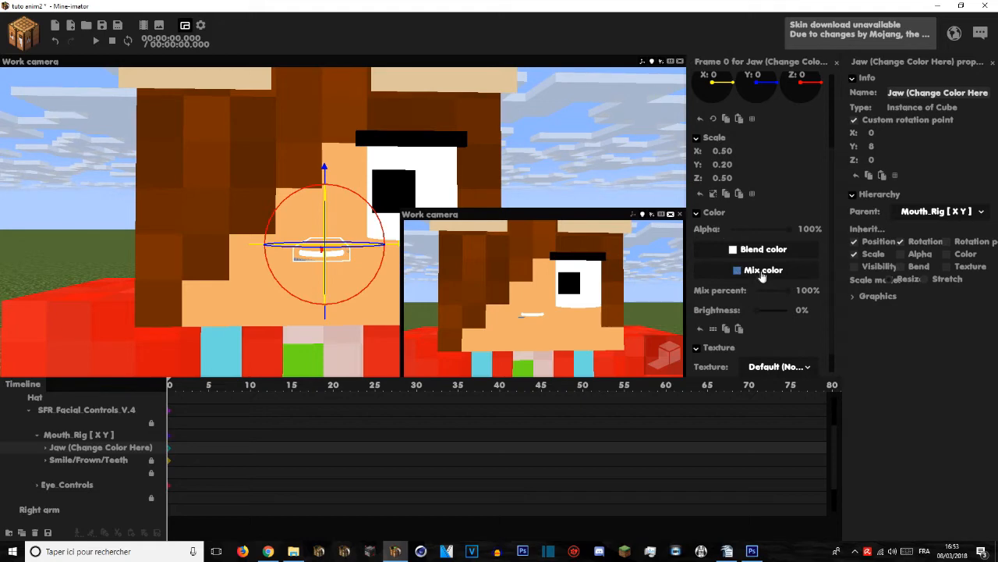
pyautogui.click(754, 273)
pyautogui.moveTo(535, 195); pyautogui.dragTo(516, 375)
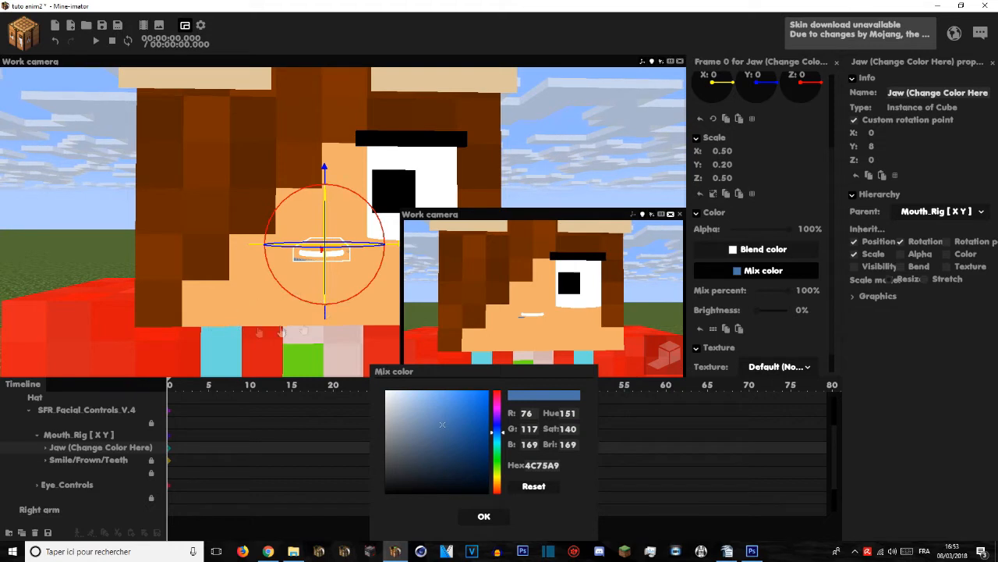
pyautogui.click(544, 464)
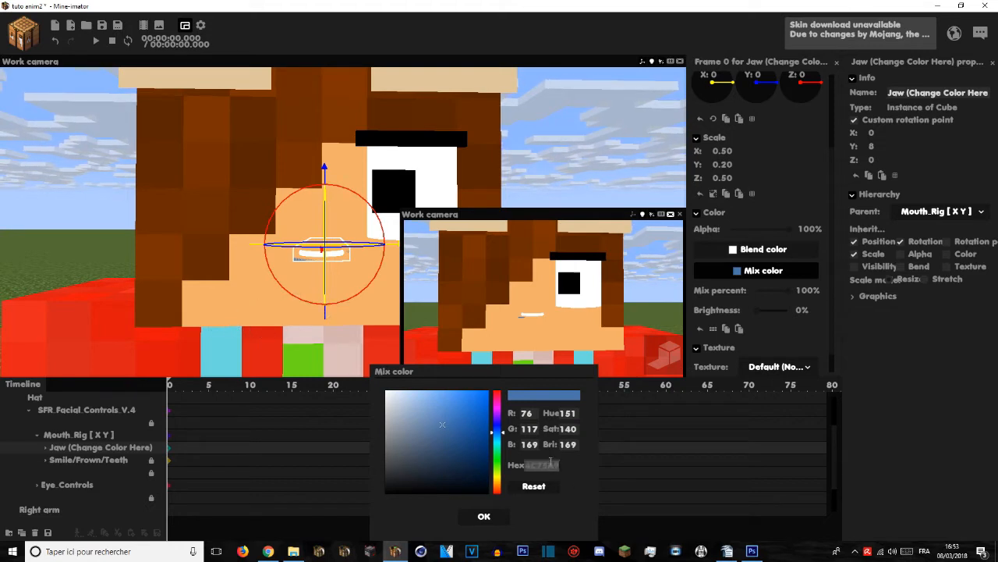
pyautogui.write('f3b169')
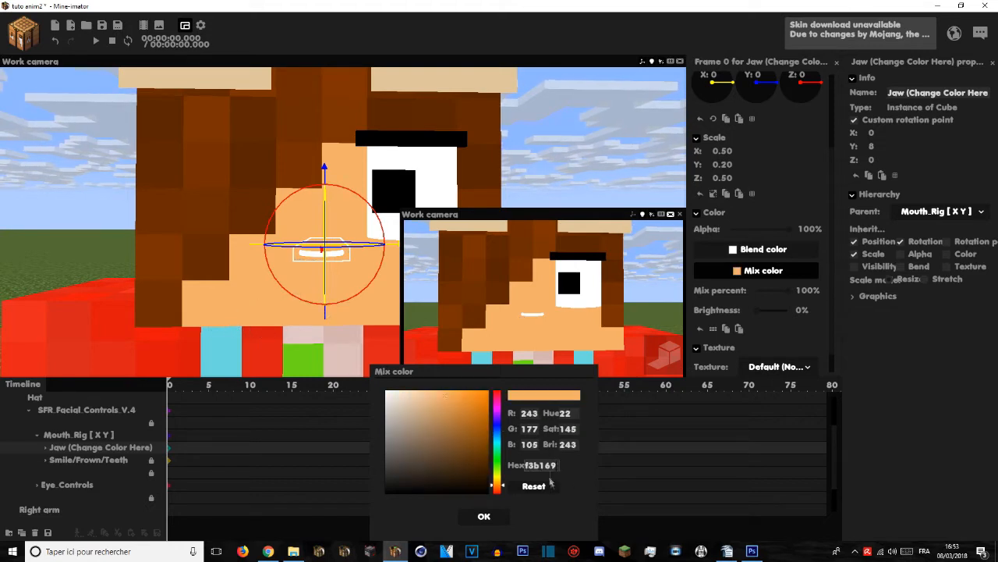
pyautogui.click(487, 518)
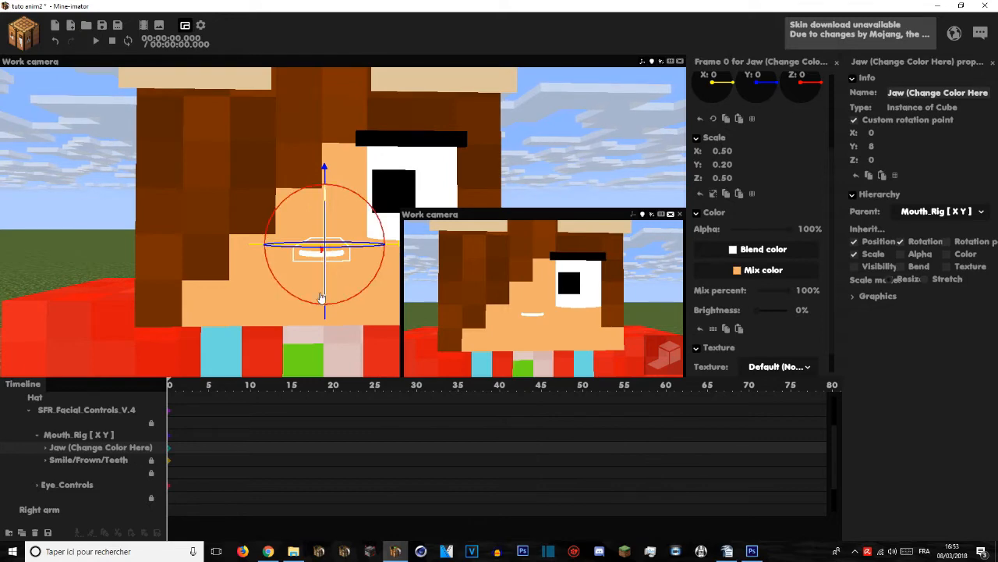
pyautogui.click(78, 436)
pyautogui.scroll(-2, 204, 240)
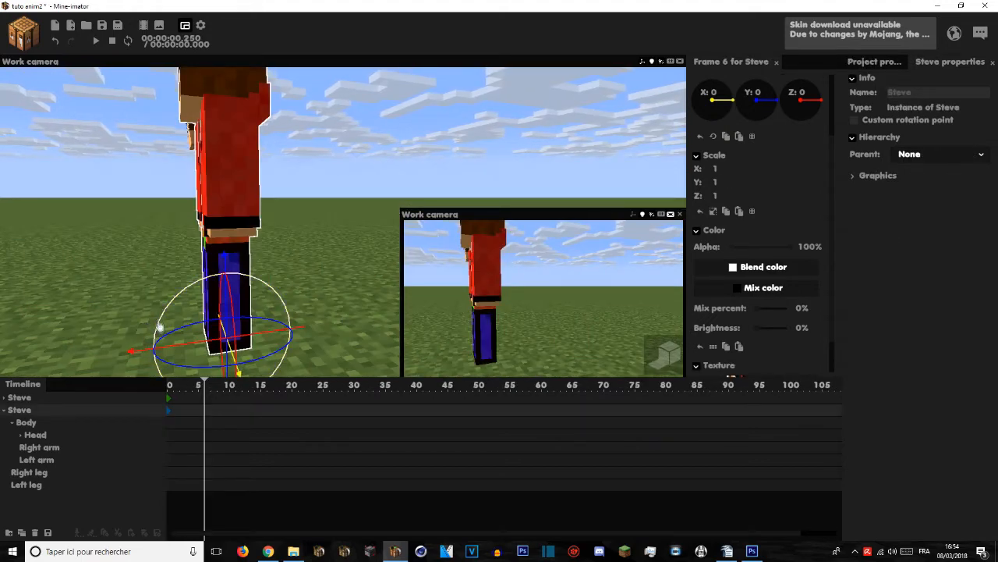
# Step: At frame 0, swing the second Steve's left leg forward and bend its knee about 17 degrees
pyautogui.click(168, 393)
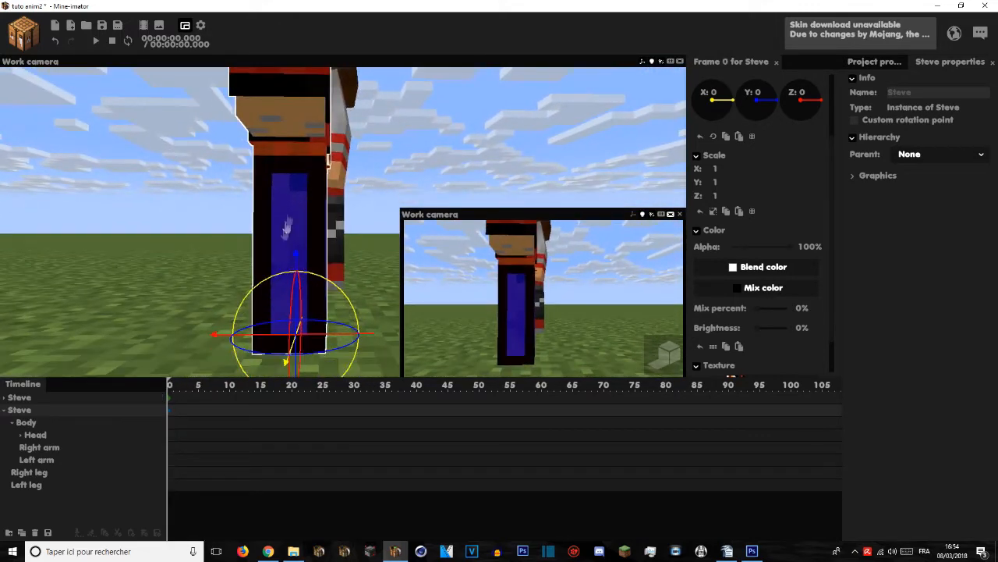
pyautogui.click(287, 226)
pyautogui.moveTo(292, 91); pyautogui.dragTo(302, 92)
pyautogui.moveTo(350, 181); pyautogui.dragTo(332, 163)
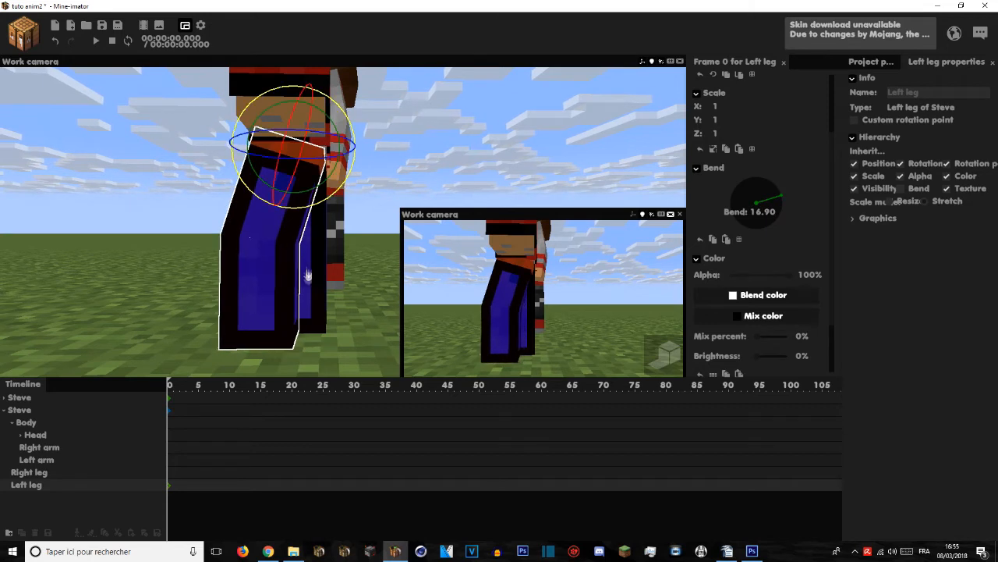
# Step: Swing the right leg backward to form a walking stance opposite the left leg
pyautogui.click(321, 212)
pyautogui.moveTo(341, 205); pyautogui.dragTo(348, 204)
pyautogui.click(321, 211)
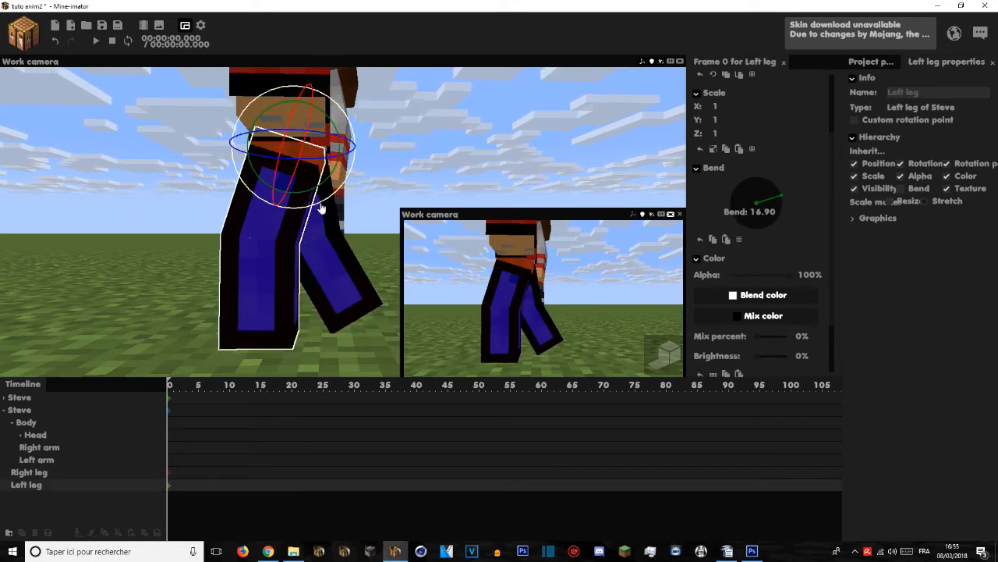
# Step: Select both the right and left arms and bend them together by about 29 degrees
pyautogui.moveTo(307, 268); pyautogui.dragTo(192, 272, button='right')
pyautogui.click(192, 273)
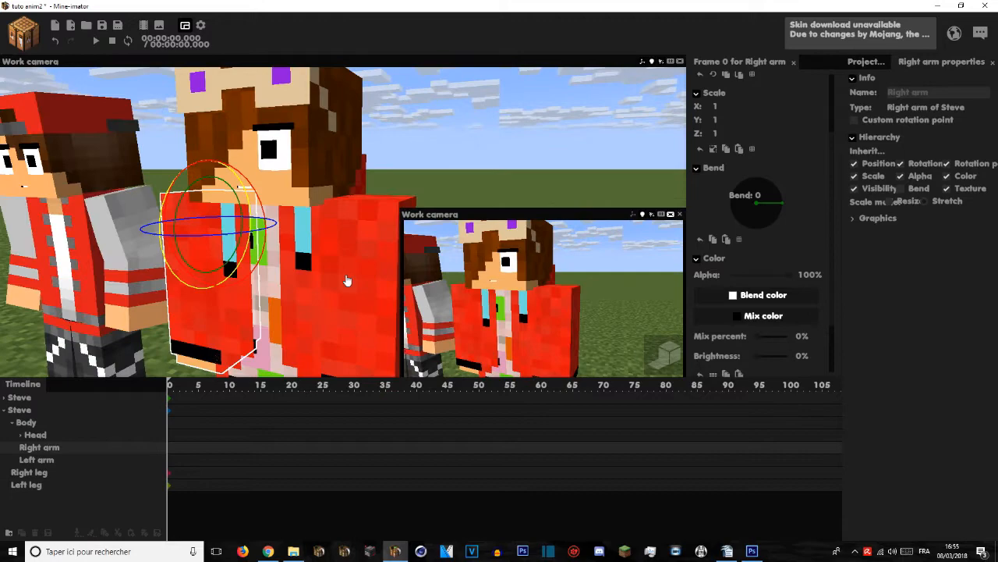
pyautogui.click(346, 281)
pyautogui.moveTo(346, 280); pyautogui.dragTo(330, 161, button='right')
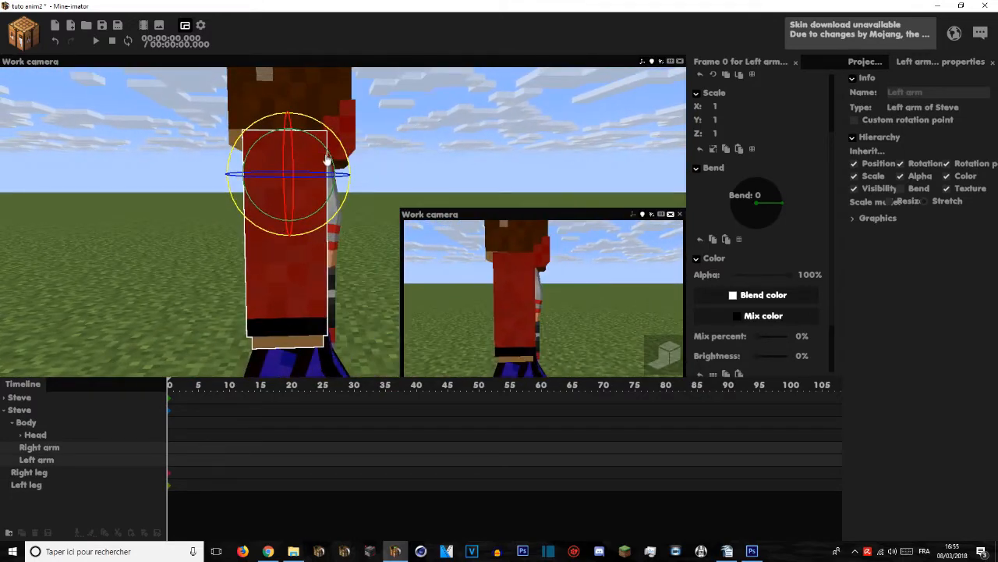
pyautogui.moveTo(330, 161); pyautogui.dragTo(334, 166)
pyautogui.moveTo(341, 143); pyautogui.dragTo(224, 183, button='right')
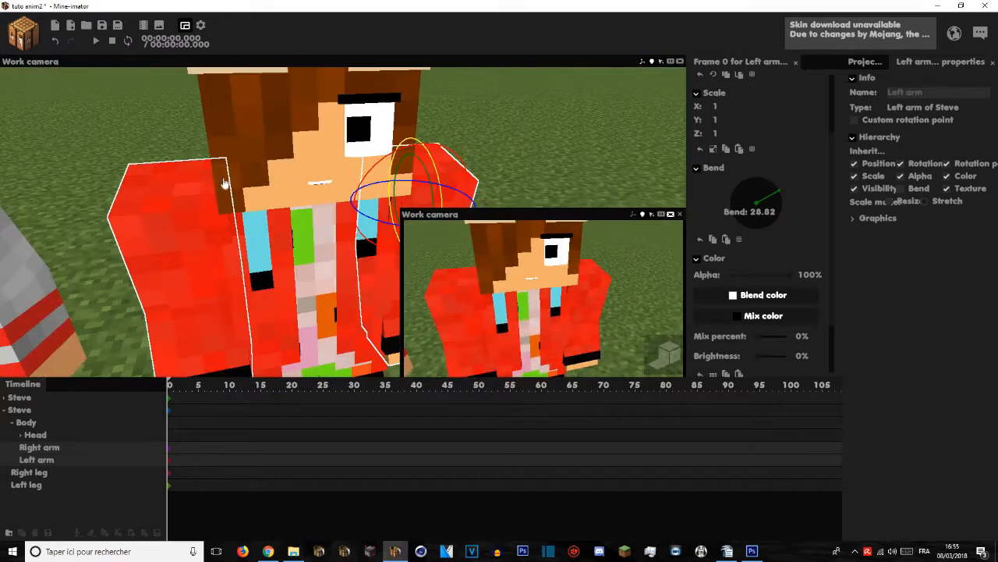
# Step: Rotate the right arm forward and the left arm backward, angling both away from the torso
pyautogui.click(203, 195)
pyautogui.click(205, 197)
pyautogui.click(226, 201)
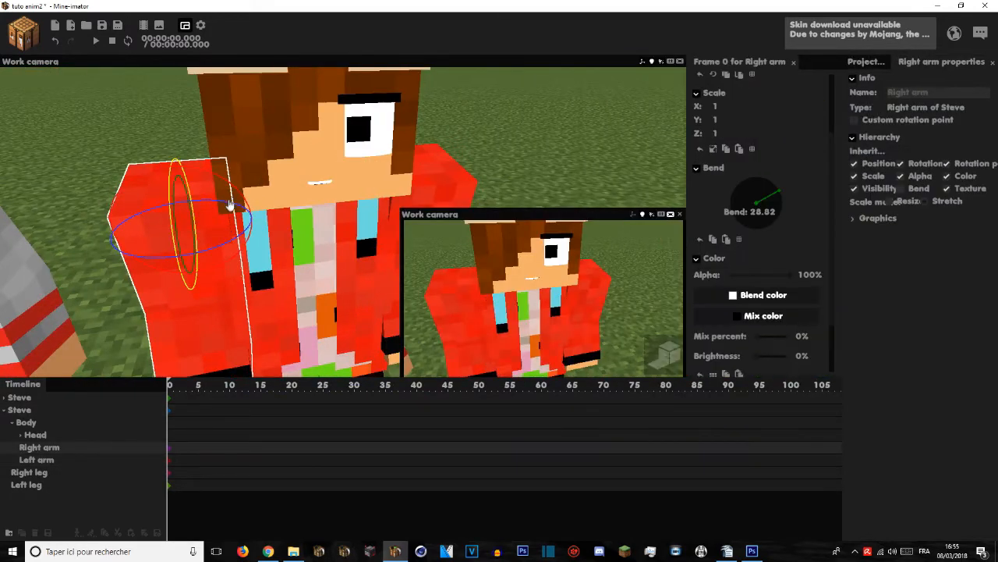
pyautogui.moveTo(226, 199); pyautogui.dragTo(195, 211, button='right')
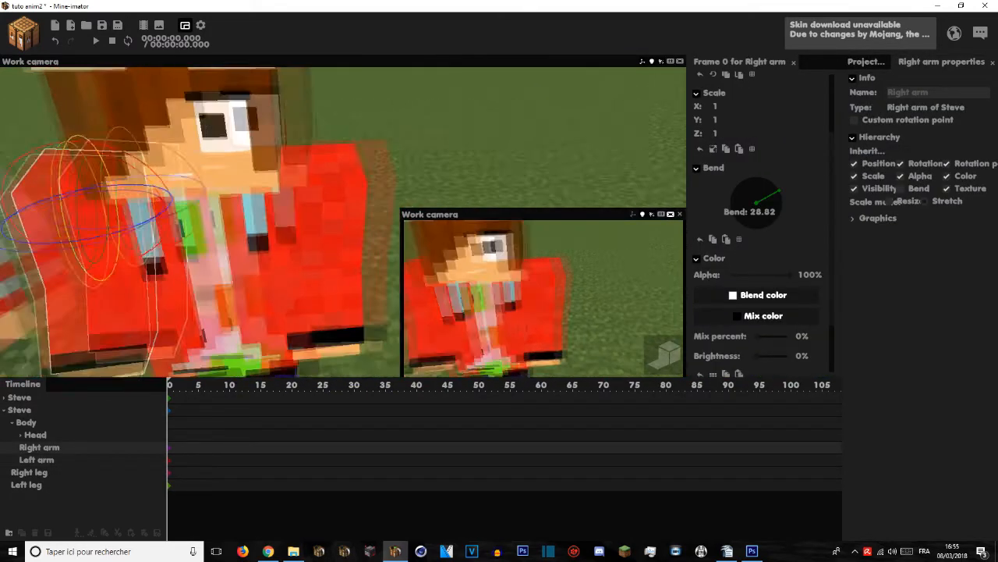
pyautogui.click(373, 175)
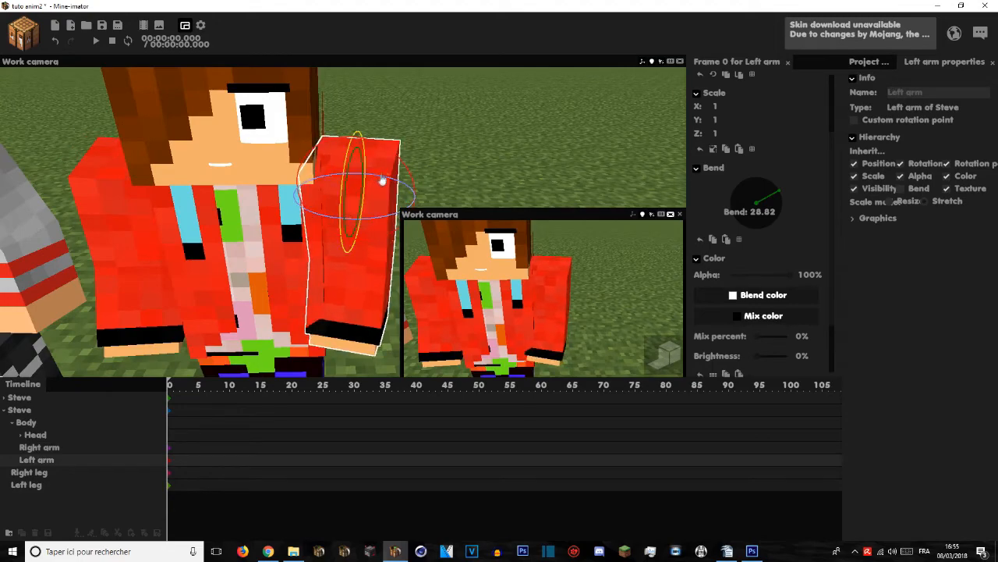
pyautogui.moveTo(372, 157); pyautogui.dragTo(349, 160, button='right')
pyautogui.click(349, 160)
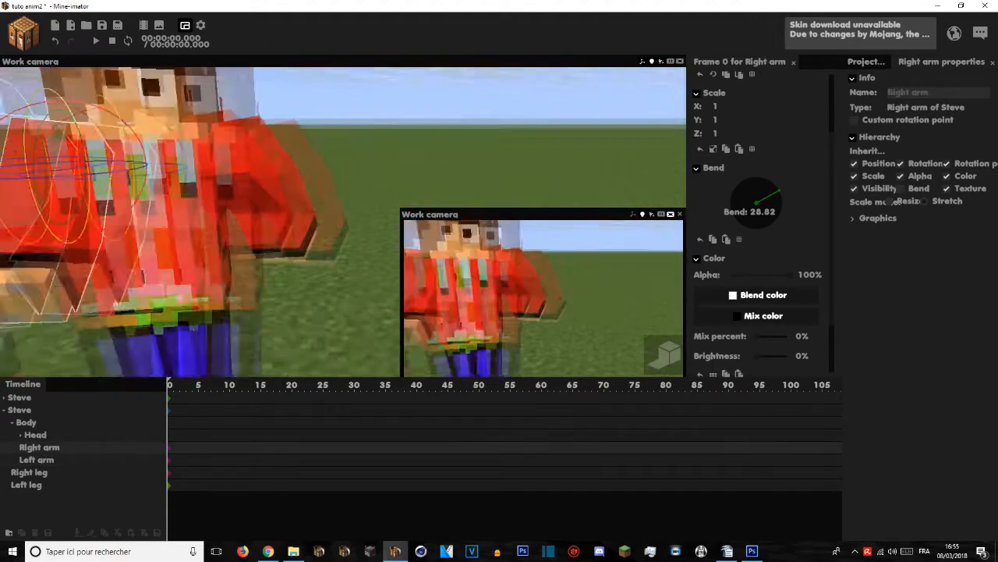
# Step: Bend the character's body by about 6 degrees and tilt it slightly to suit the walking pose
pyautogui.moveTo(318, 243); pyautogui.dragTo(325, 267, button='right')
pyautogui.click(297, 278)
pyautogui.moveTo(292, 297); pyautogui.dragTo(309, 254)
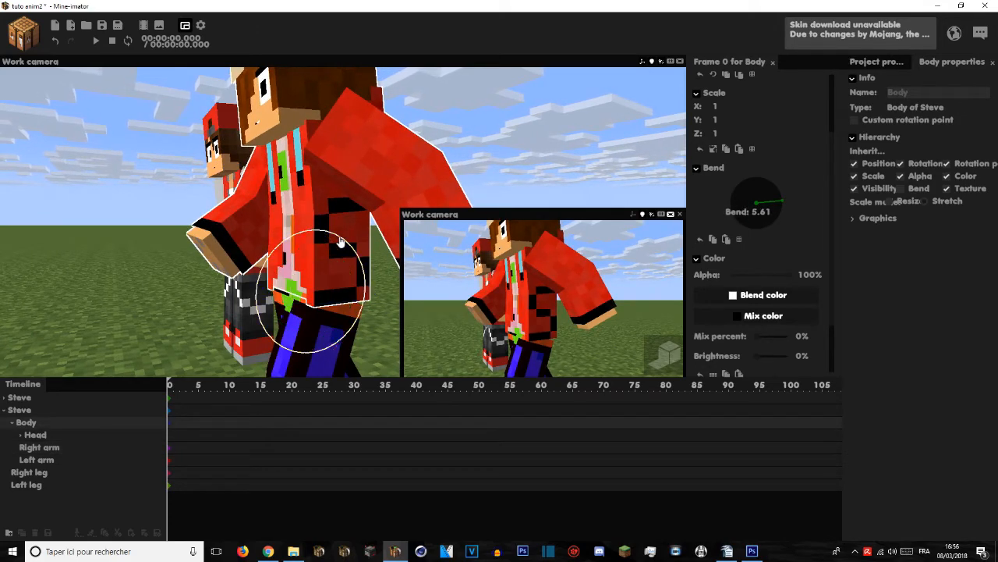
pyautogui.scroll(8, 309, 223)
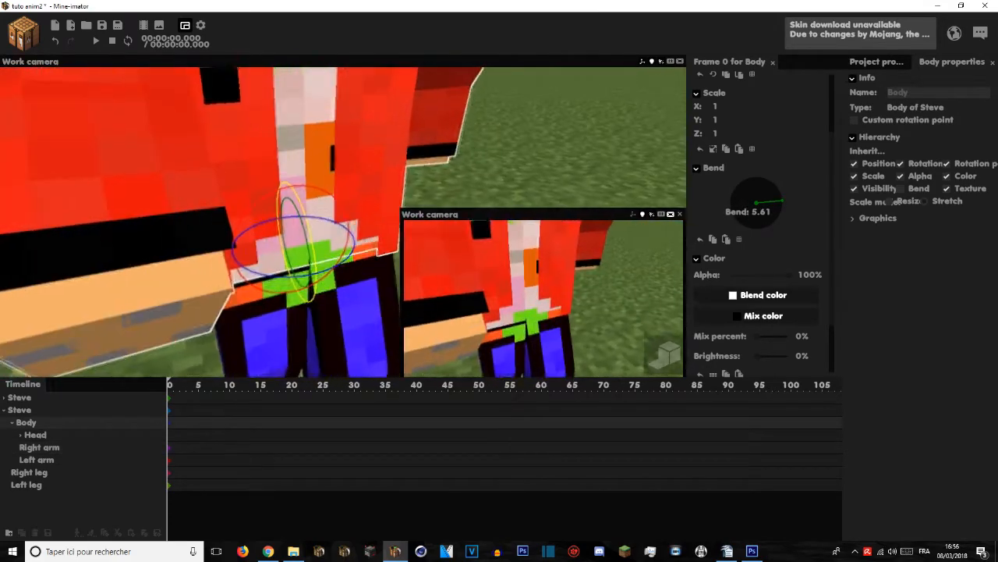
pyautogui.moveTo(330, 232); pyautogui.dragTo(334, 261, button='right')
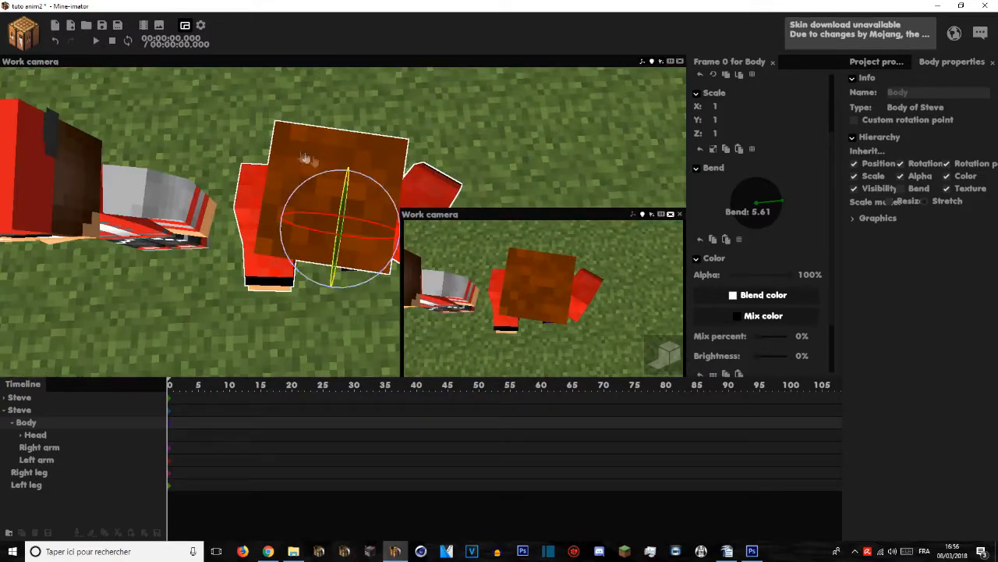
# Step: Turn the character's head to match the walking pose and preview the animation playback from frame 0
pyautogui.click(328, 160)
pyautogui.moveTo(366, 168); pyautogui.dragTo(362, 159)
pyautogui.moveTo(232, 123); pyautogui.dragTo(232, 115)
pyautogui.press('space')
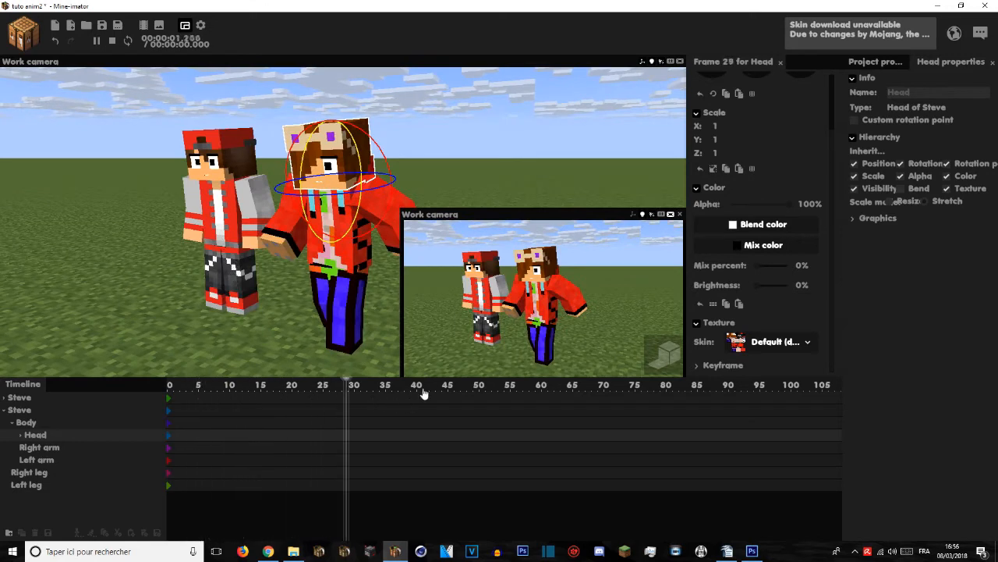
pyautogui.press('space')
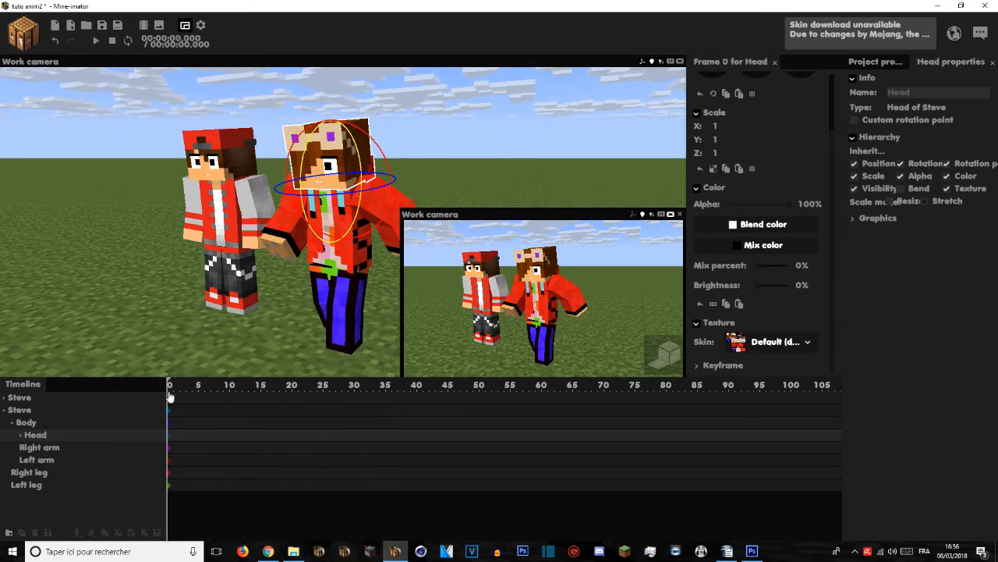
# Step: Rotate the right and left legs at frame 10 to swap their positions for the opposite stride of the walk
pyautogui.click(229, 390)
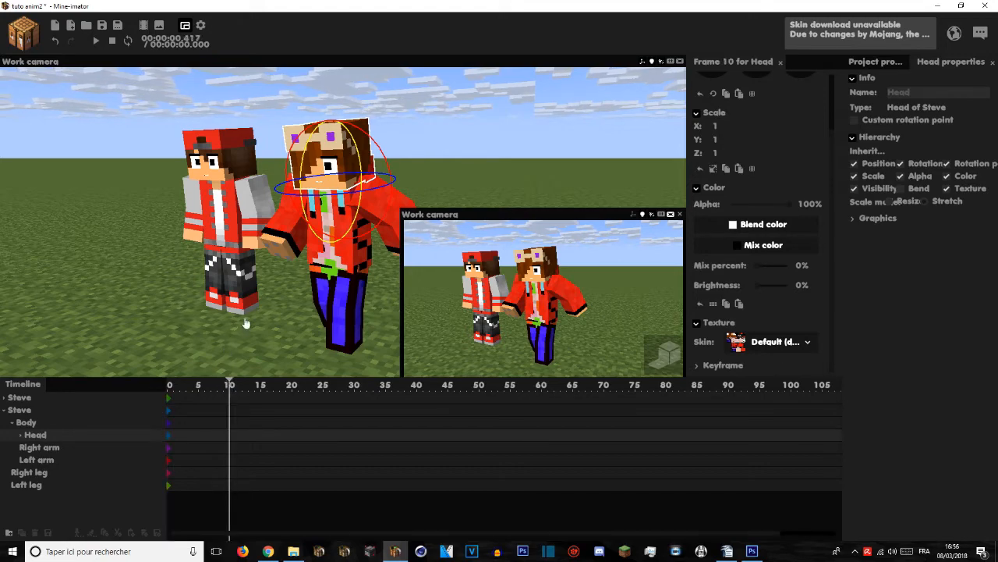
pyautogui.moveTo(289, 296); pyautogui.dragTo(299, 273, button='right')
pyautogui.click(299, 272)
pyautogui.moveTo(316, 187)
pyautogui.mouseDown()
pyautogui.moveTo(265, 204)
pyautogui.moveTo(316, 187)
pyautogui.mouseUp()
pyautogui.click(270, 257)
pyautogui.moveTo(312, 257)
pyautogui.mouseDown(button='right')
pyautogui.moveTo(325, 273)
pyautogui.moveTo(325, 300)
pyautogui.mouseUp(button='right')
pyautogui.click(325, 300)
pyautogui.moveTo(325, 301); pyautogui.dragTo(300, 280)
# Step: Swing the right and left arms to their opposite positions at frame 10 to counter the leg stride
pyautogui.moveTo(301, 281); pyautogui.dragTo(226, 249, button='right')
pyautogui.click(226, 249)
pyautogui.moveTo(210, 211); pyautogui.dragTo(234, 242)
pyautogui.click(312, 249)
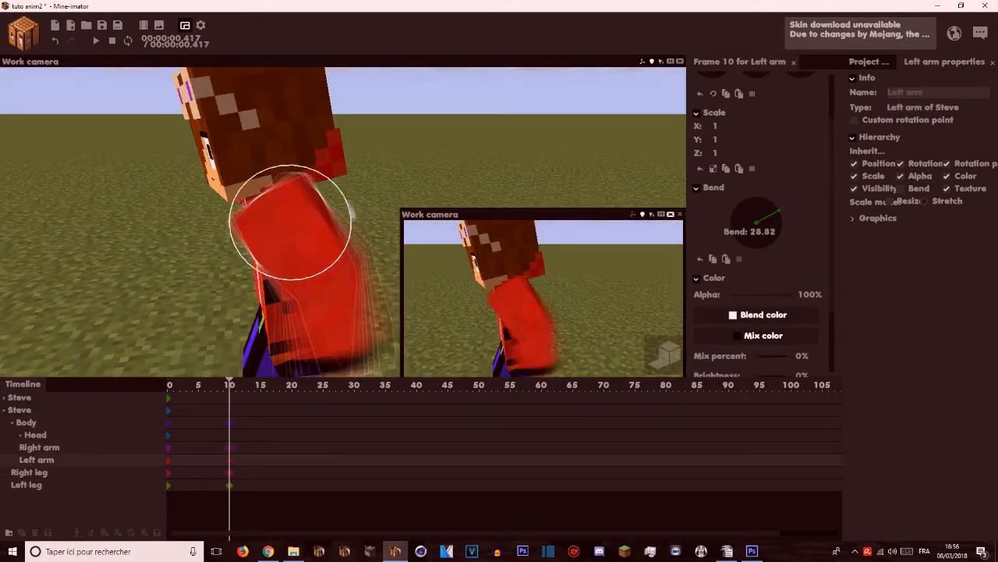
pyautogui.moveTo(343, 234); pyautogui.dragTo(312, 273)
pyautogui.moveTo(312, 273); pyautogui.dragTo(344, 296, button='right')
# Step: Turn the character's head at frame 10 to match the second walking pose and preview the animation from frame 0
pyautogui.click(341, 207)
pyautogui.moveTo(340, 207); pyautogui.dragTo(312, 249, button='right')
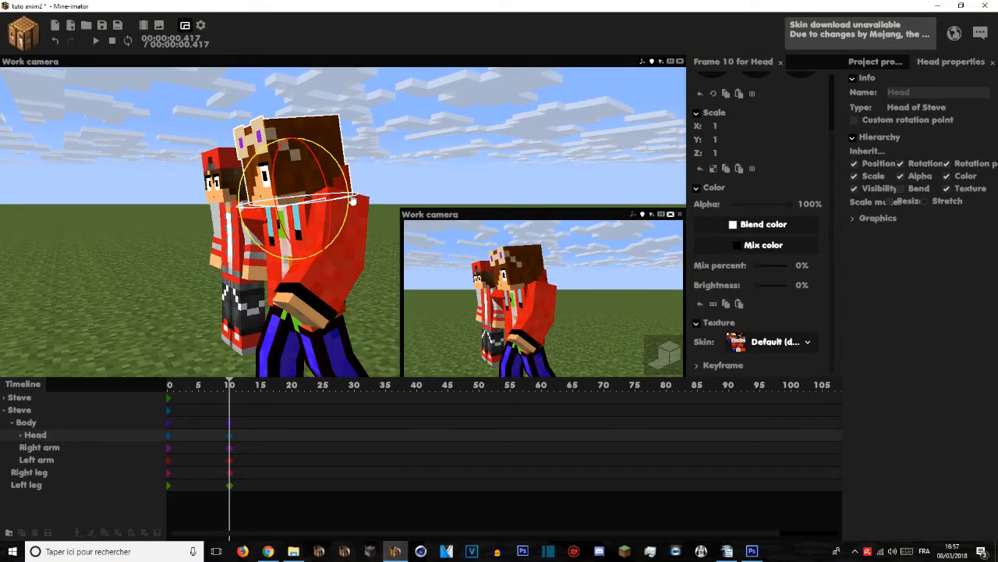
pyautogui.moveTo(195, 295); pyautogui.dragTo(215, 305)
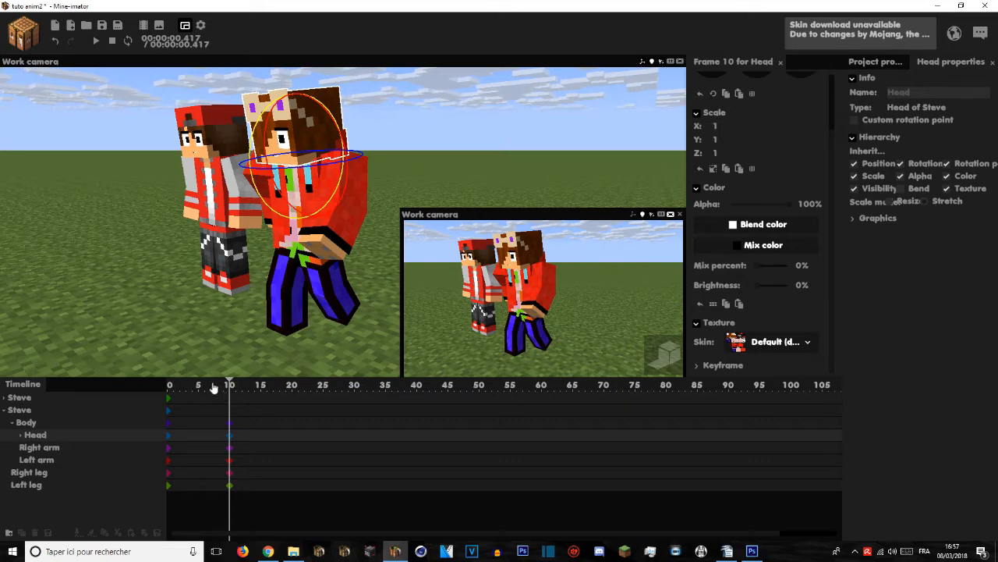
pyautogui.moveTo(220, 387); pyautogui.dragTo(101, 382)
pyautogui.press('space')
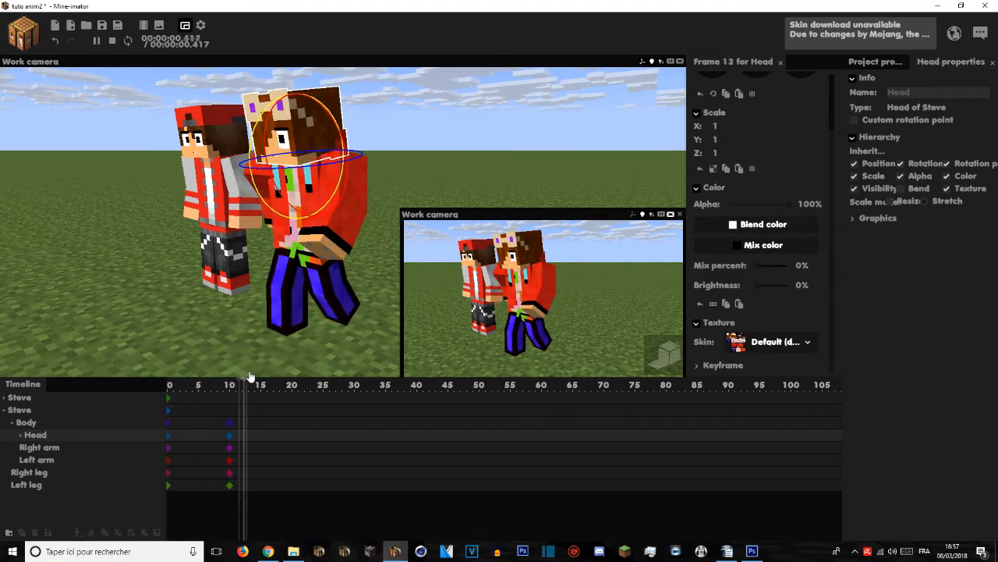
pyautogui.press('space')
# Step: Copy all body-part keyframes at frames 0 and 10 and paste them every 20 frames, starting at frames 20, 40, 60 and 80
pyautogui.moveTo(244, 418); pyautogui.dragTo(163, 492)
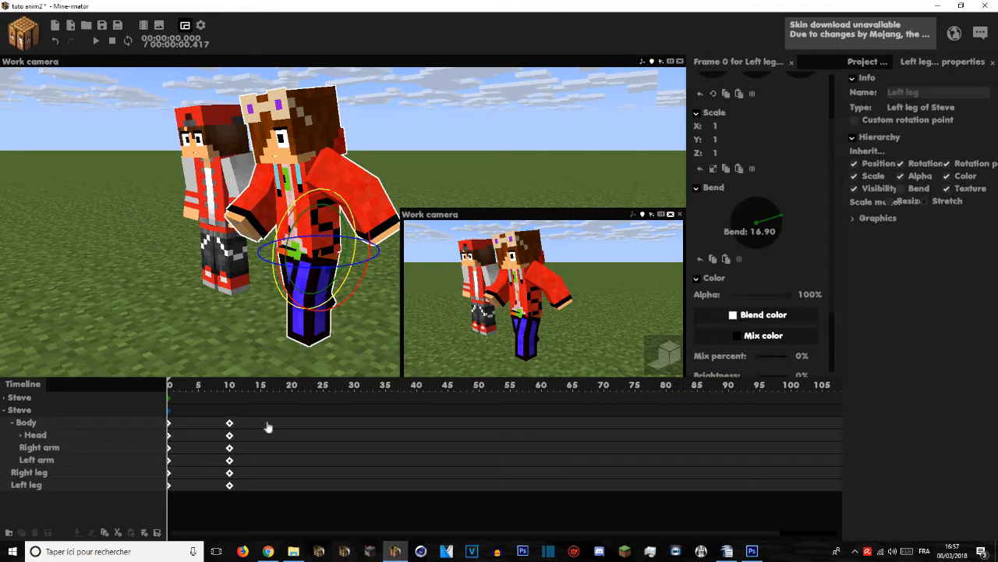
pyautogui.click(273, 427)
pyautogui.hotkey('ctrl', 'v')
pyautogui.hotkey('ctrl', 'v')
pyautogui.hotkey('ctrl', 'v')
pyautogui.hotkey('ctrl', 'v')
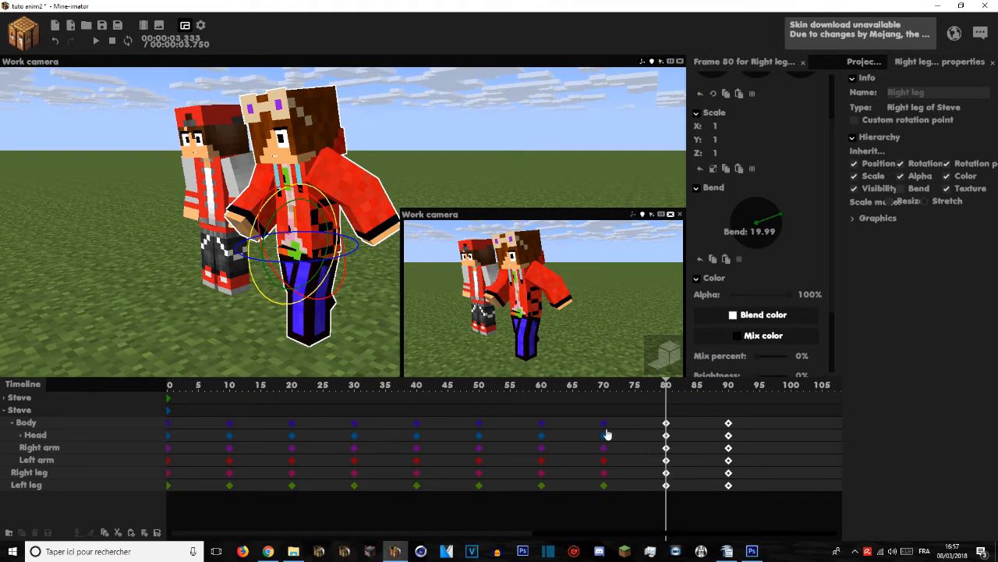
# Step: Play back the repeated walk cycle and save the project
pyautogui.click(306, 422)
pyautogui.press('space')
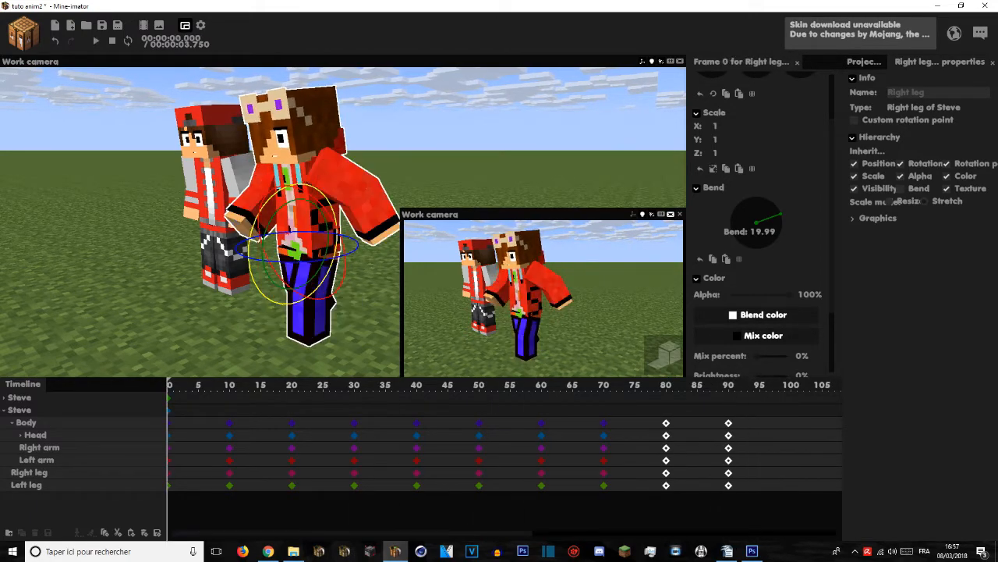
pyautogui.click(101, 25)
# Step: Bend the right leg of the walking character to about 88 degrees at frame 5
pyautogui.scroll(5, 161, 314)
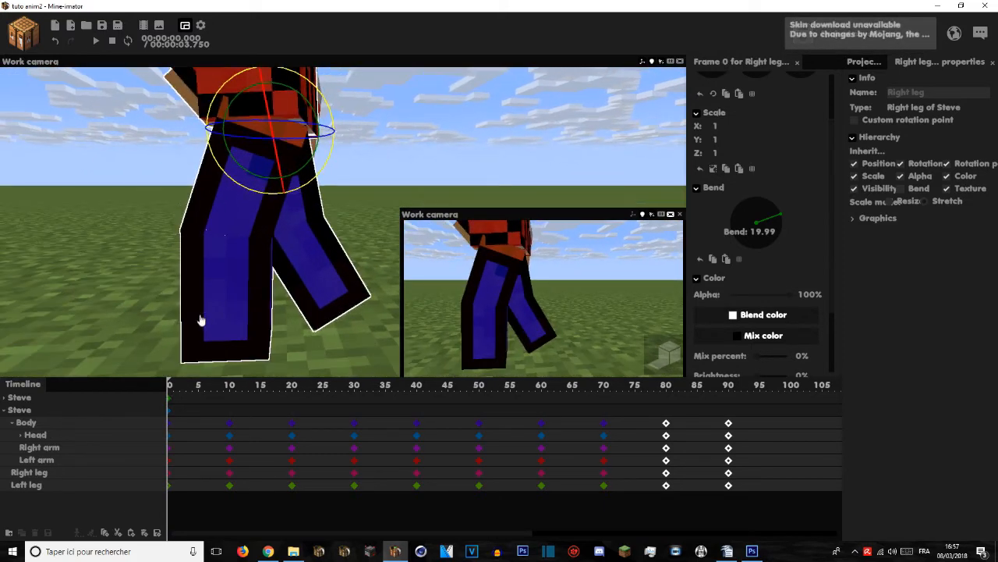
pyautogui.moveTo(274, 323); pyautogui.dragTo(274, 314, button='right')
pyautogui.click(310, 259)
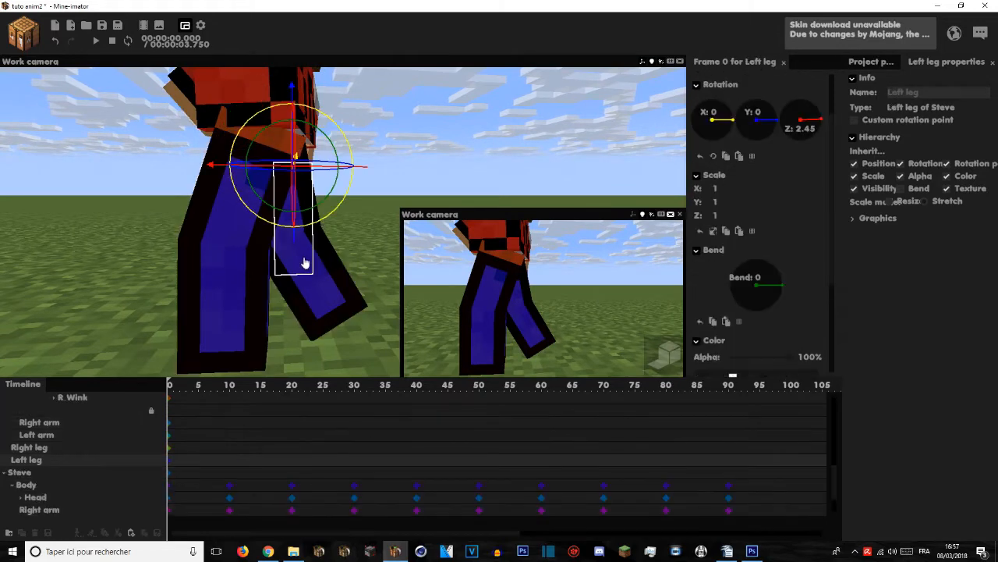
pyautogui.click(306, 263)
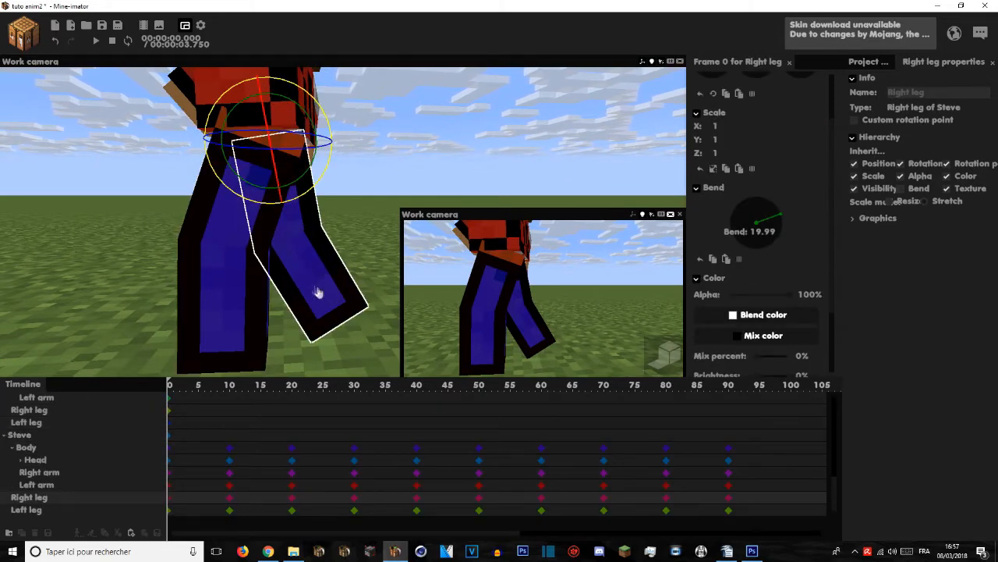
pyautogui.click(199, 390)
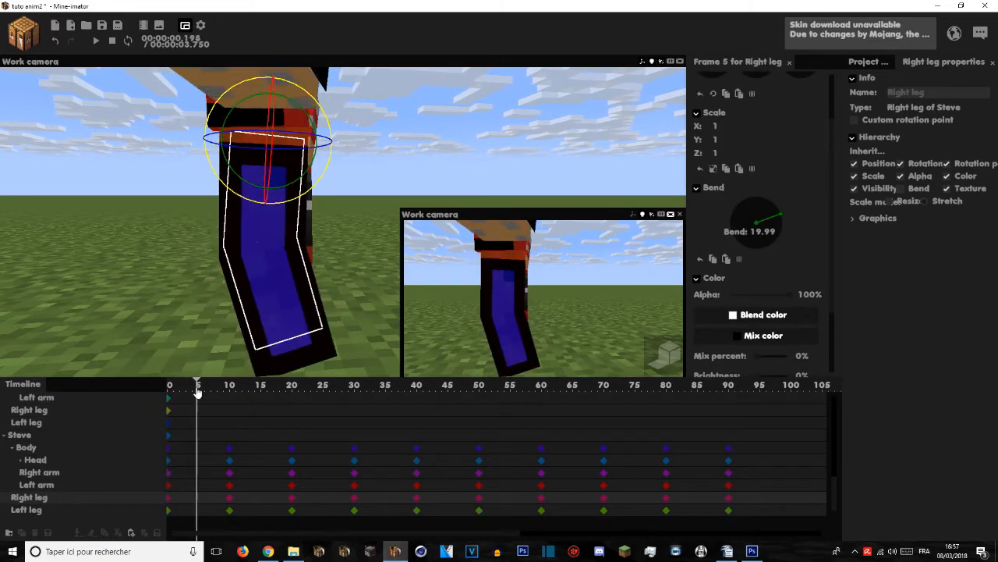
pyautogui.moveTo(307, 173); pyautogui.dragTo(305, 156)
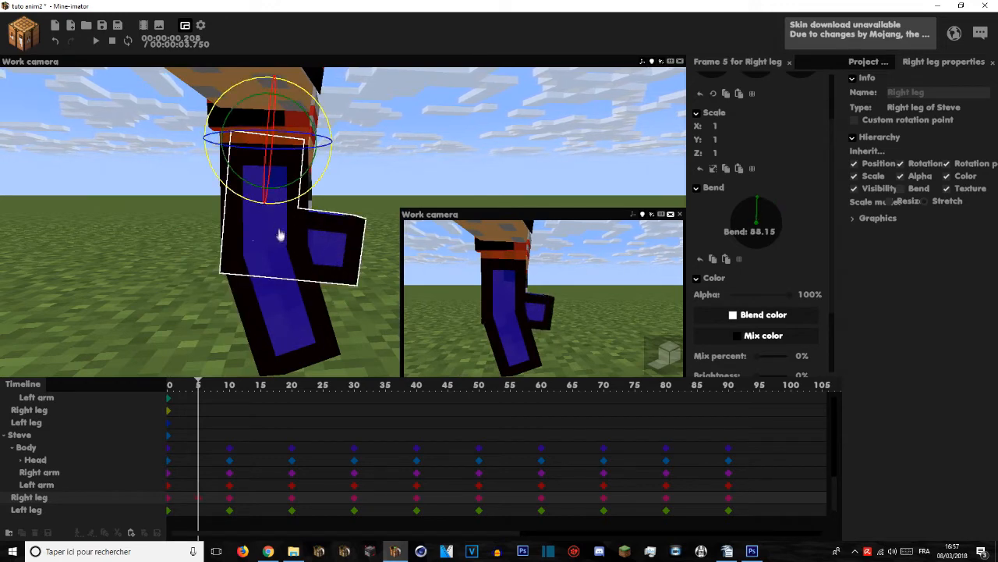
# Step: Bend the left leg of the walking character to about 86 degrees at frame 15
pyautogui.click(229, 388)
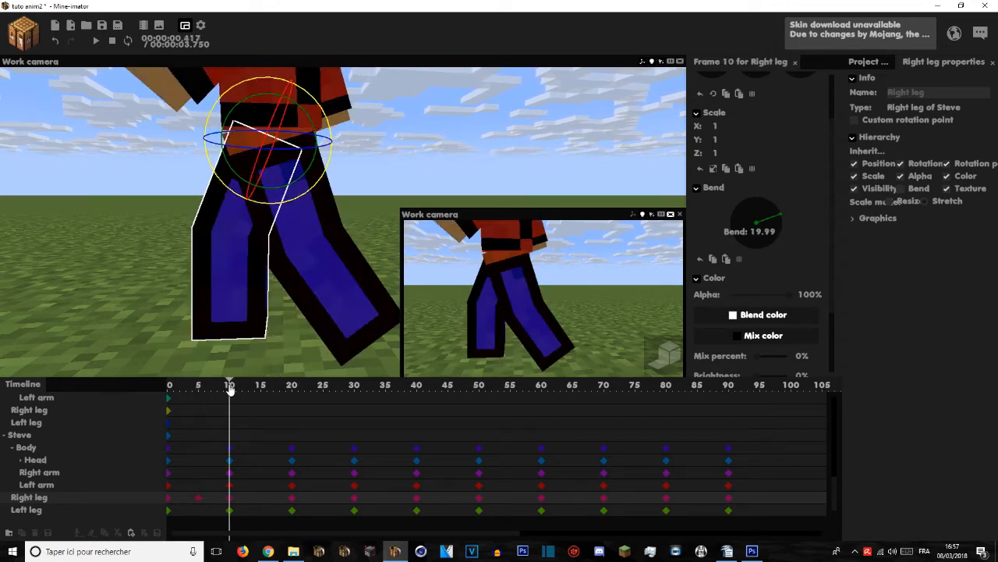
pyautogui.click(314, 296)
pyautogui.moveTo(229, 390); pyautogui.dragTo(260, 390)
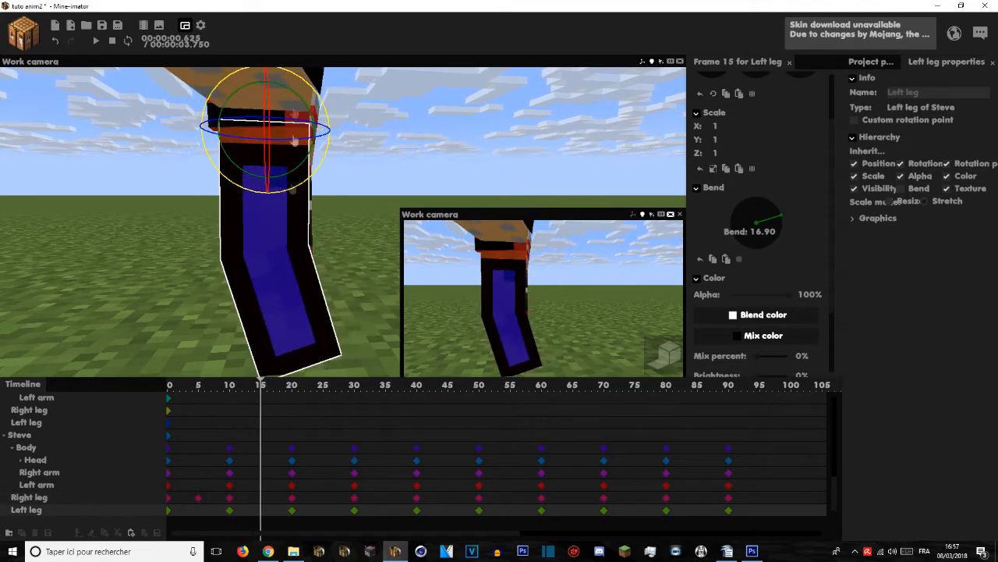
pyautogui.moveTo(295, 140); pyautogui.dragTo(309, 124)
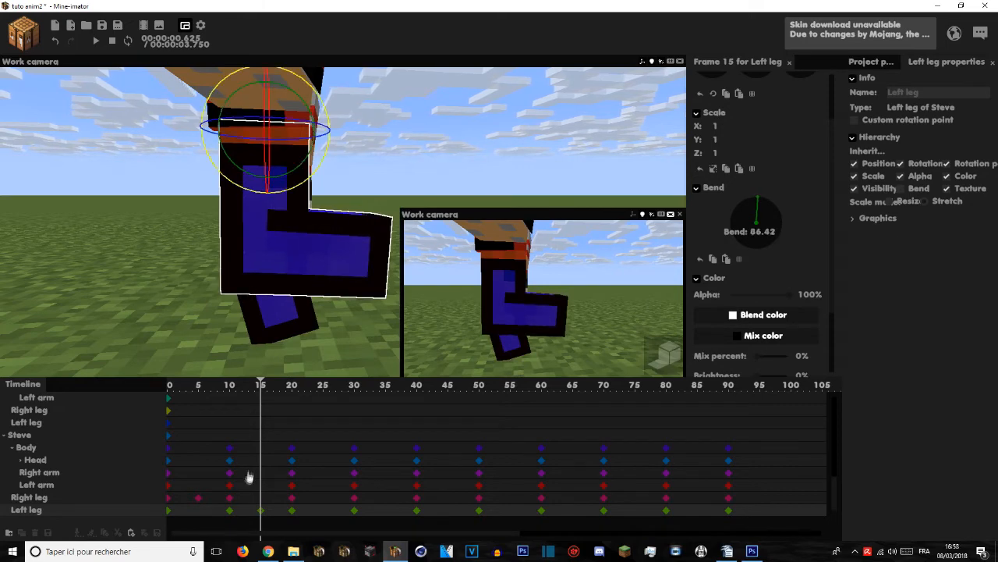
# Step: Copy the frame 5 right-leg and frame 15 left-leg bends to frames 25, 45, 65 and 85, deleting the extra left-leg keyframe past frame 90
pyautogui.click(197, 499)
pyautogui.click(328, 498)
pyautogui.hotkey('ctrl', 'v')
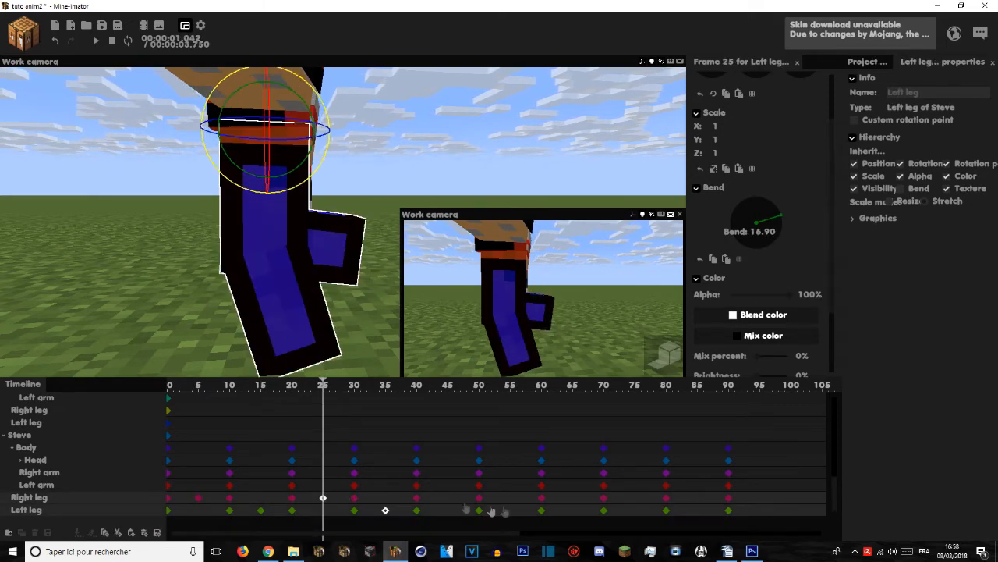
pyautogui.click(448, 502)
pyautogui.hotkey('ctrl', 'v')
pyautogui.click(573, 501)
pyautogui.hotkey('ctrl', 'v')
pyautogui.click(698, 500)
pyautogui.hotkey('ctrl', 'v')
pyautogui.click(758, 511)
pyautogui.press('Delete')
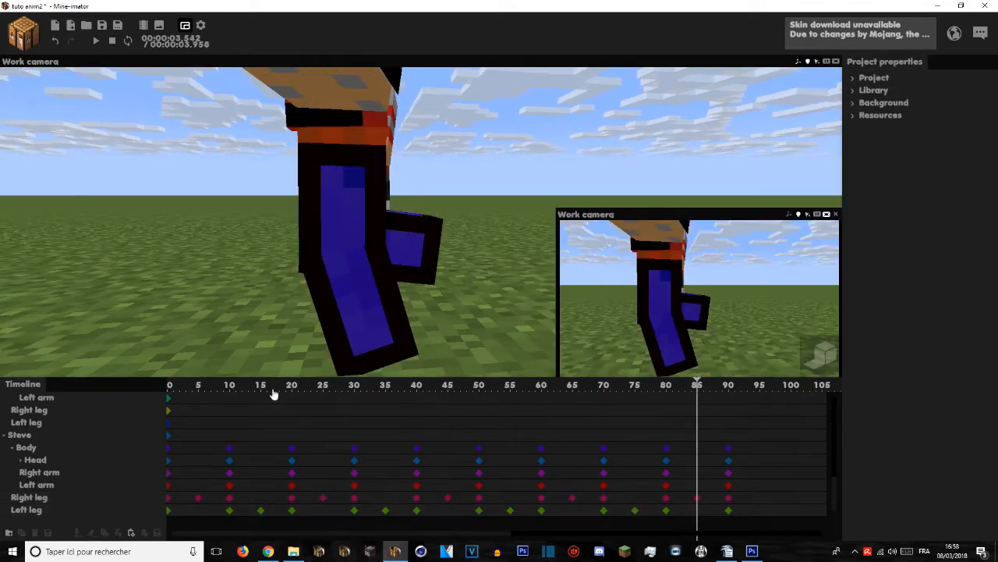
# Step: Preview the walk with the added knee bends and save the project
pyautogui.moveTo(149, 271); pyautogui.dragTo(261, 279)
pyautogui.press('space')
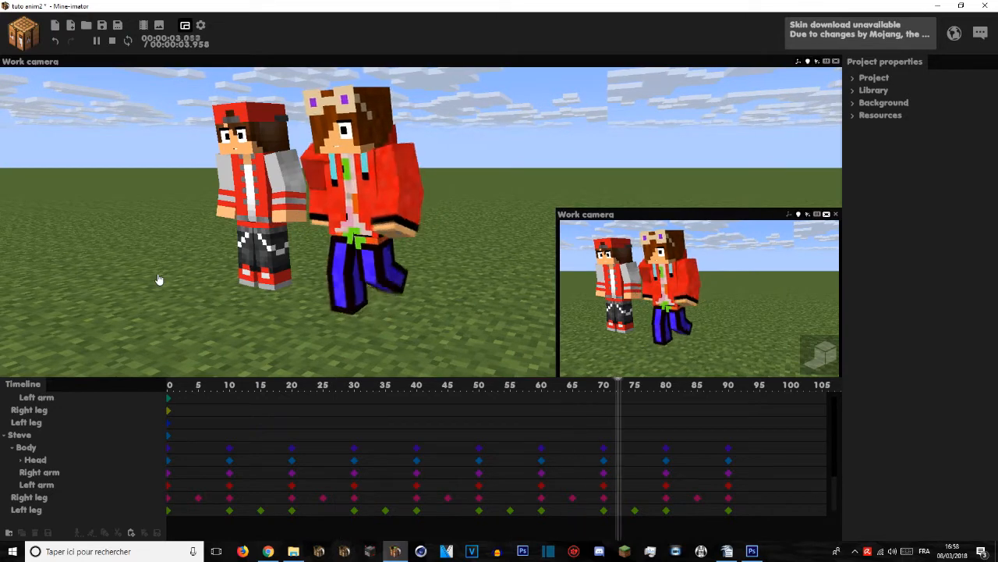
pyautogui.hotkey('ctrl', 's')
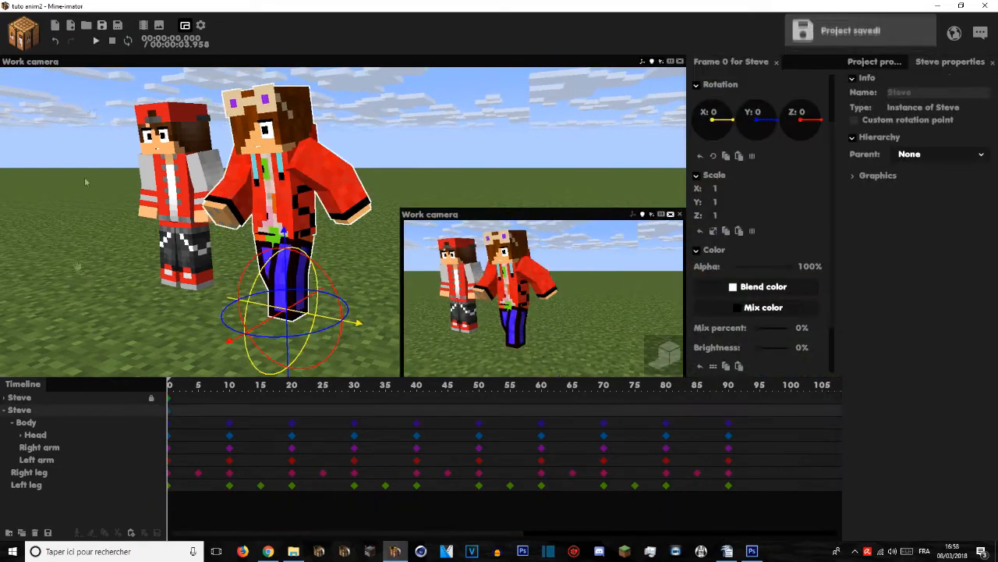
# Step: Move the whole walking character forward at frame 90 and preview its travel along the ground
pyautogui.click(5, 411)
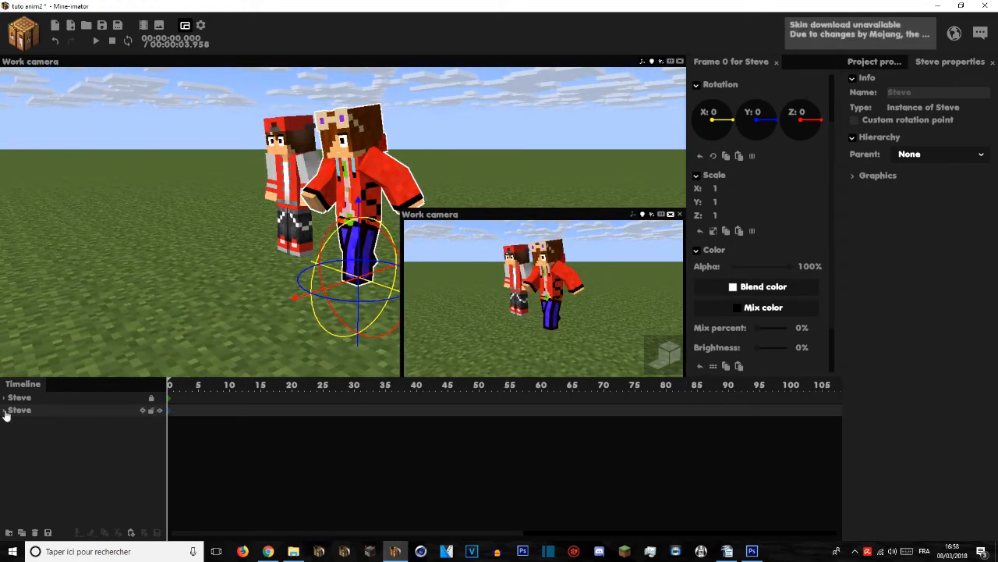
pyautogui.click(6, 411)
pyautogui.click(730, 413)
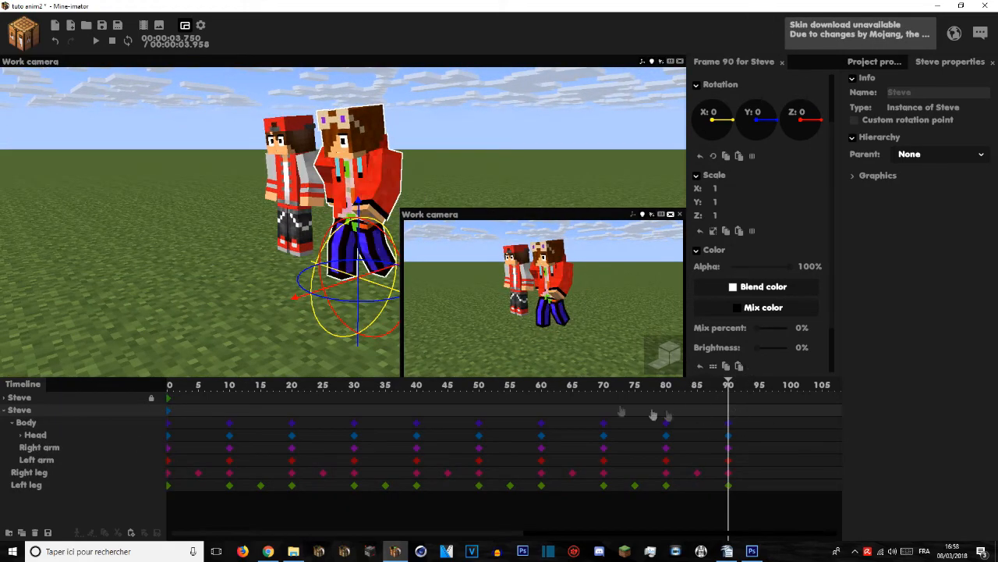
pyautogui.moveTo(214, 302); pyautogui.dragTo(231, 309, button='right')
pyautogui.press('space')
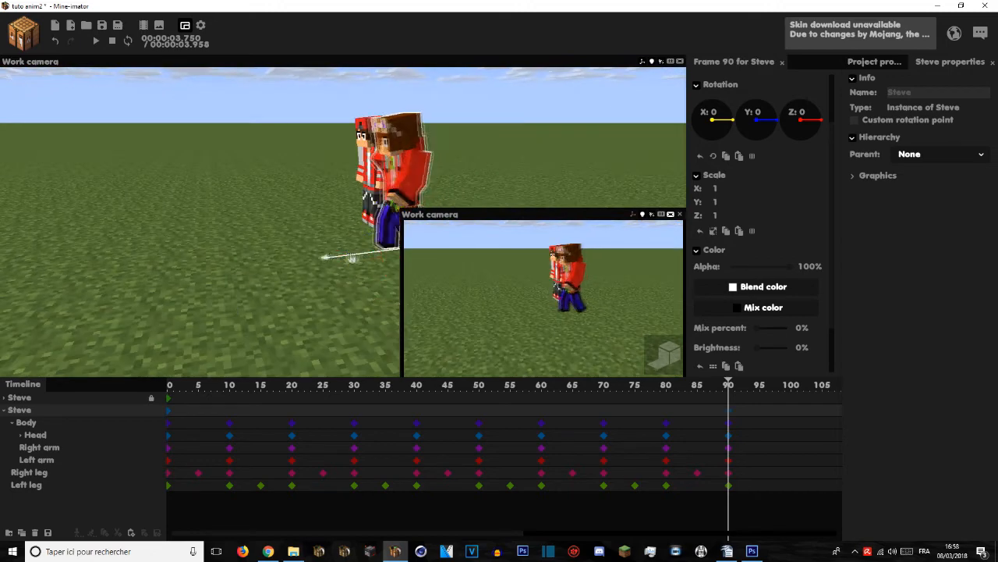
pyautogui.moveTo(253, 312); pyautogui.dragTo(256, 294)
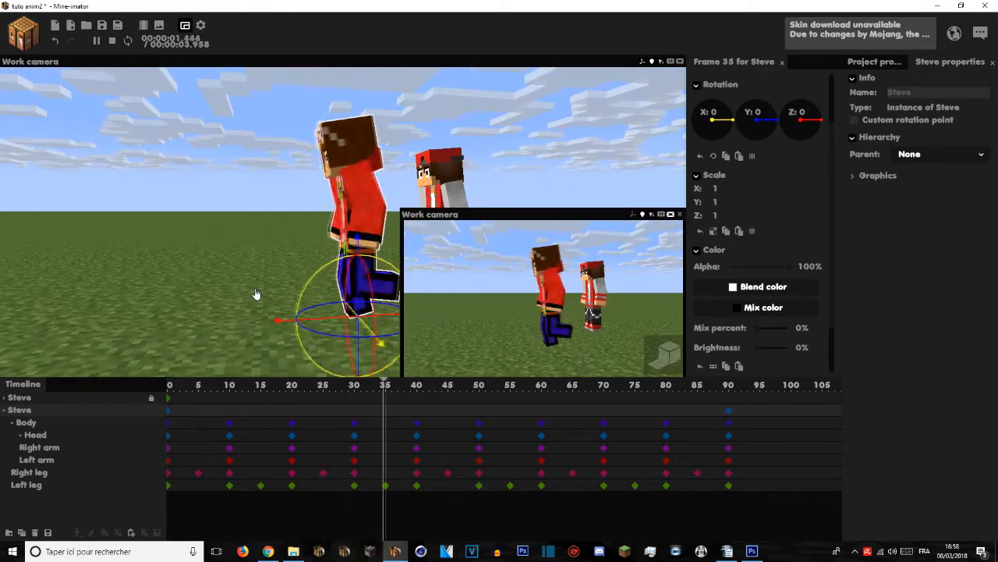
# Step: Adjust the walking character's forward distance at frame 90, moving it well past the standing character, and play back the walk from frame 0
pyautogui.press('Return')
pyautogui.click(730, 412)
pyautogui.moveTo(155, 335); pyautogui.dragTo(503, 391)
pyautogui.moveTo(249, 389); pyautogui.dragTo(89, 379)
pyautogui.moveTo(187, 312); pyautogui.dragTo(214, 325, button='right')
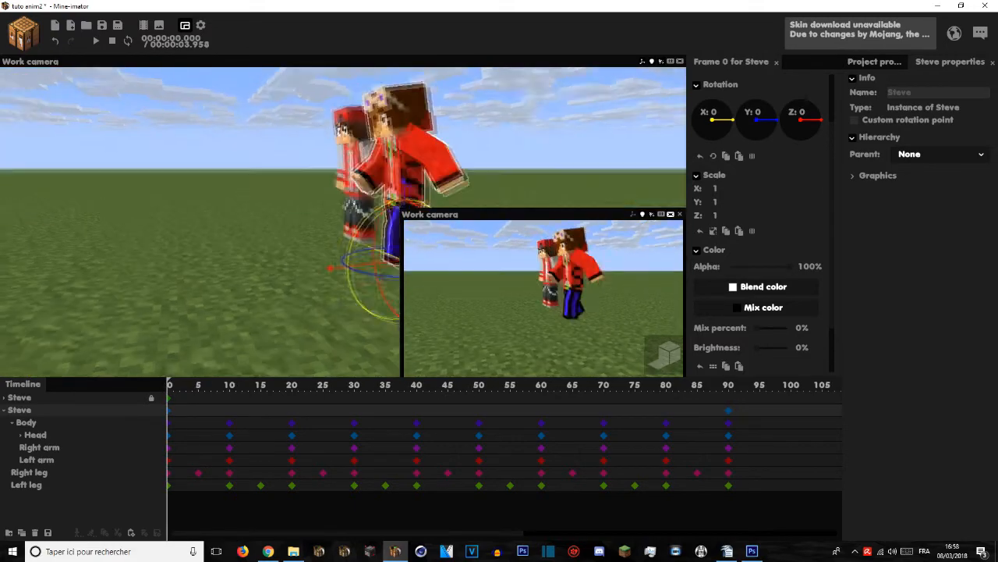
pyautogui.click(729, 419)
pyautogui.moveTo(343, 308); pyautogui.dragTo(253, 314)
pyautogui.moveTo(363, 255); pyautogui.dragTo(107, 260)
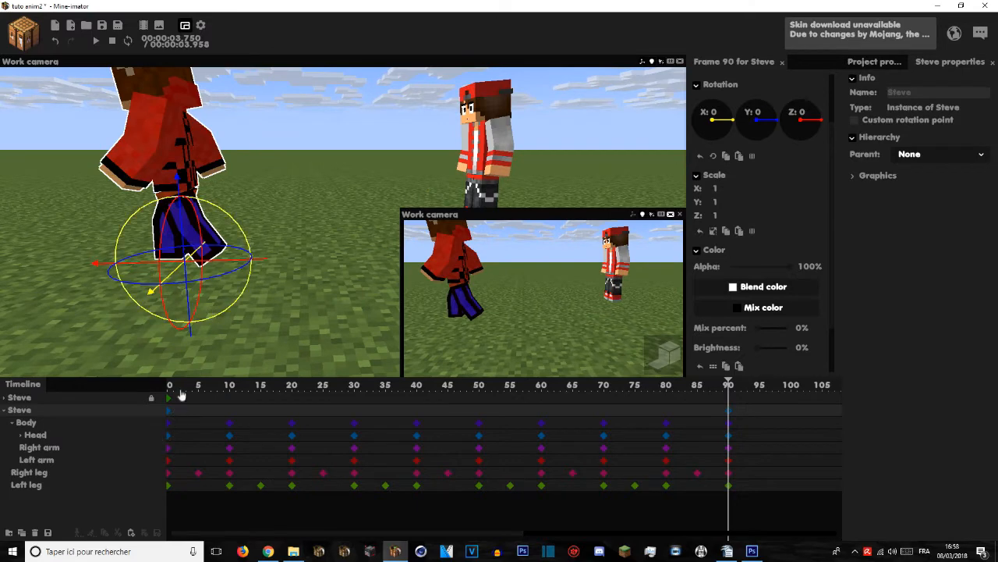
pyautogui.press('space')
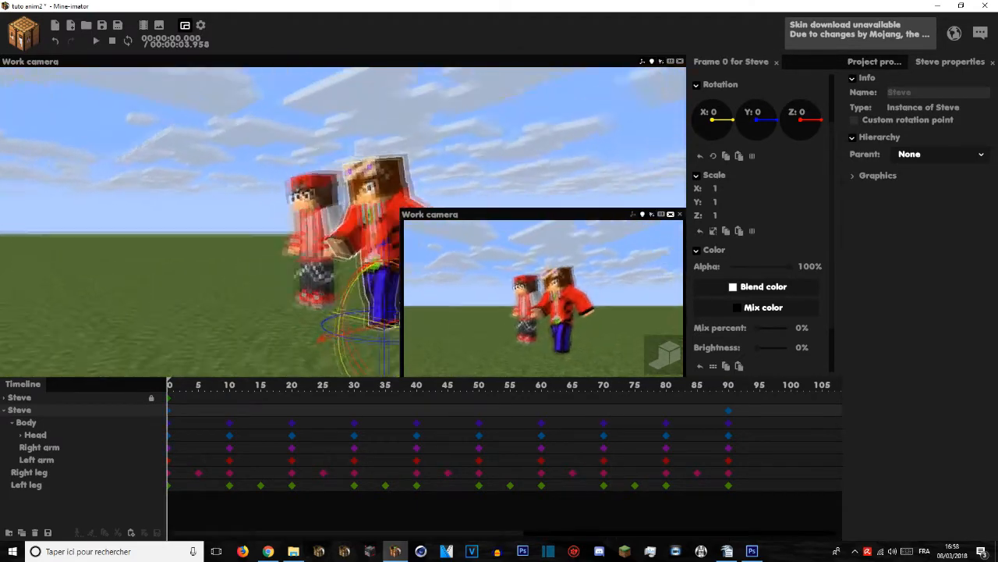
pyautogui.press('space')
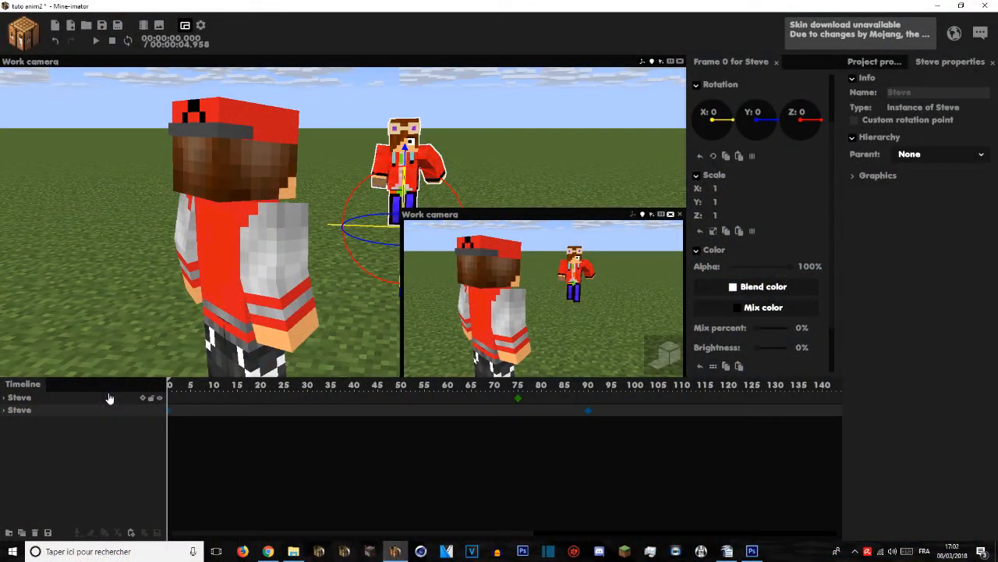
# Step: Save the project and play back the scene of both characters from frame 0
pyautogui.click(101, 25)
pyautogui.press('space')
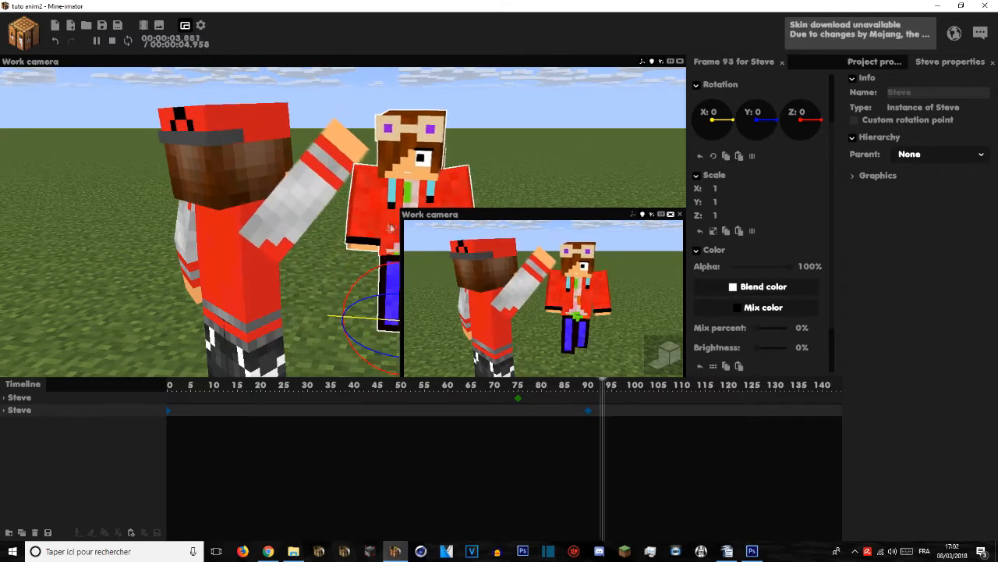
pyautogui.press('space')
pyautogui.moveTo(540, 398); pyautogui.dragTo(169, 396)
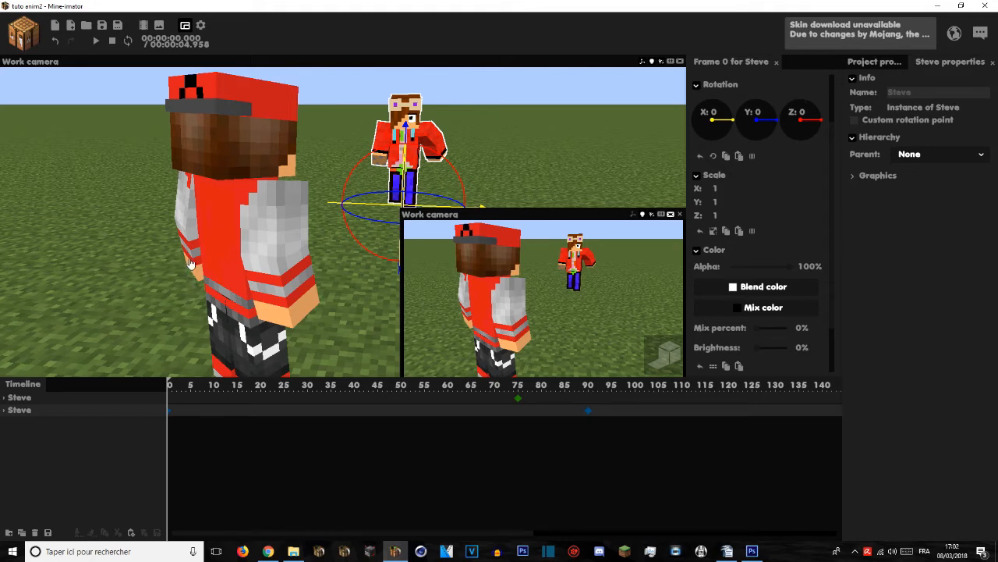
pyautogui.click(102, 25)
pyautogui.press('space')
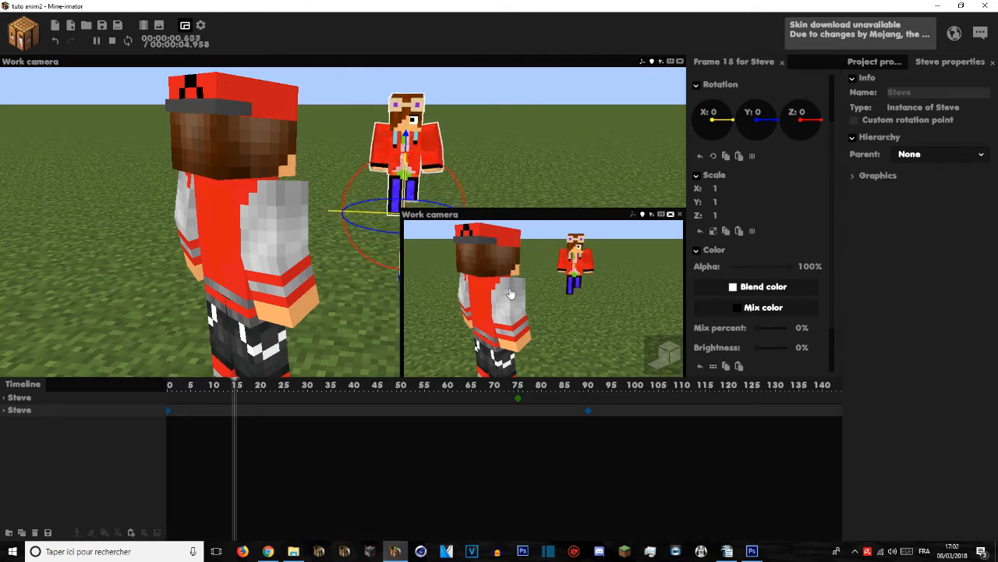
pyautogui.press('space')
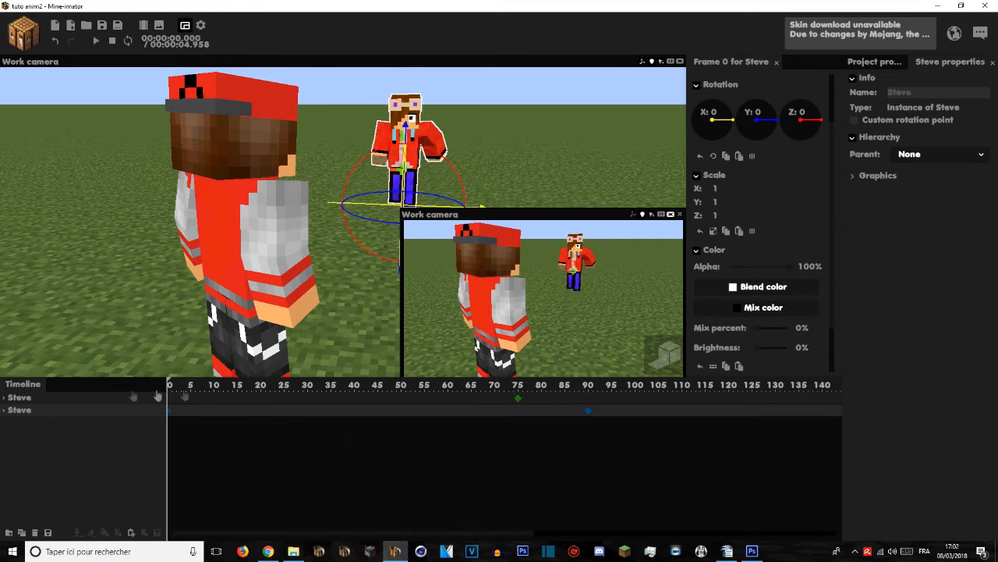
# Step: Copy the standing red-capped character's body-part keyframes at frame 75 and paste them at frame 0
pyautogui.click(14, 399)
pyautogui.click(4, 398)
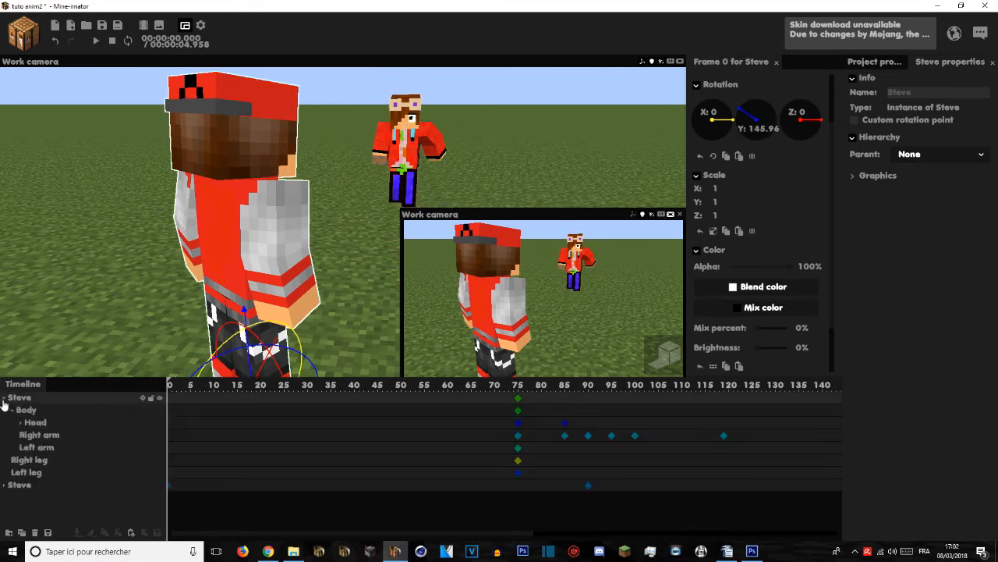
pyautogui.moveTo(179, 298); pyautogui.dragTo(362, 417, button='right')
pyautogui.moveTo(537, 411); pyautogui.dragTo(475, 476)
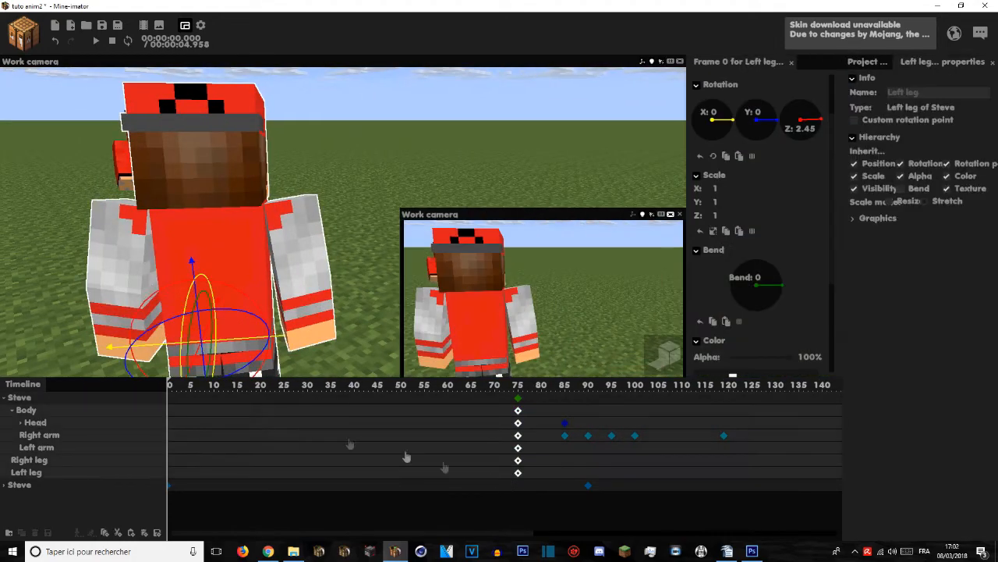
pyautogui.hotkey('ctrl', 'v')
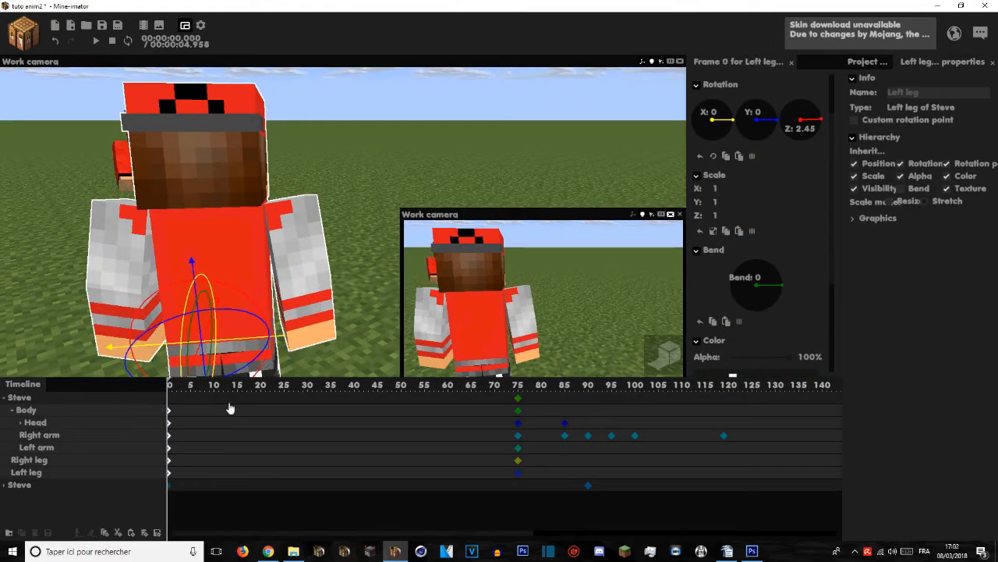
# Step: Rotate both arms of the red-capped character slightly outward at frame 20, setting the left arm's Z rotation to 14.88
pyautogui.moveTo(201, 242); pyautogui.dragTo(200, 236, button='right')
pyautogui.click(200, 236)
pyautogui.click(202, 261)
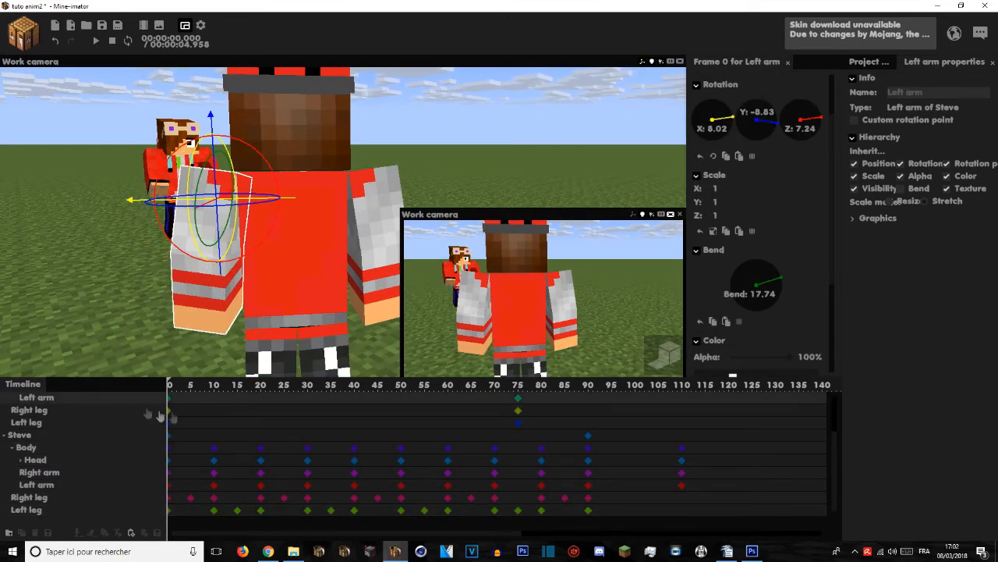
pyautogui.click(12, 436)
pyautogui.click(261, 395)
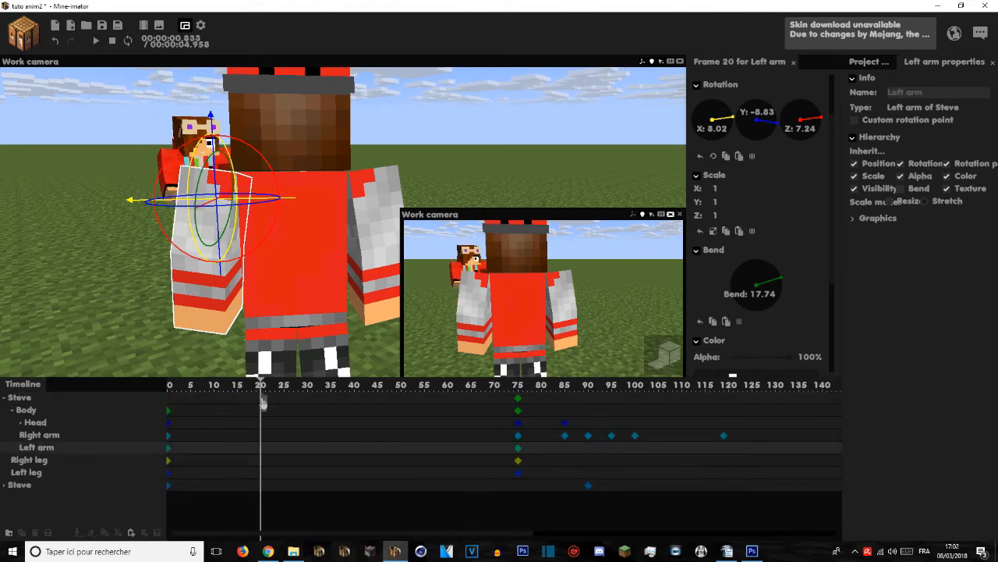
pyautogui.moveTo(276, 186); pyautogui.dragTo(283, 261)
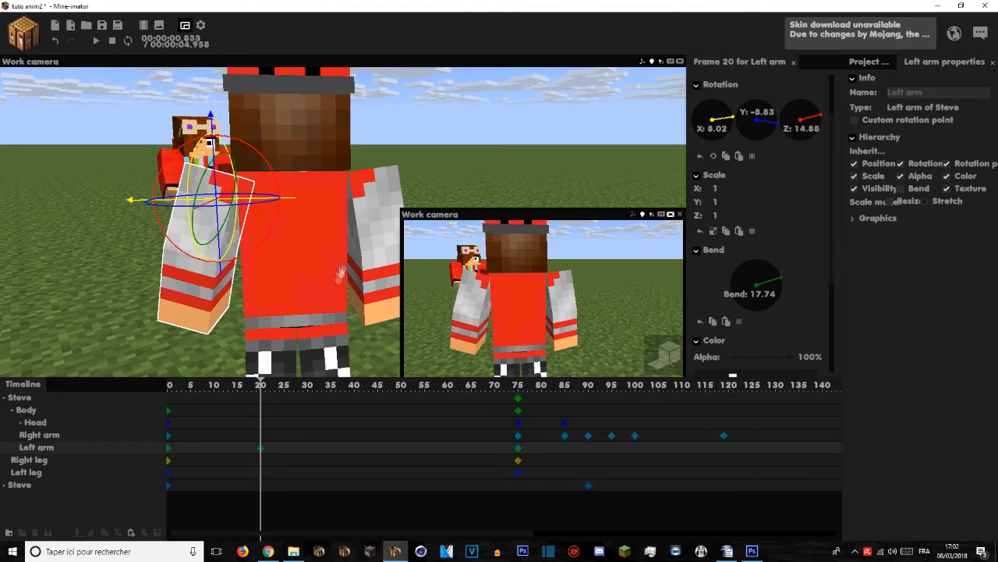
pyautogui.click(374, 248)
pyautogui.moveTo(373, 248); pyautogui.dragTo(311, 257, button='middle')
pyautogui.moveTo(346, 193)
pyautogui.mouseDown()
pyautogui.moveTo(351, 182)
pyautogui.moveTo(343, 199)
pyautogui.mouseUp()
# Step: Copy the red-capped character's arm keyframes from frames 0 and 20 to frames 40 and 60, and play back the arm movement
pyautogui.moveTo(261, 395); pyautogui.dragTo(84, 395)
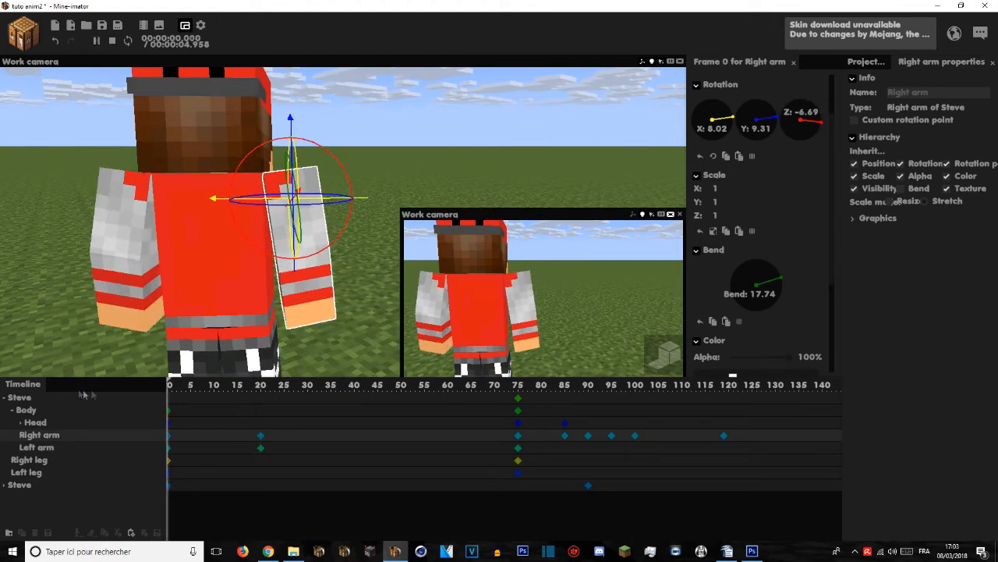
pyautogui.moveTo(263, 445); pyautogui.dragTo(354, 435)
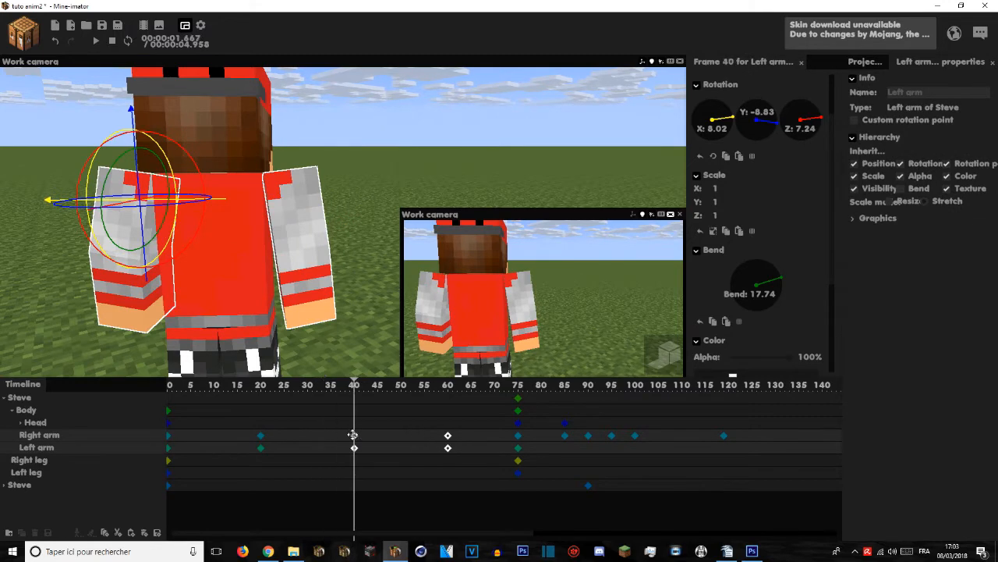
pyautogui.press('space')
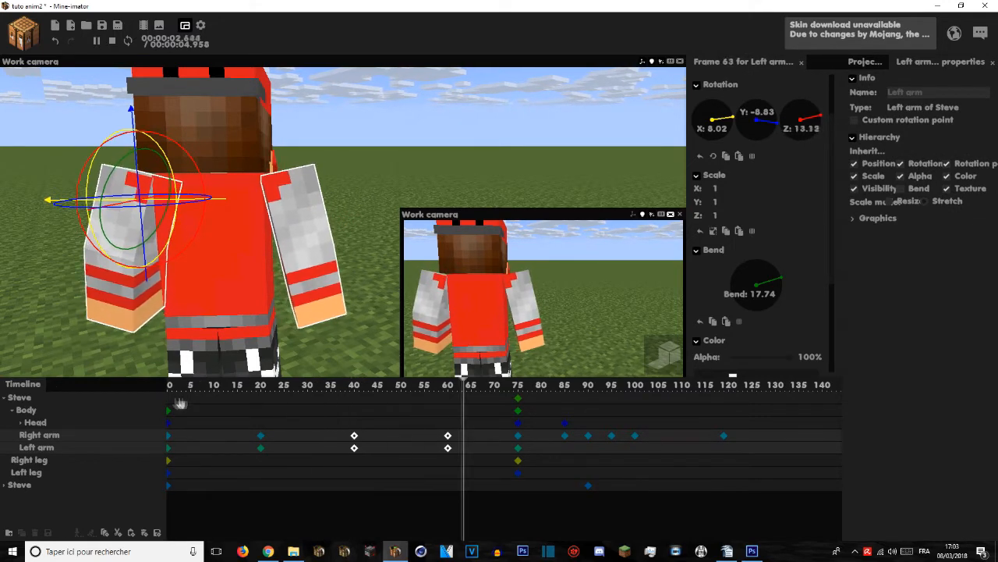
pyautogui.press('space')
# Step: Turn the red-capped character's head to Z -4.83 at frame 20 and add another head keyframe at frame 44
pyautogui.moveTo(213, 272); pyautogui.dragTo(234, 273)
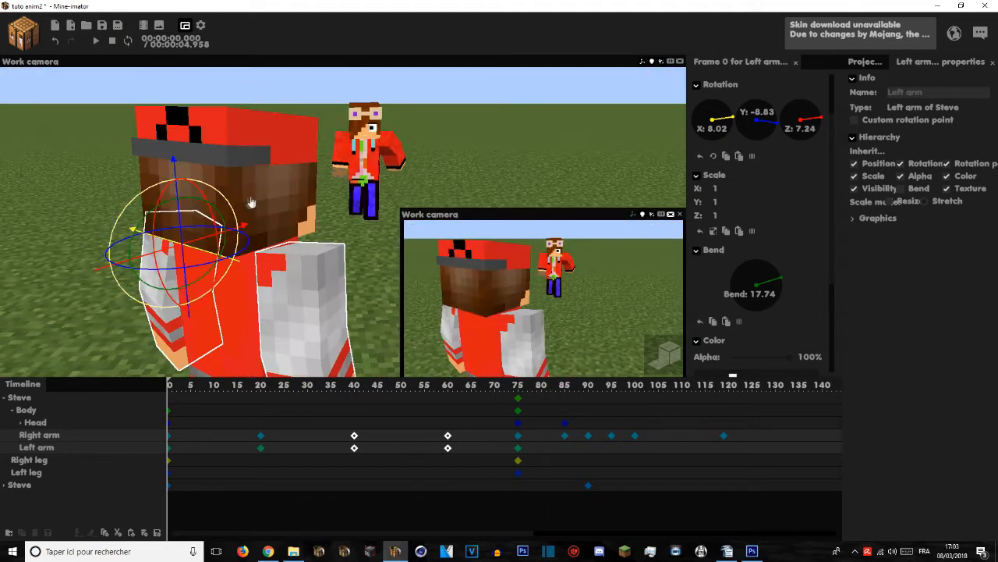
pyautogui.click(254, 211)
pyautogui.click(263, 388)
pyautogui.moveTo(276, 205); pyautogui.dragTo(266, 203)
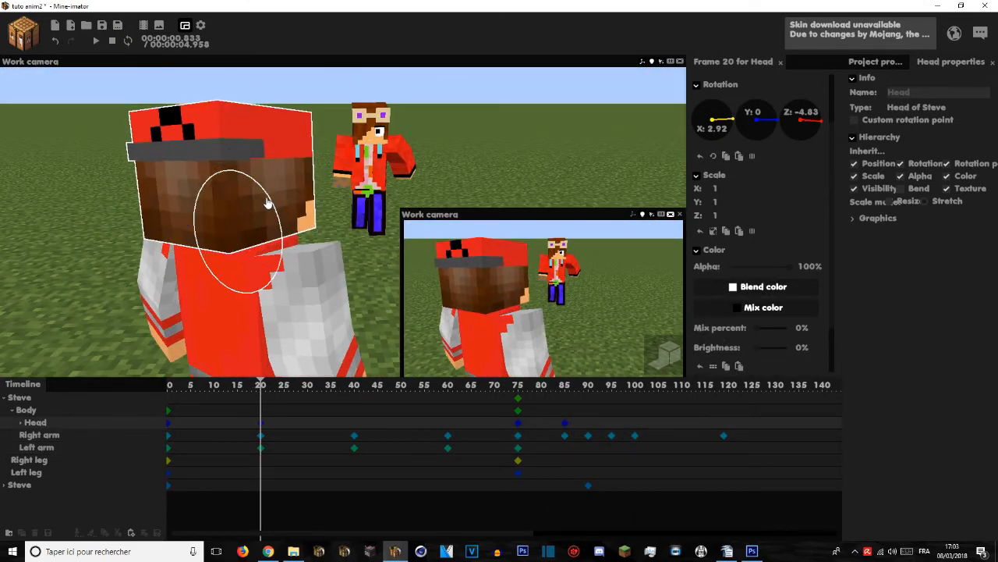
pyautogui.click(375, 390)
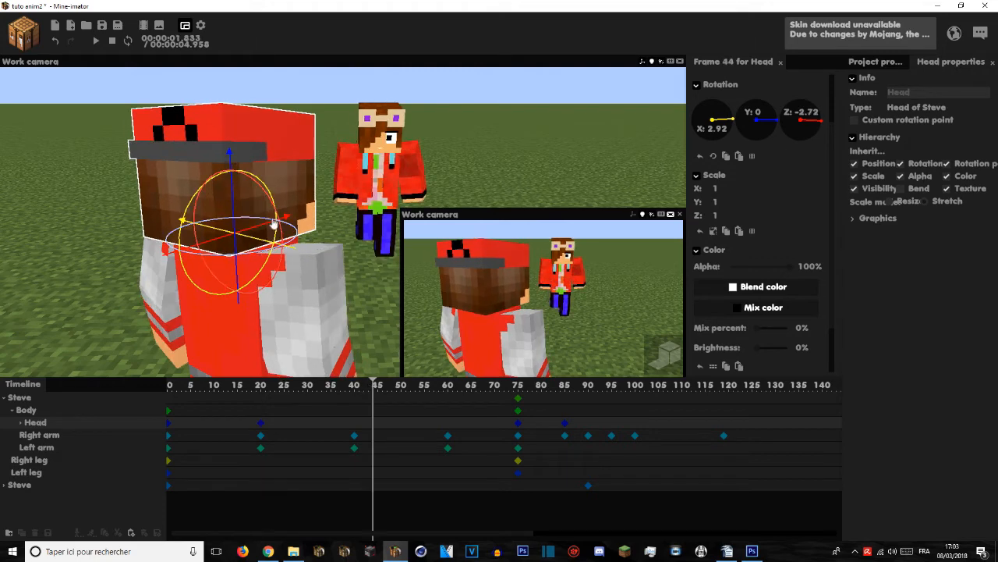
pyautogui.click(458, 390)
# Step: Play back the scene of both characters to check the standing character's idle movement
pyautogui.press('space')
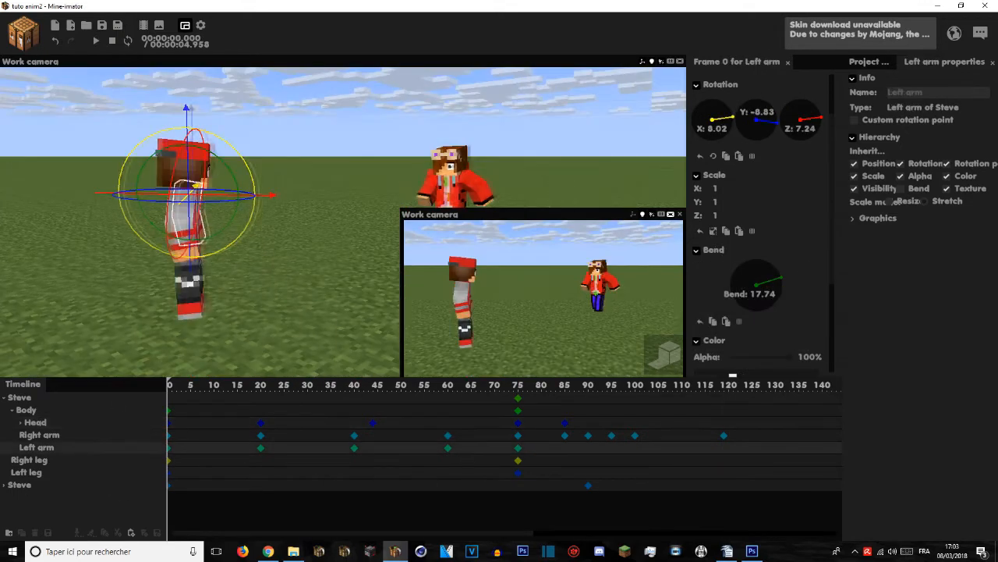
pyautogui.moveTo(303, 246); pyautogui.dragTo(299, 246)
pyautogui.press('space')
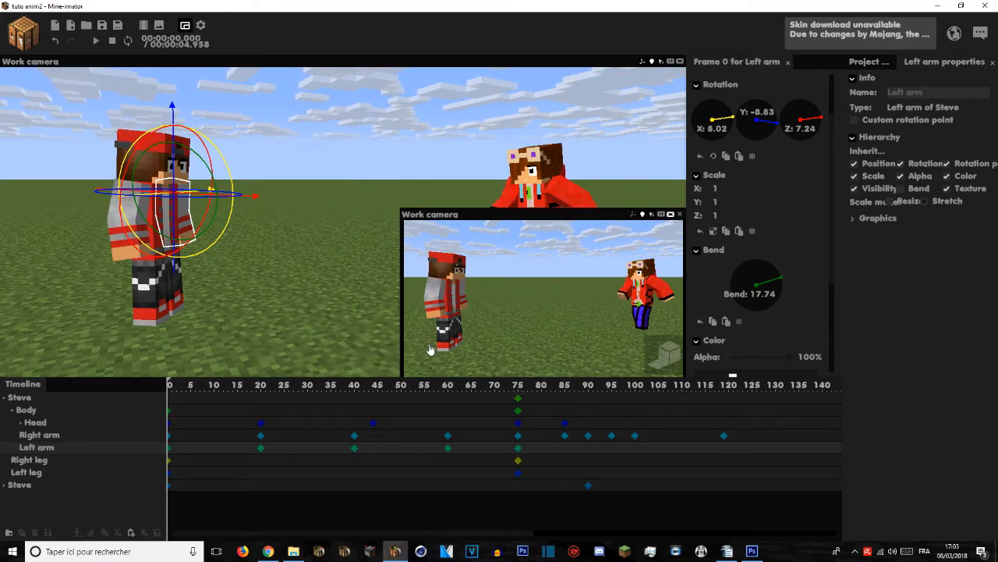
# Step: Rename the one-eyed walking character as perso1 and save the project
pyautogui.click(545, 387)
pyautogui.moveTo(579, 391); pyautogui.dragTo(654, 394)
pyautogui.press('w')
pyautogui.moveTo(234, 195); pyautogui.dragTo(179, 168, button='right')
pyautogui.moveTo(179, 169); pyautogui.dragTo(184, 177, button='right')
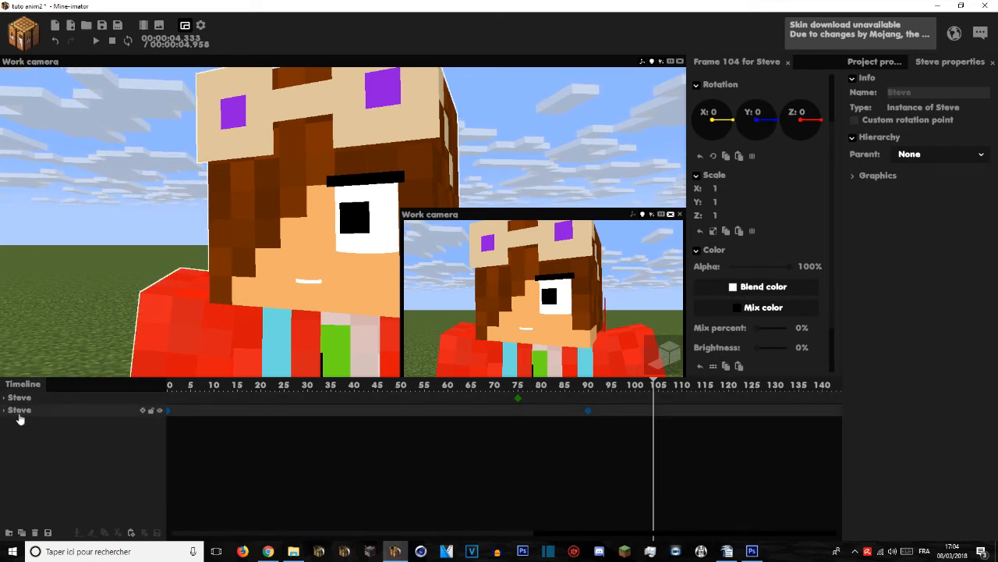
pyautogui.click(901, 94)
pyautogui.write('dcgames')
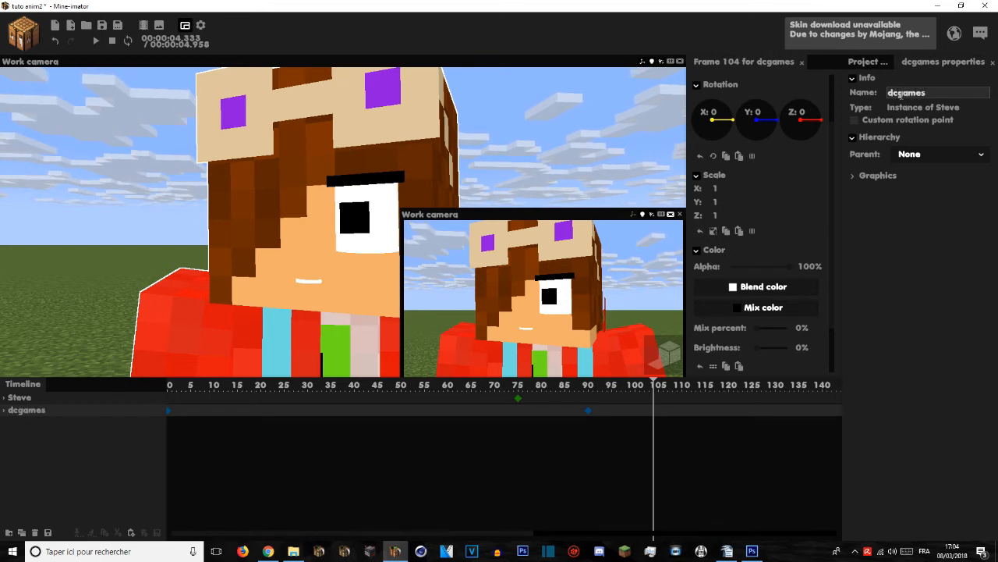
pyautogui.press('BackSpace')
pyautogui.press('BackSpace')
pyautogui.press('BackSpace')
pyautogui.press('BackSpace')
pyautogui.press('BackSpace')
pyautogui.press('BackSpace')
pyautogui.press('BackSpace')
pyautogui.write('perso1')
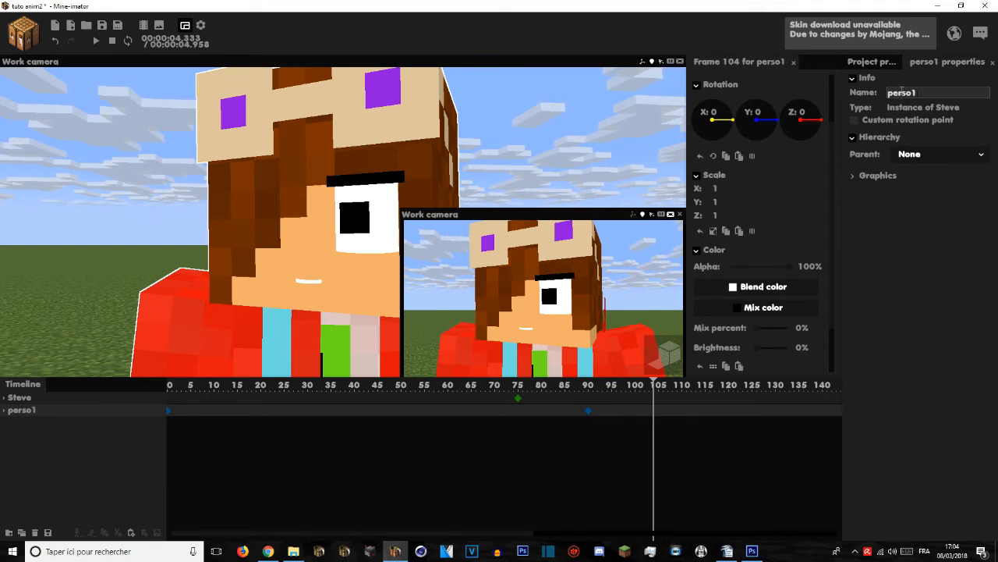
pyautogui.click(102, 25)
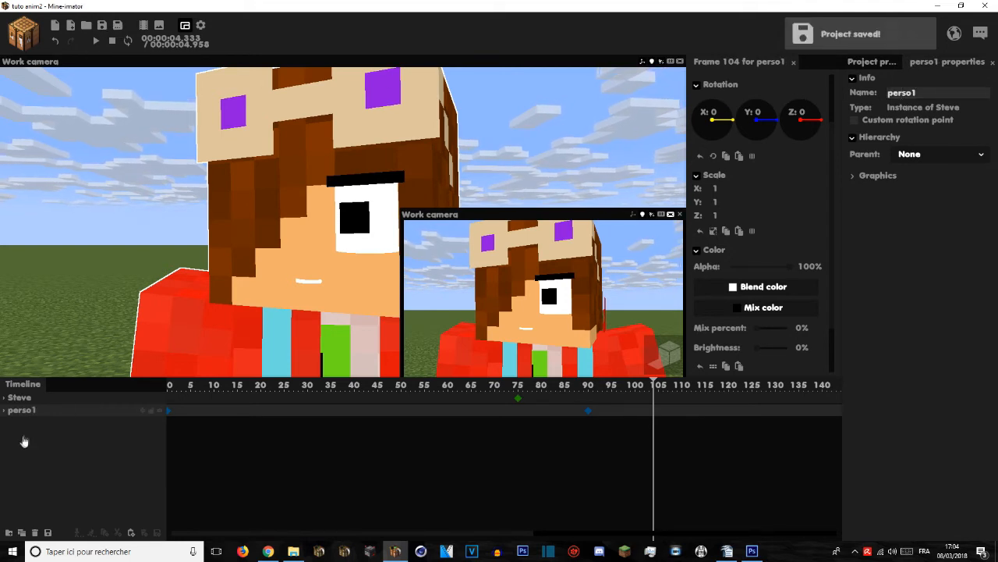
# Step: Expand perso1's head down to the SFR_Facial_Controls_V.4 folder, and select and open its Mouth_Rig folder
pyautogui.click(6, 411)
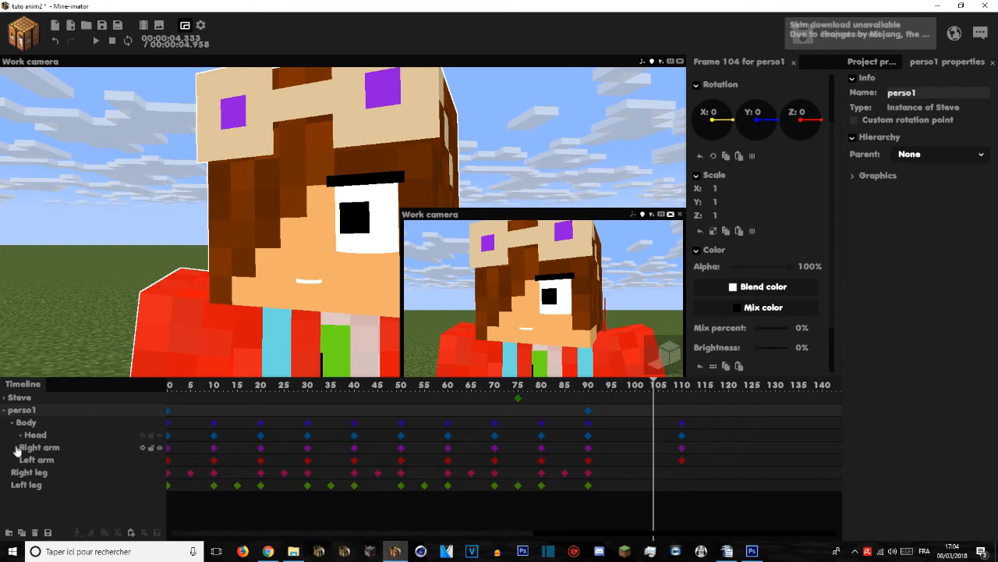
pyautogui.click(21, 435)
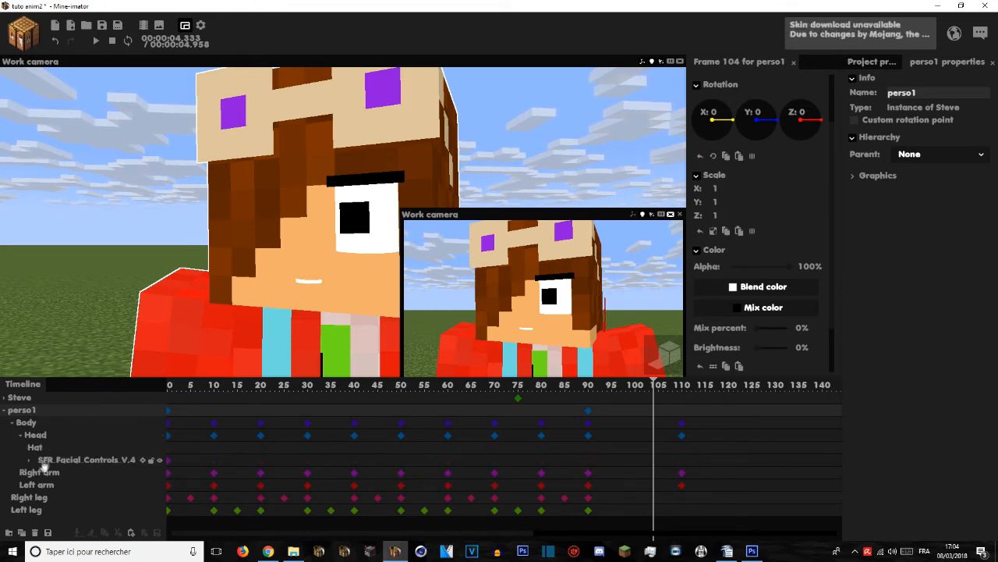
pyautogui.click(24, 461)
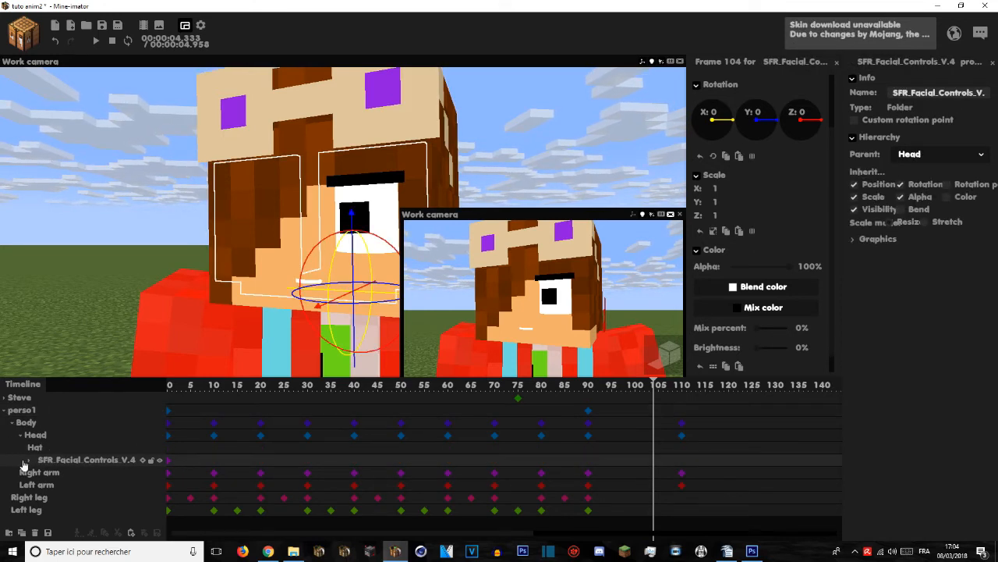
pyautogui.click(28, 460)
pyautogui.click(67, 484)
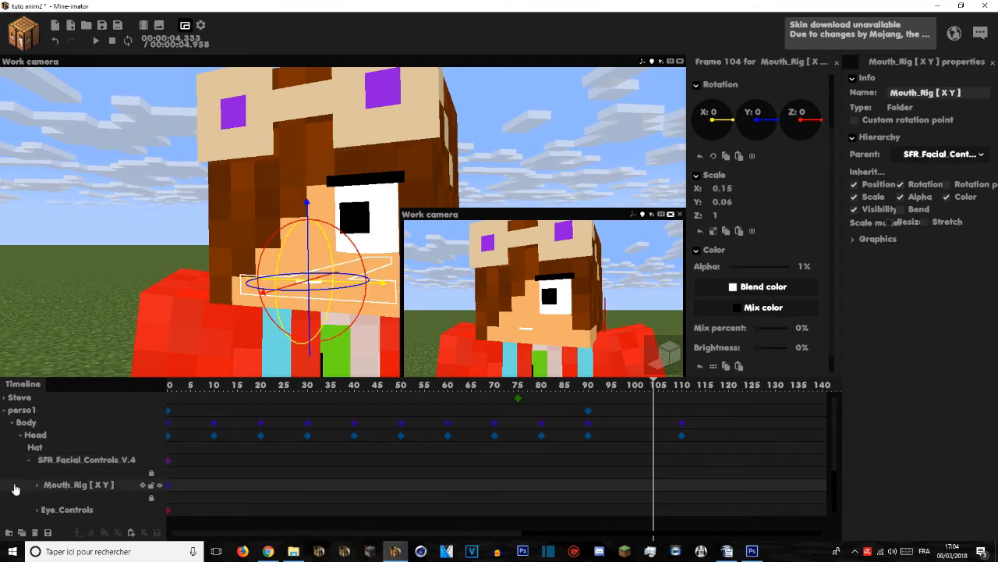
pyautogui.click(33, 484)
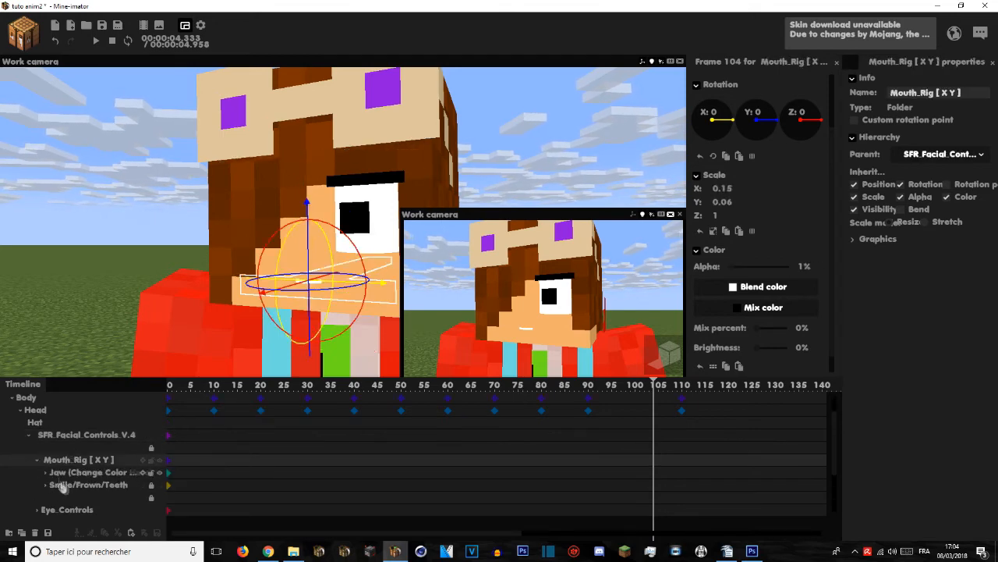
# Step: Keyframe Mouth_Rig at frame 110 and open the mouth at frame 115 with scale X 0.26 and Y 0.19
pyautogui.scroll(-5, 449, 477)
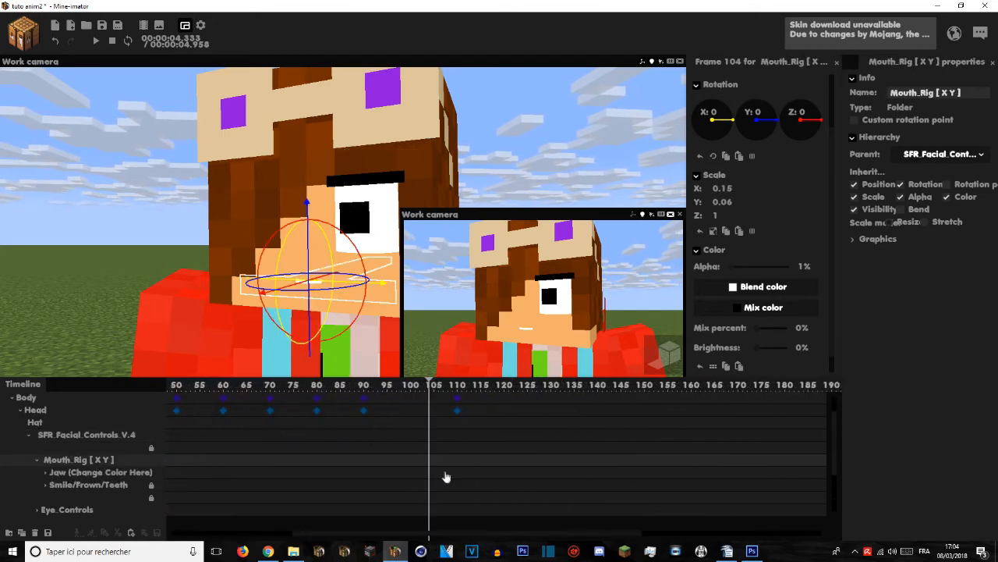
pyautogui.moveTo(439, 466)
pyautogui.mouseDown()
pyautogui.moveTo(460, 461)
pyautogui.moveTo(423, 468)
pyautogui.moveTo(457, 465)
pyautogui.mouseUp()
pyautogui.press('w')
pyautogui.moveTo(169, 332); pyautogui.dragTo(170, 345, button='right')
pyautogui.press('s')
pyautogui.click(484, 392)
pyautogui.moveTo(741, 202)
pyautogui.mouseDown()
pyautogui.moveTo(763, 202)
pyautogui.moveTo(745, 189)
pyautogui.mouseUp()
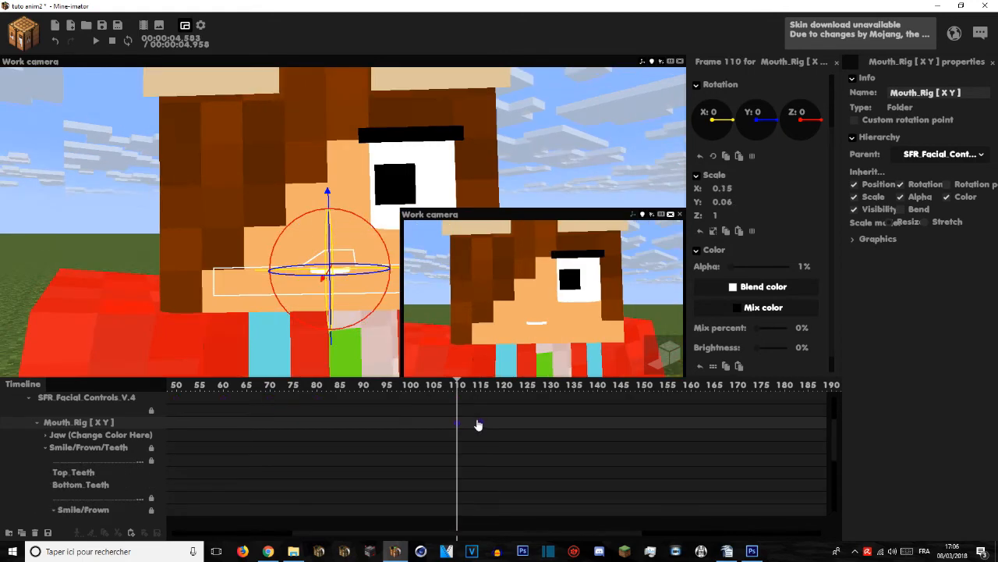
pyautogui.moveTo(479, 425)
pyautogui.mouseDown()
pyautogui.moveTo(461, 428)
pyautogui.moveTo(489, 428)
pyautogui.moveTo(480, 426)
pyautogui.mouseUp()
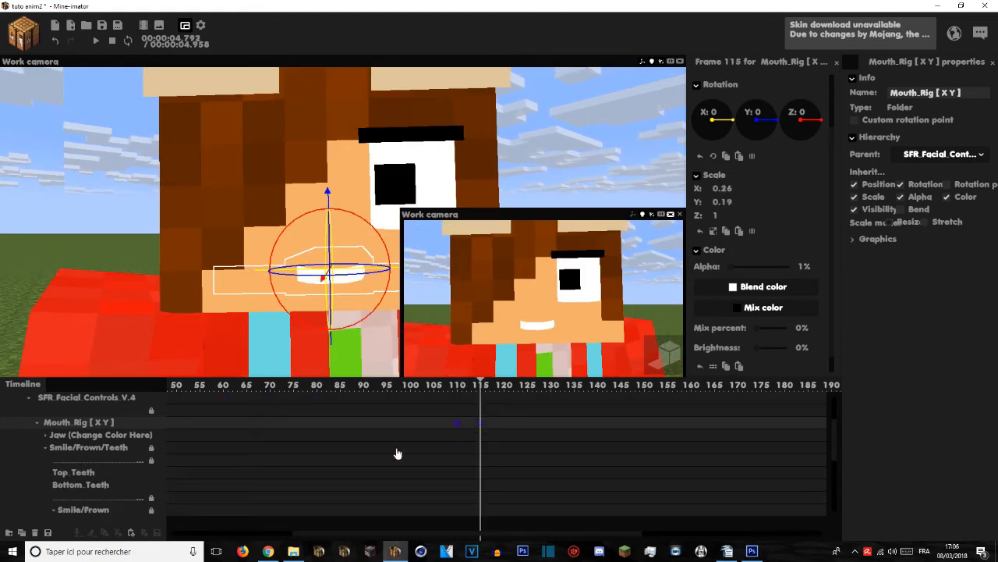
# Step: Keyframe Top_Teeth and Bottom_Teeth at frames 110 and 115, raising the top teeth at frame 115, and preview the mouth movement
pyautogui.scroll(-1, 72, 452)
pyautogui.click(72, 450)
pyautogui.click(458, 451)
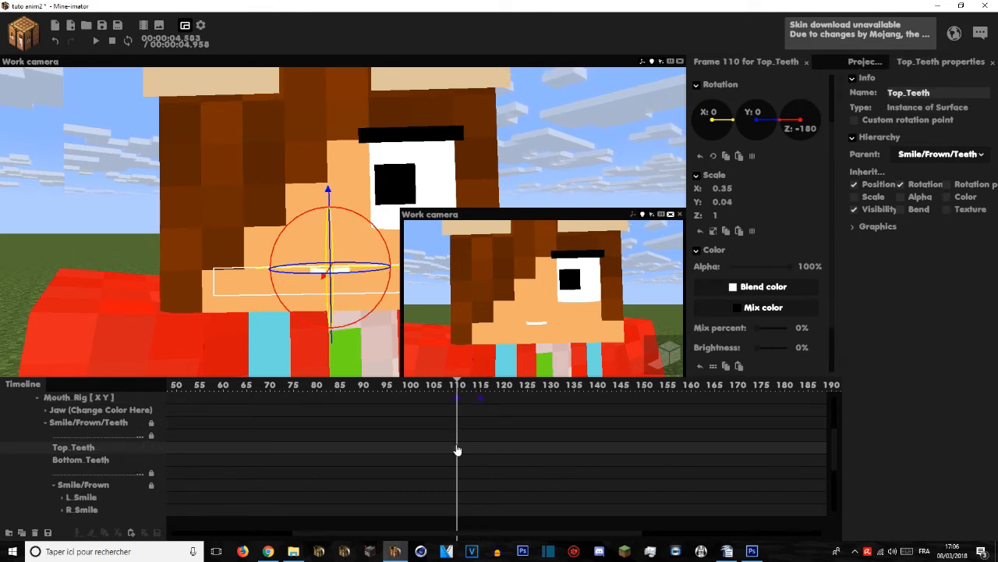
pyautogui.click(457, 459)
pyautogui.click(480, 449)
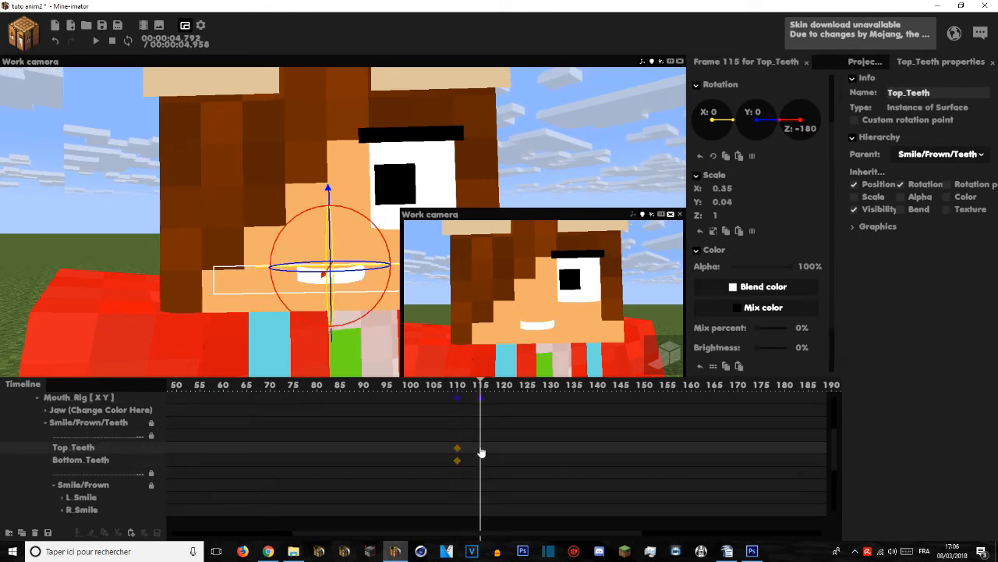
pyautogui.moveTo(328, 193); pyautogui.dragTo(333, 178)
pyautogui.click(331, 173)
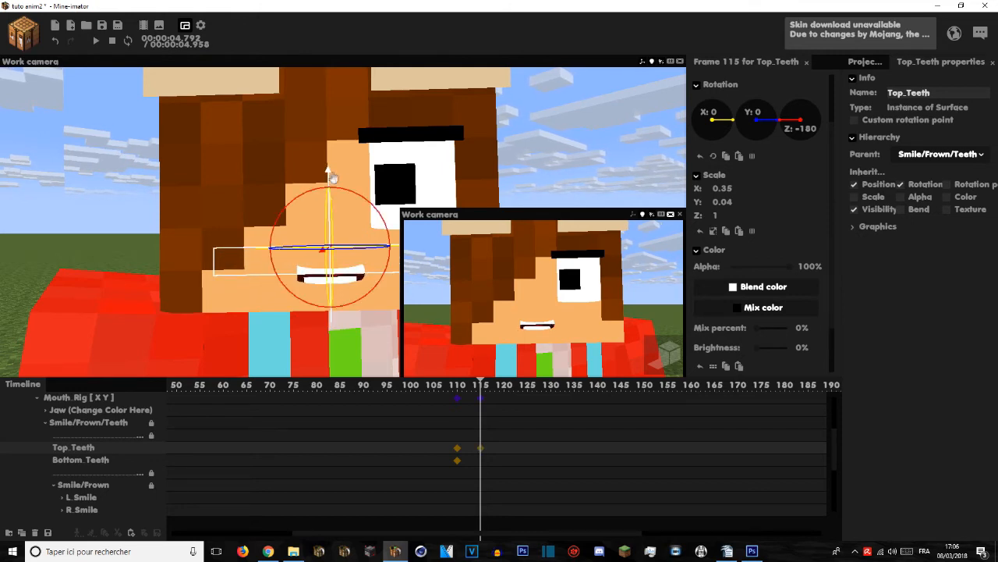
pyautogui.moveTo(328, 214); pyautogui.dragTo(329, 210)
pyautogui.click(480, 448)
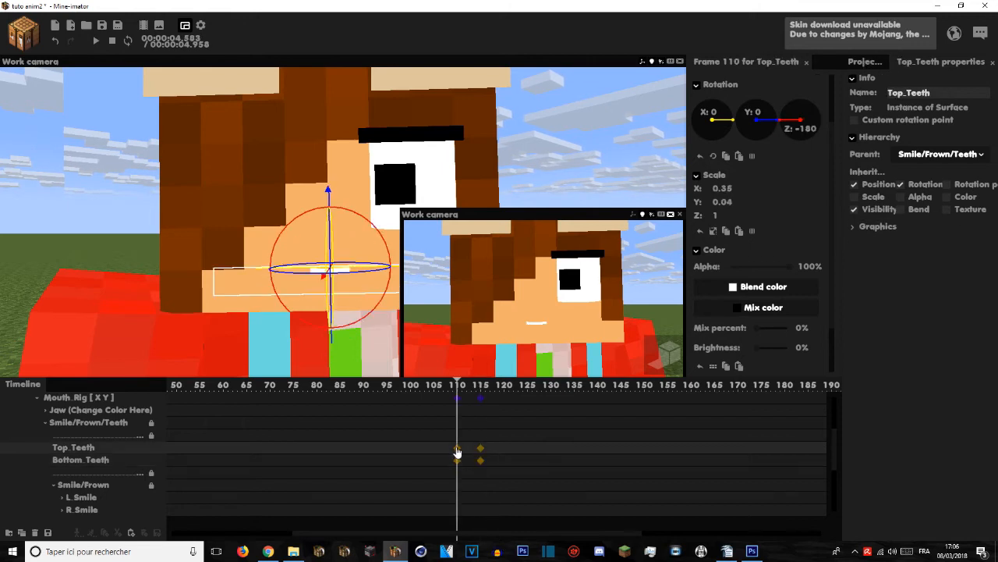
pyautogui.press('space')
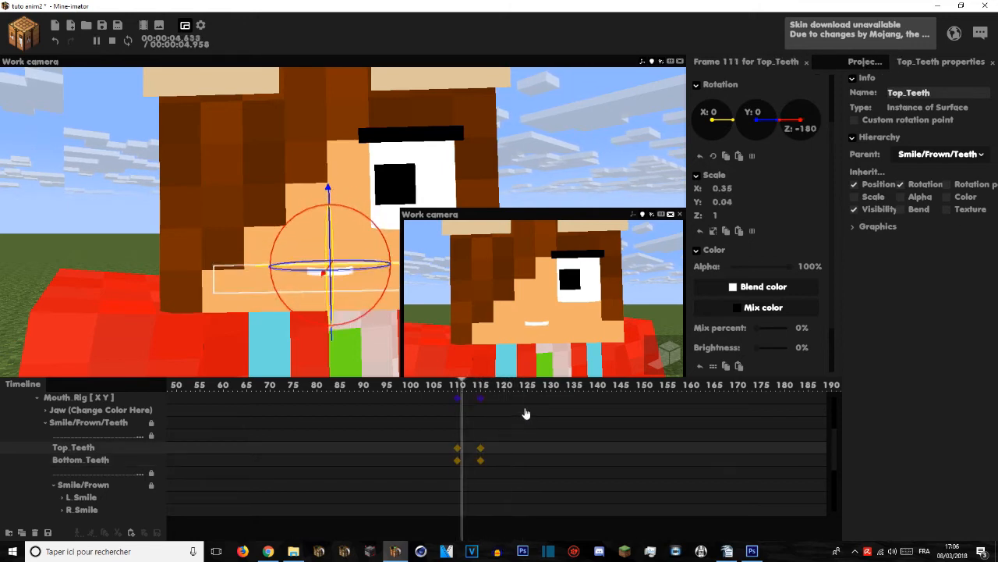
pyautogui.press('space')
# Step: Close the mouth at frame 120 by setting Mouth_Rig's Y scale to 0.00
pyautogui.keyDown('ctrl'); pyautogui.scroll(2, 482, 400); pyautogui.keyUp('ctrl')
pyautogui.click(480, 398)
pyautogui.click(480, 399)
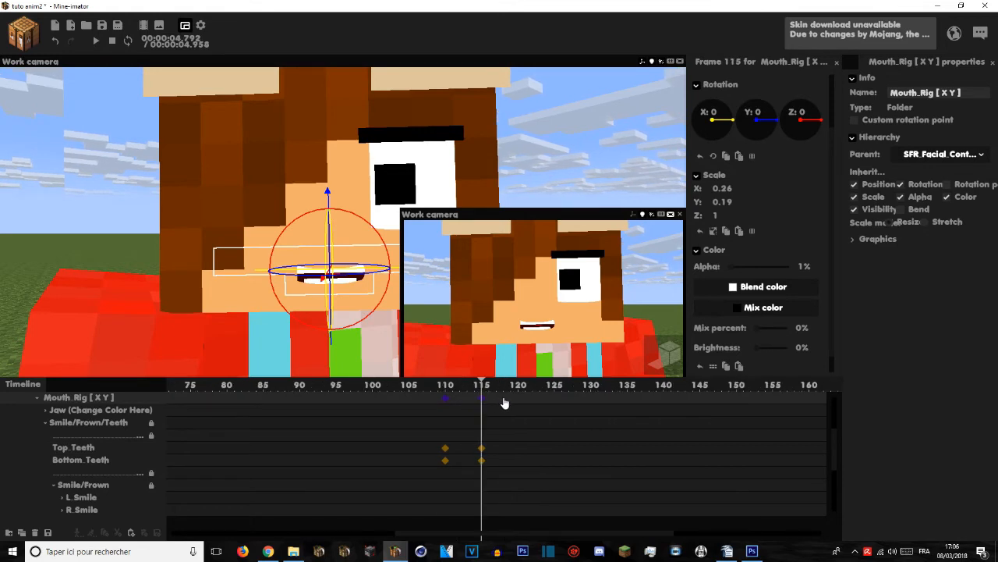
pyautogui.click(445, 399)
pyautogui.click(481, 398)
pyautogui.click(518, 403)
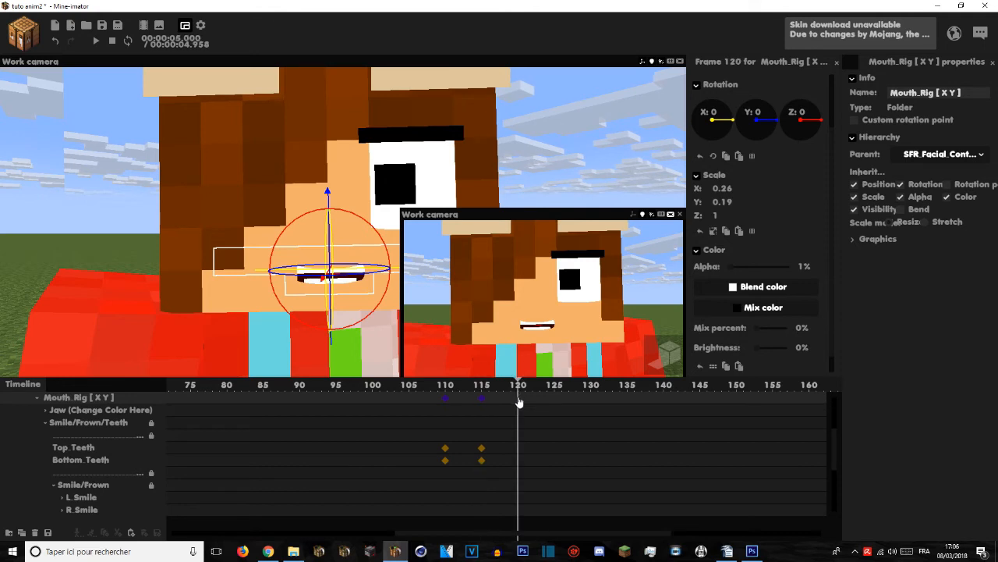
pyautogui.moveTo(733, 201); pyautogui.dragTo(722, 202)
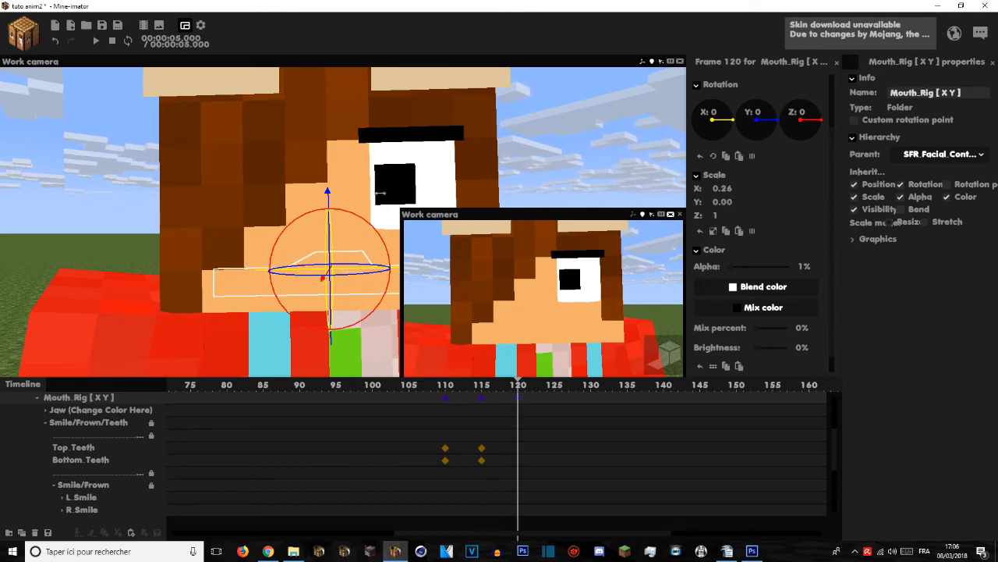
# Step: Open the mouth wide at frame 125 by setting Mouth_Rig's scale to X 0.35 and Y 0.26
pyautogui.click(552, 403)
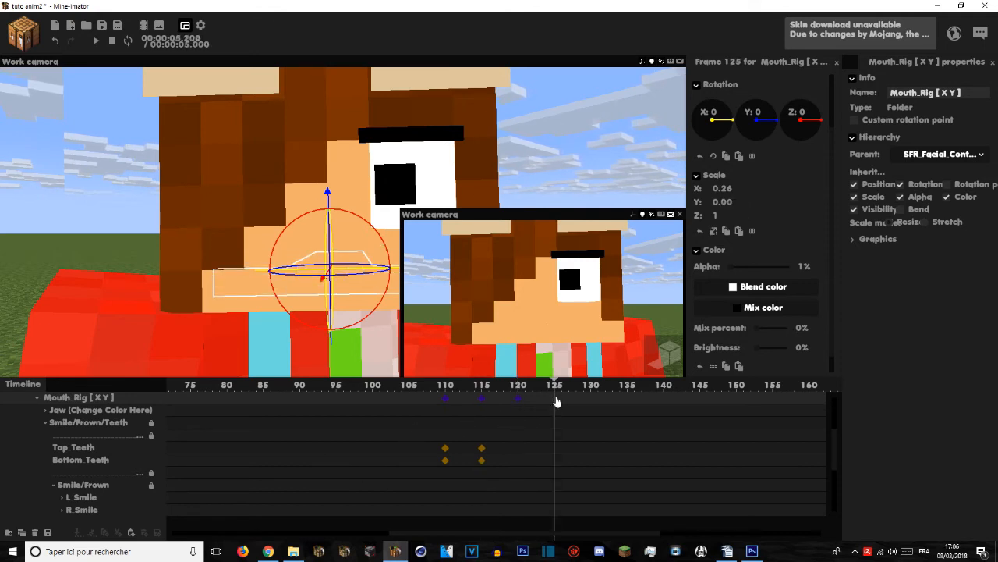
pyautogui.moveTo(737, 201); pyautogui.dragTo(823, 217)
pyautogui.moveTo(717, 201); pyautogui.dragTo(790, 204)
pyautogui.moveTo(728, 188); pyautogui.dragTo(752, 188)
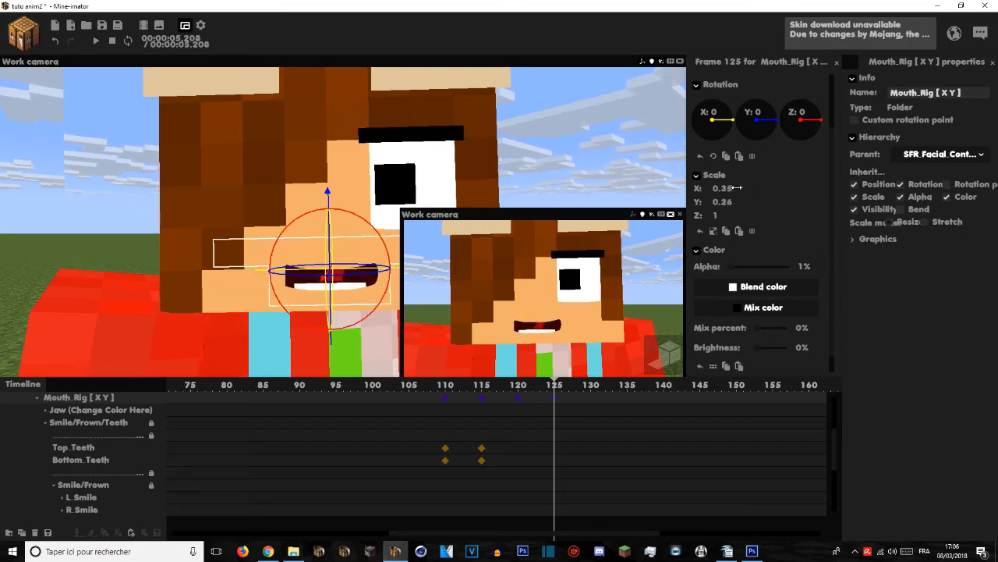
# Step: Keyframe Mouth_Rig at frame 130, and set its scale to X 0.23 and Y 0.28 at frame 135
pyautogui.click(591, 404)
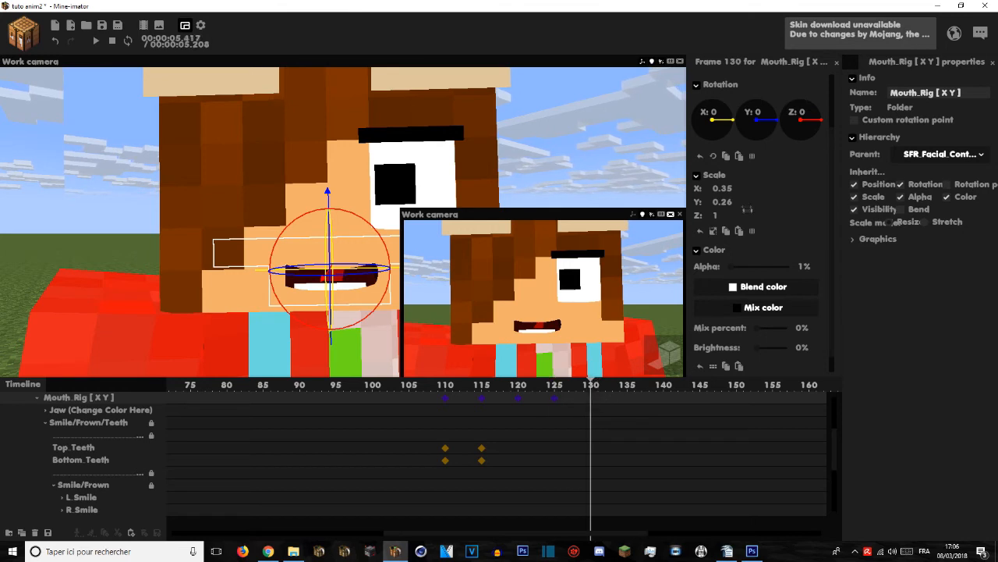
pyautogui.click(628, 405)
pyautogui.click(733, 202)
pyautogui.write('0.28')
pyautogui.press('Return')
pyautogui.moveTo(768, 192); pyautogui.dragTo(725, 189)
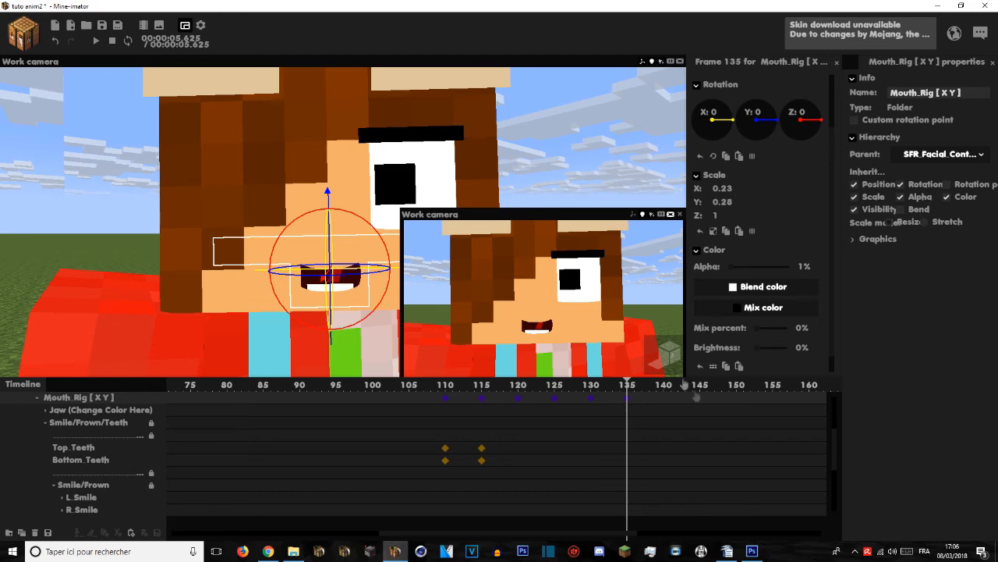
# Step: Keyframe the mouth closed at frame 140, and paste a copy of Mouth_Rig's keyframes from frames 115 to 140 at frame 145
pyautogui.click(663, 404)
pyautogui.click(445, 404)
pyautogui.moveTo(688, 404); pyautogui.dragTo(483, 406)
pyautogui.click(700, 404)
pyautogui.hotkey('ctrl', 'c')
pyautogui.hotkey('ctrl', 'v')
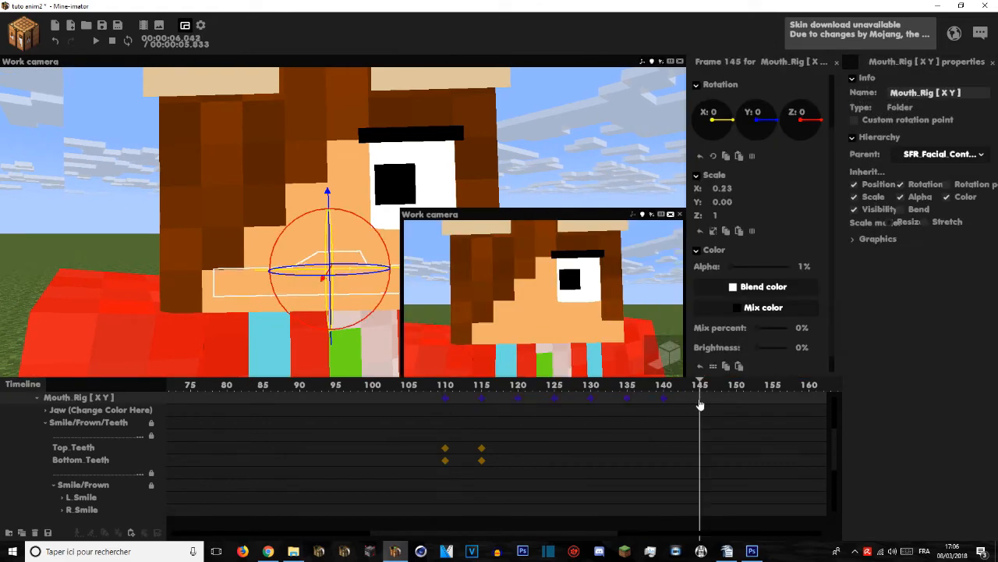
pyautogui.moveTo(526, 533); pyautogui.dragTo(573, 537)
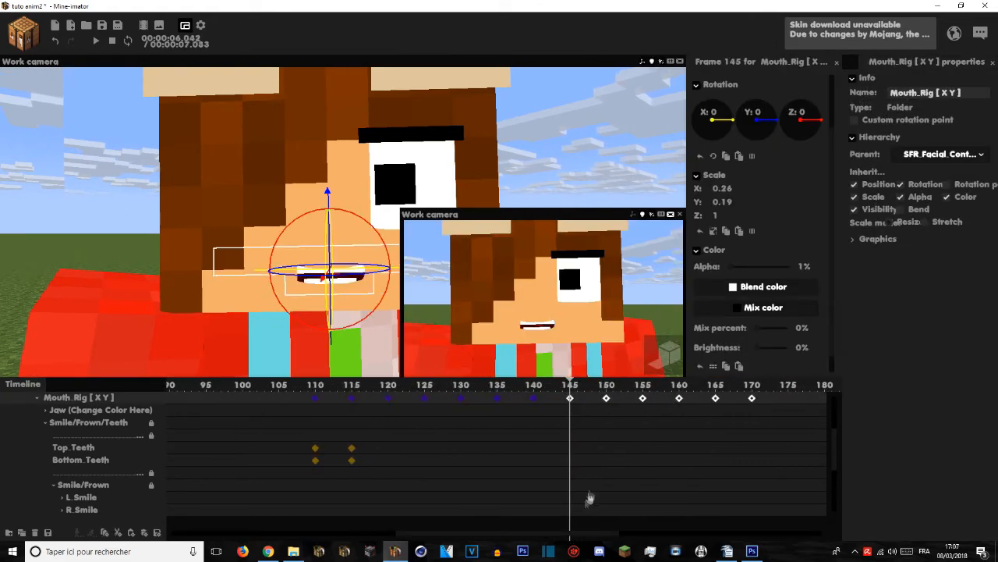
# Step: Play back the extended mouth animation, and keyframe perso1's head every five frames from 115 to 165
pyautogui.click(586, 494)
pyautogui.keyDown('ctrl'); pyautogui.scroll(-3, 586, 494); pyautogui.keyUp('ctrl')
pyautogui.moveTo(513, 539); pyautogui.dragTo(528, 535)
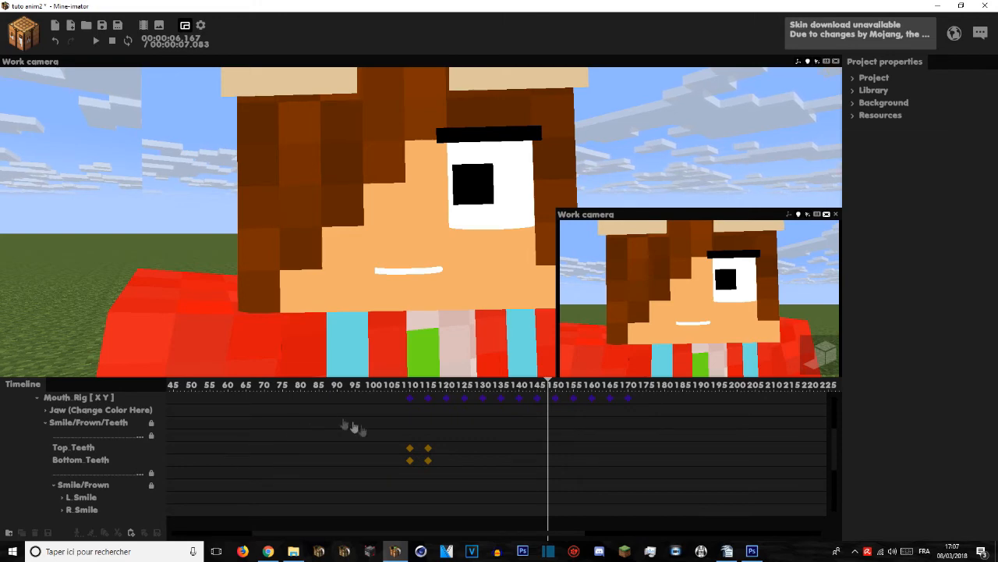
pyautogui.click(377, 422)
pyautogui.press('space')
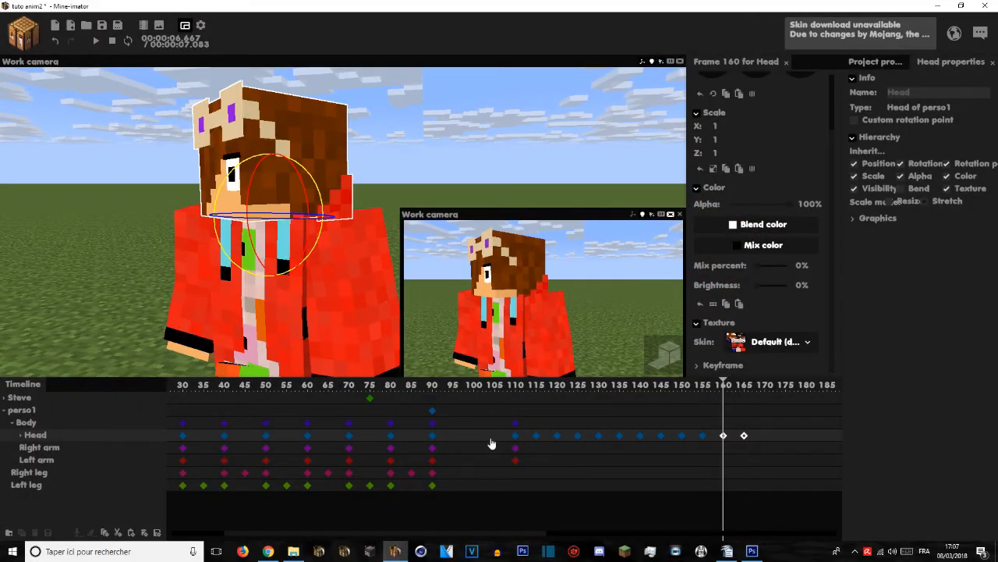
# Step: Preview the head motion, and animate perso1's right arm with keyframes at frame 125 and about frames 133, 142 and 156
pyautogui.click(500, 425)
pyautogui.press('space')
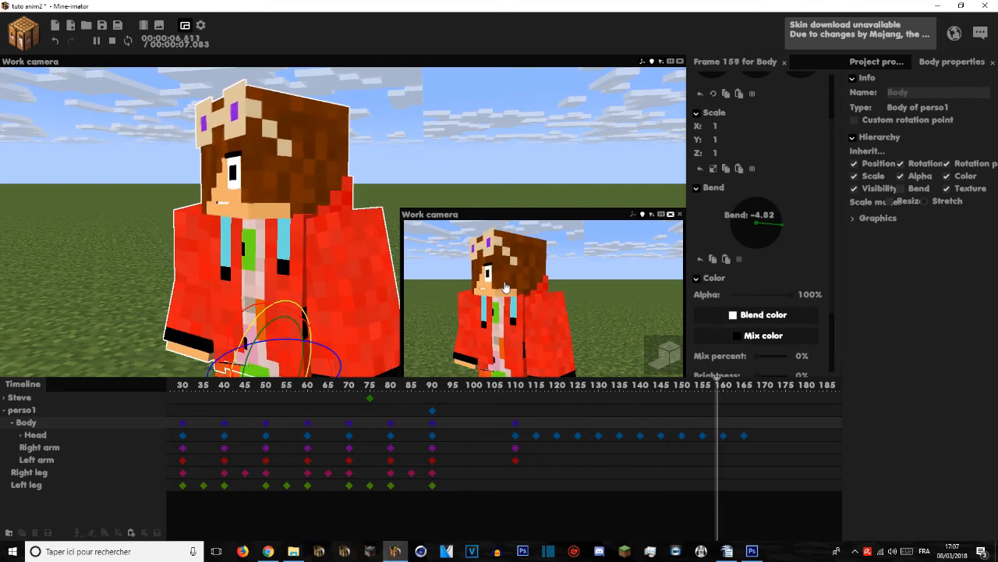
pyautogui.click(516, 434)
pyautogui.click(516, 447)
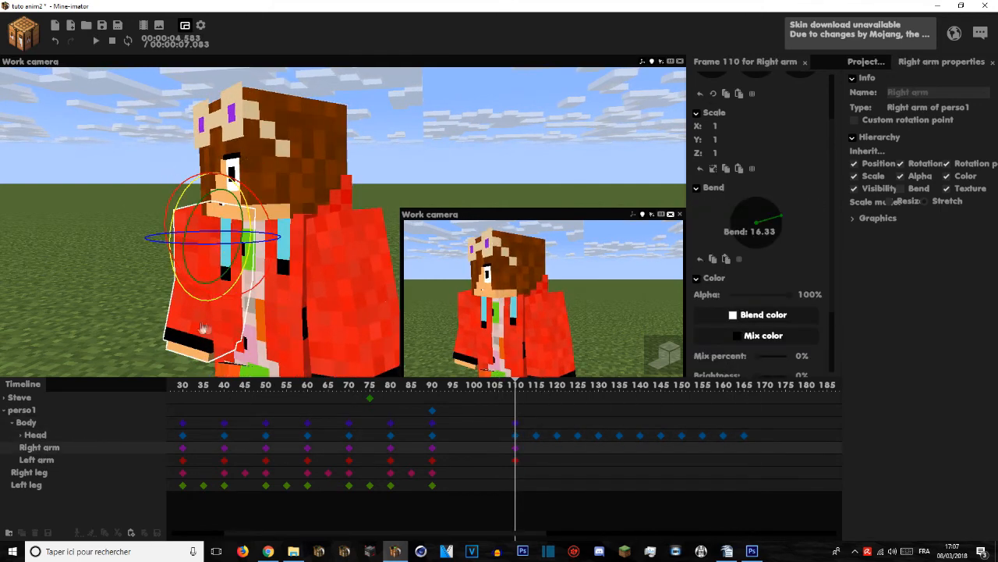
pyautogui.click(557, 392)
pyautogui.click(611, 450)
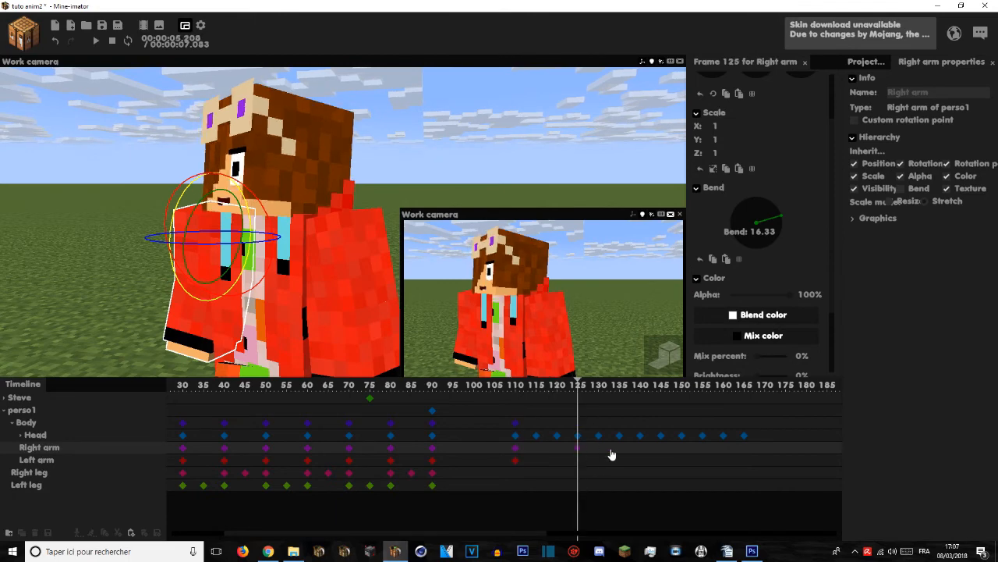
pyautogui.moveTo(253, 295)
pyautogui.mouseDown()
pyautogui.moveTo(262, 262)
pyautogui.moveTo(271, 291)
pyautogui.mouseUp()
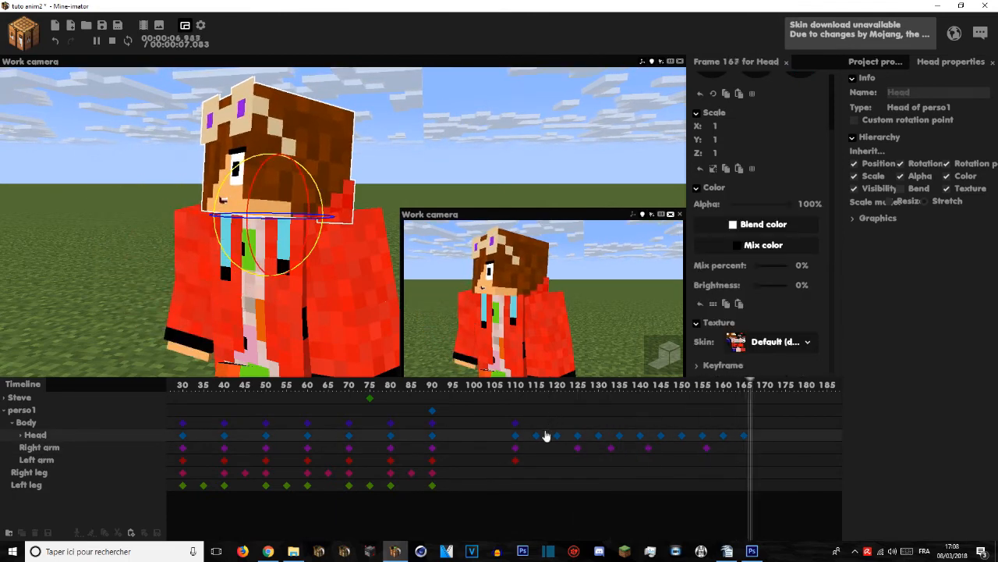
# Step: Play the whole animation from frame 0 with the timeline zoomed out to check the walk and the meeting
pyautogui.moveTo(559, 390); pyautogui.dragTo(56, 390)
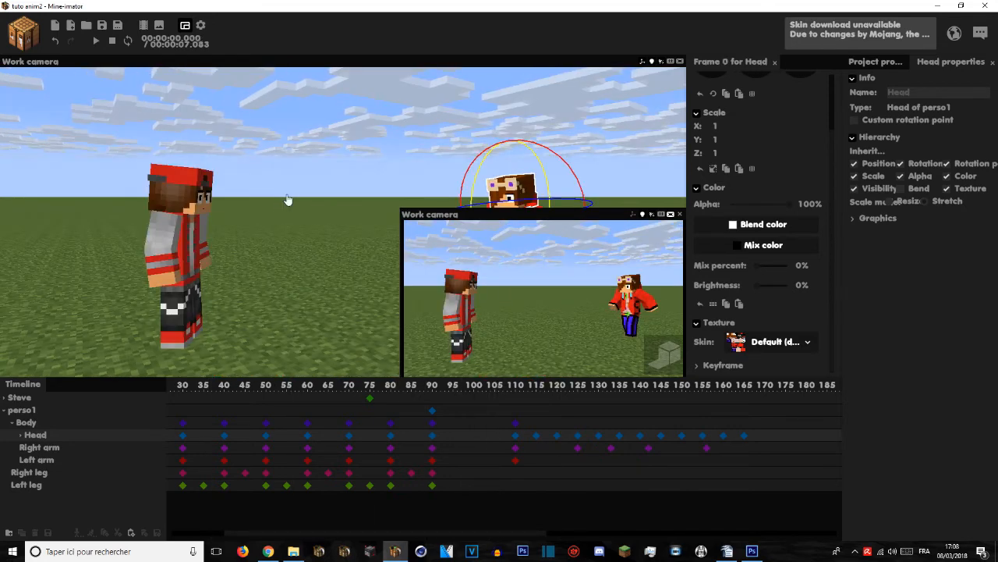
pyautogui.click(283, 460)
pyautogui.keyDown('ctrl'); pyautogui.scroll(-4, 223, 395); pyautogui.keyUp('ctrl')
pyautogui.hotkey('shift', 'space')
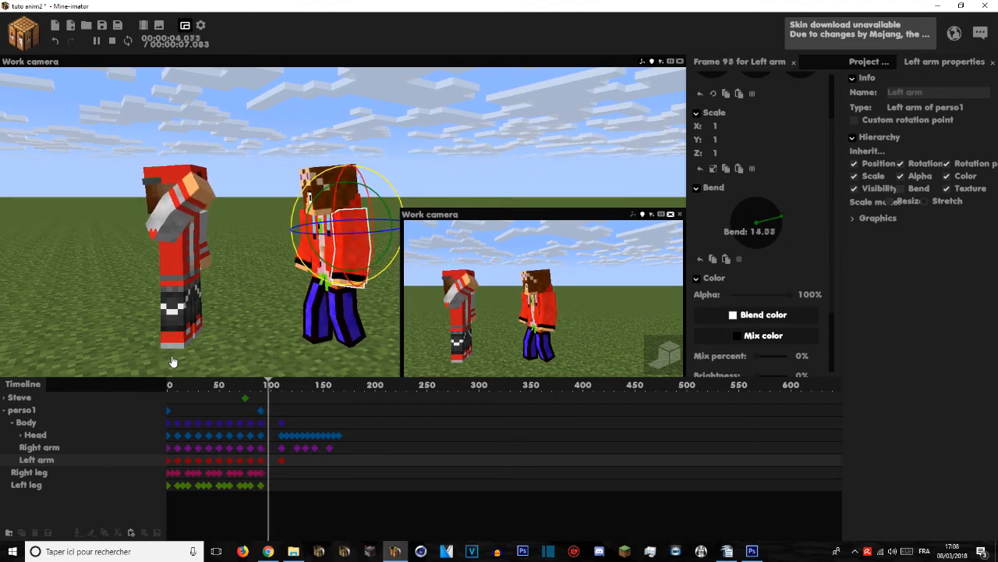
pyautogui.hotkey('shift', 'space')
# Step: Play back the talking section from about frame 115 in a close-up of the one-eyed character's face
pyautogui.moveTo(294, 389); pyautogui.dragTo(289, 388)
pyautogui.press('w')
pyautogui.moveTo(273, 274); pyautogui.dragTo(273, 274, button='right')
pyautogui.press('space')
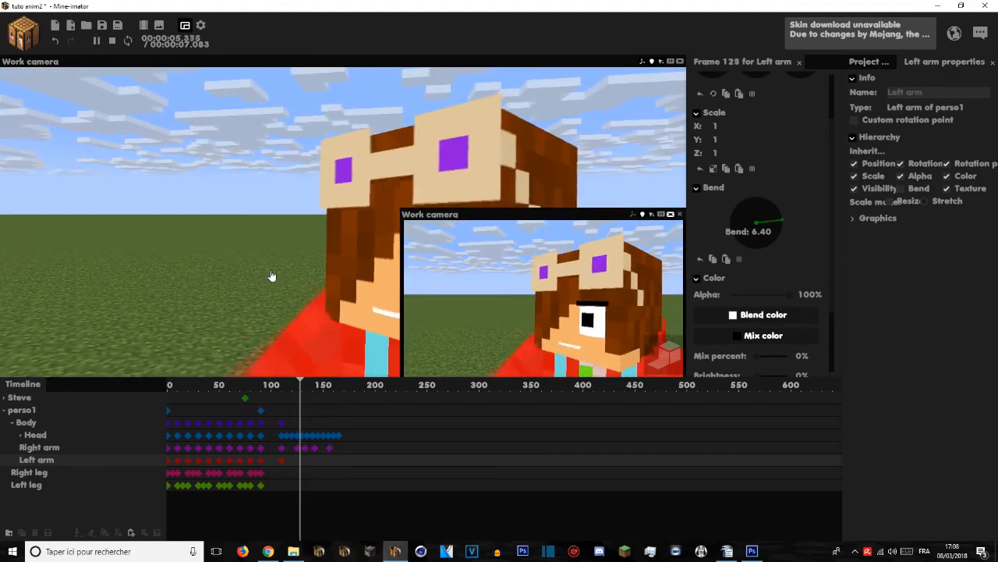
pyautogui.press('space')
pyautogui.moveTo(475, 338); pyautogui.dragTo(460, 343, button='right')
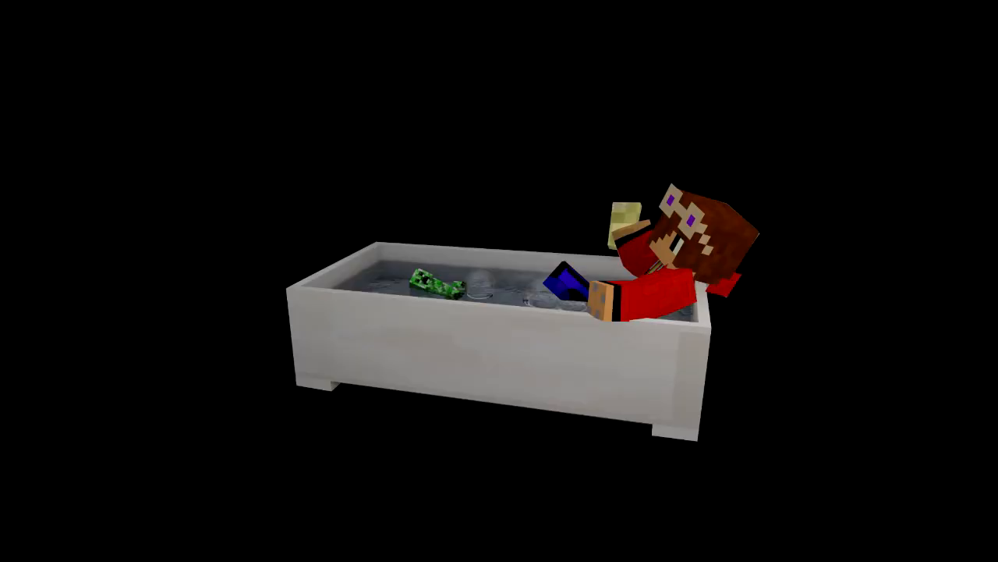